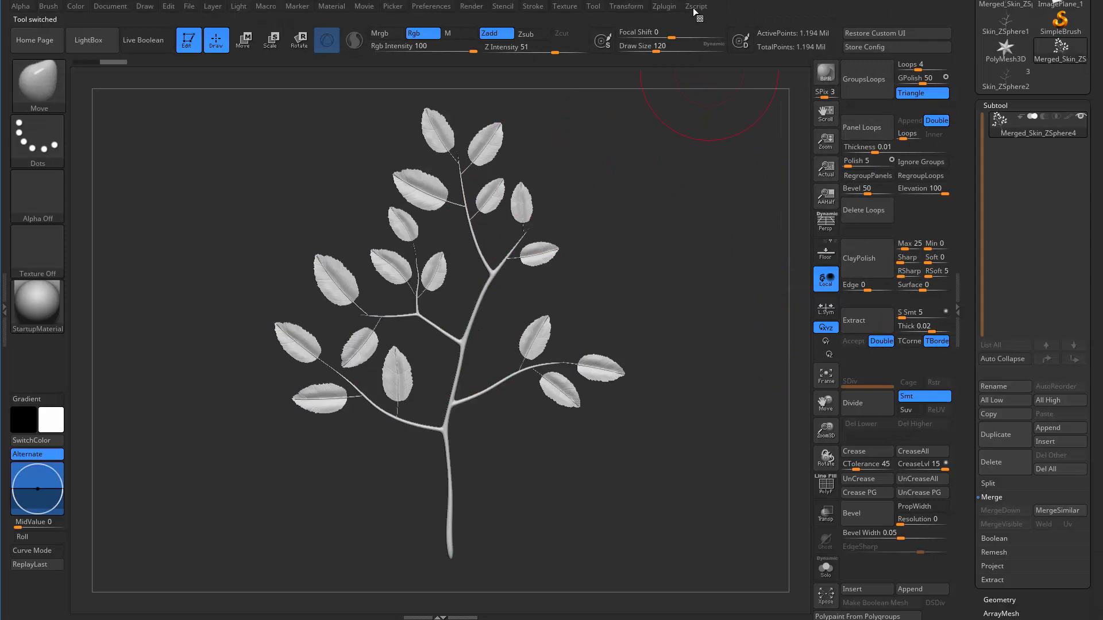
Step: Decimate the sculpted foliage branch with the Decimation Master 250 k preset
left_click(663, 7)
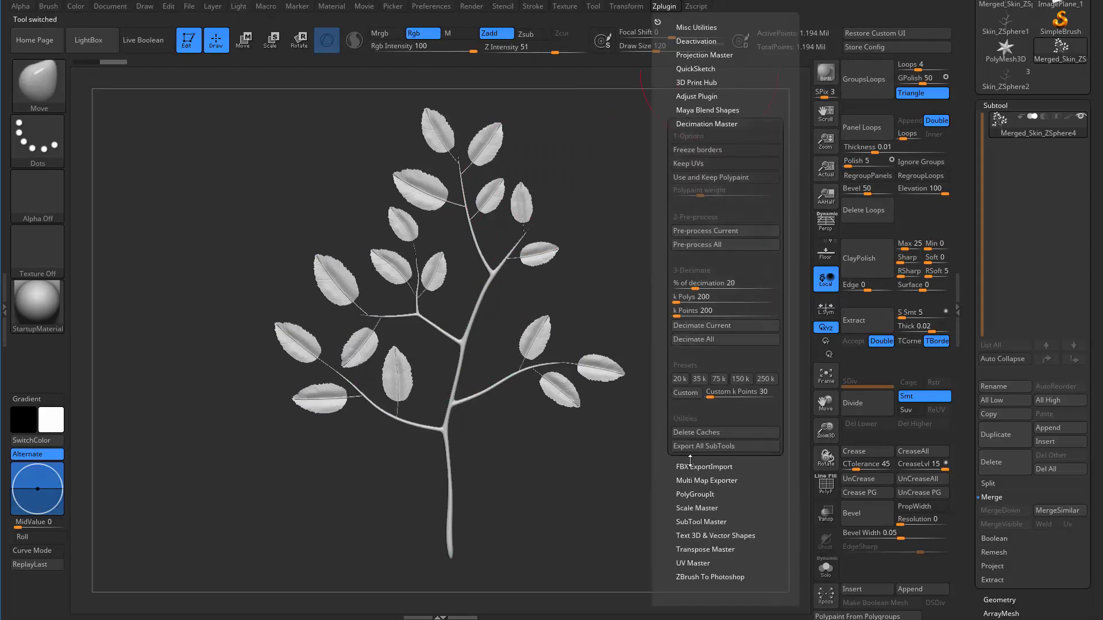
left_click(767, 379)
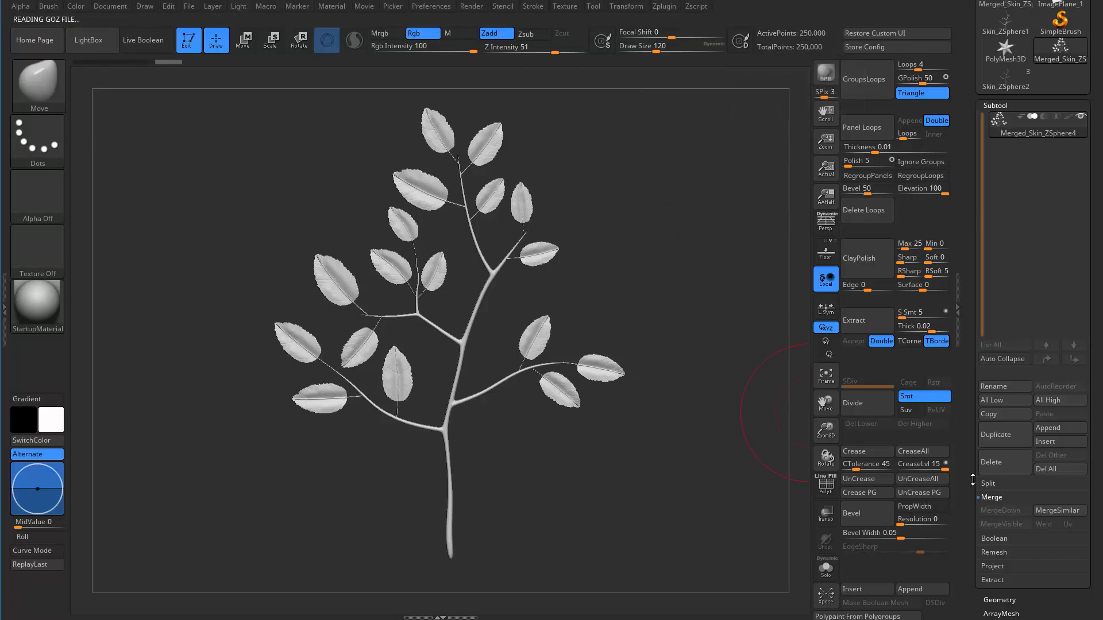
Step: Export the decimated branch as an OBJ file named foliage_high in the Foliage folder
left_click_drag(964, 566, 974, 395)
left_click(988, 362)
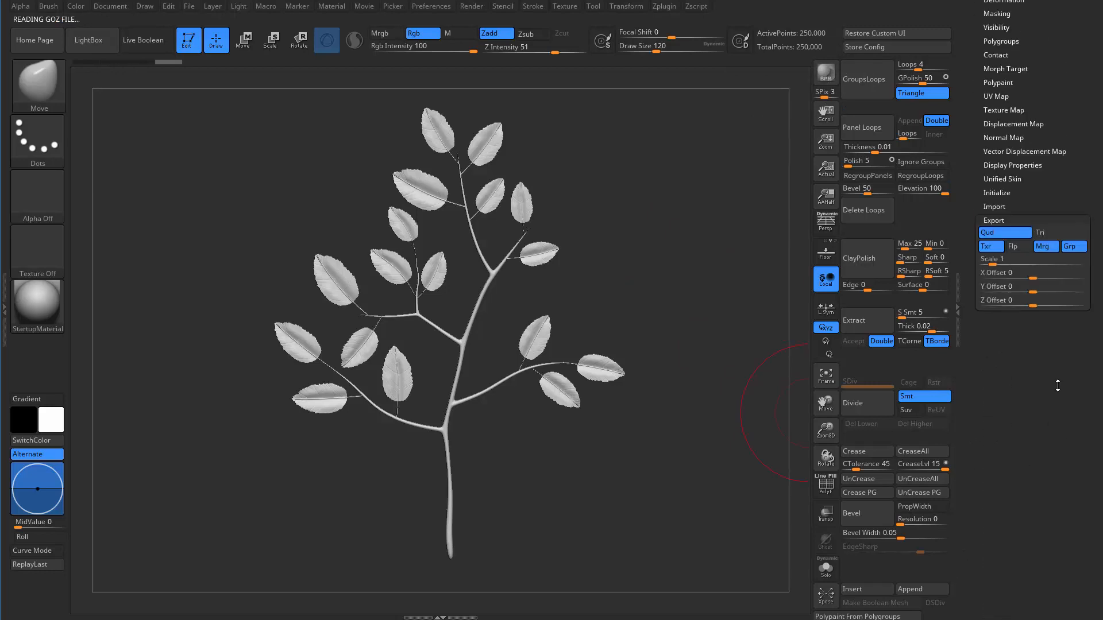
left_click_drag(1056, 425, 1050, 592)
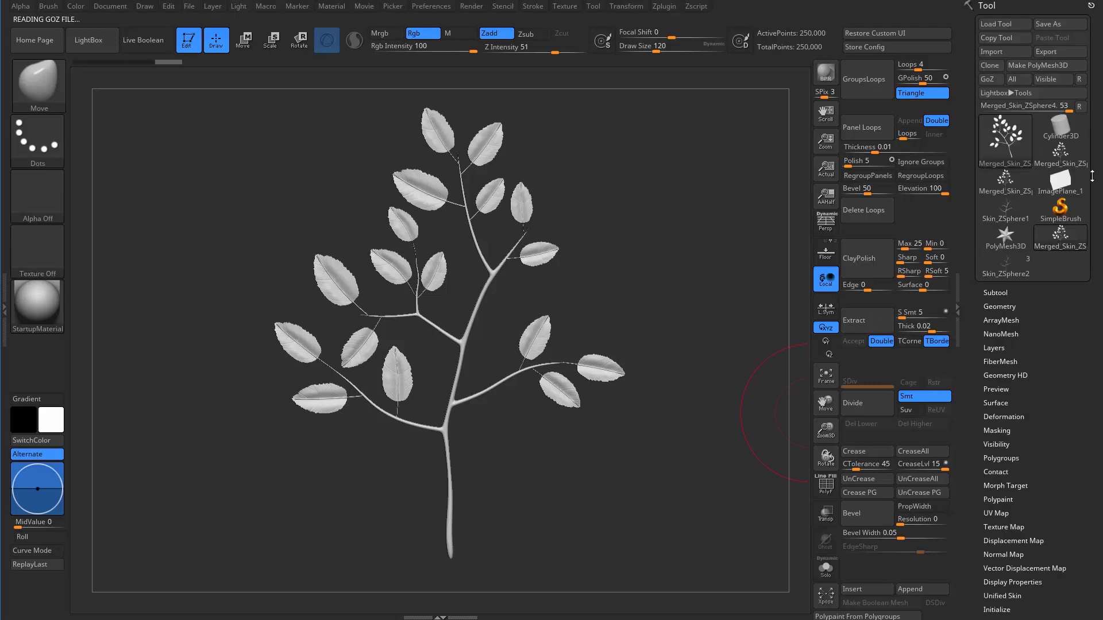
left_click(1058, 53)
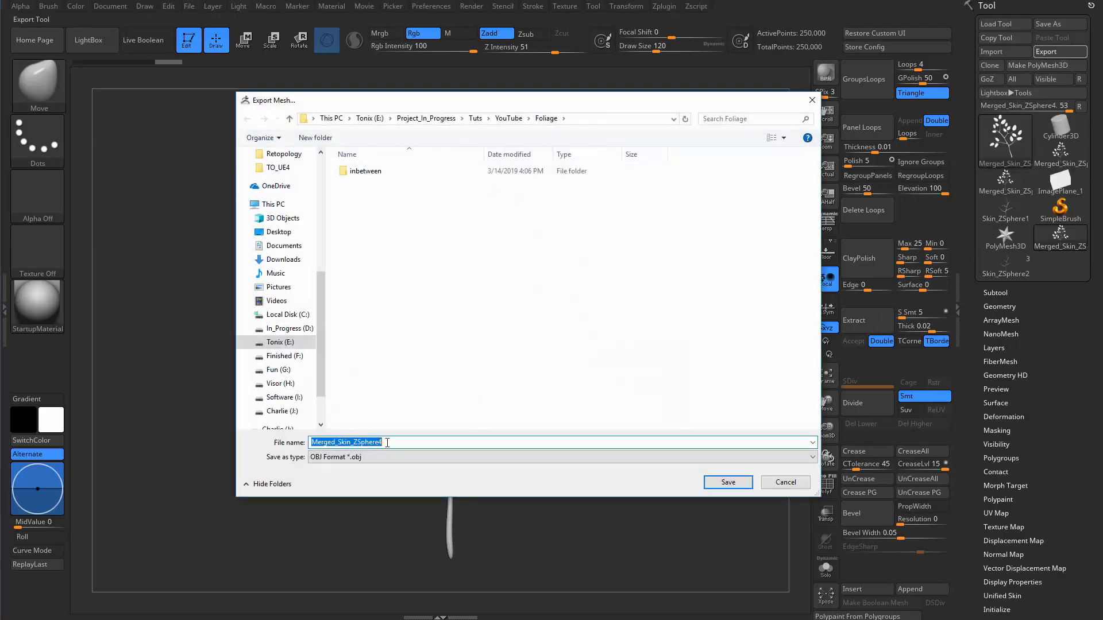
type("foliag")
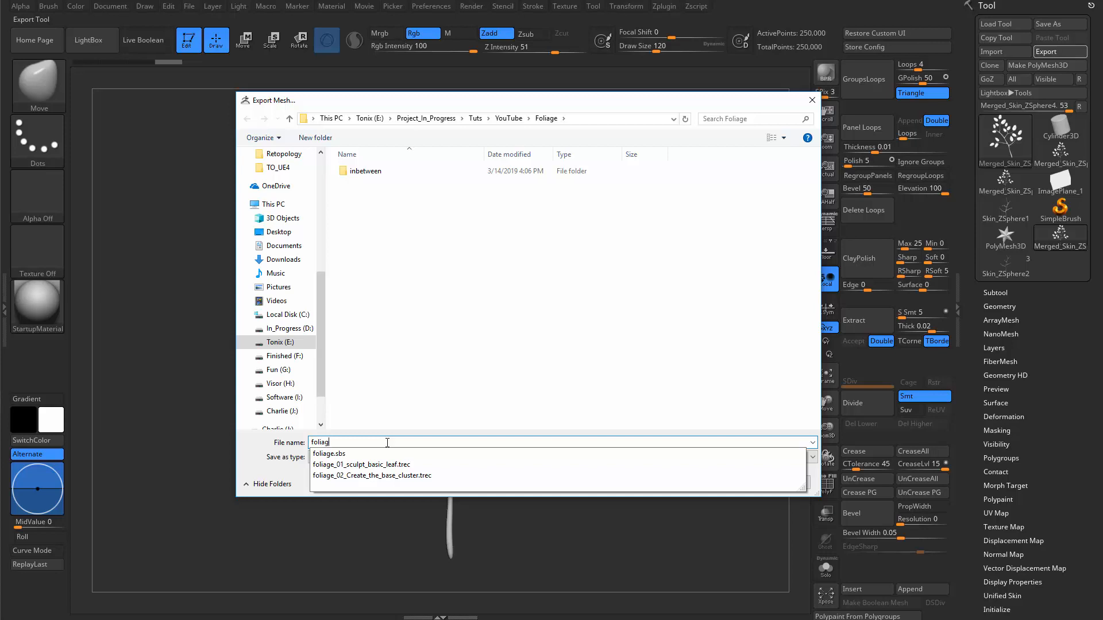
type("e_hji")
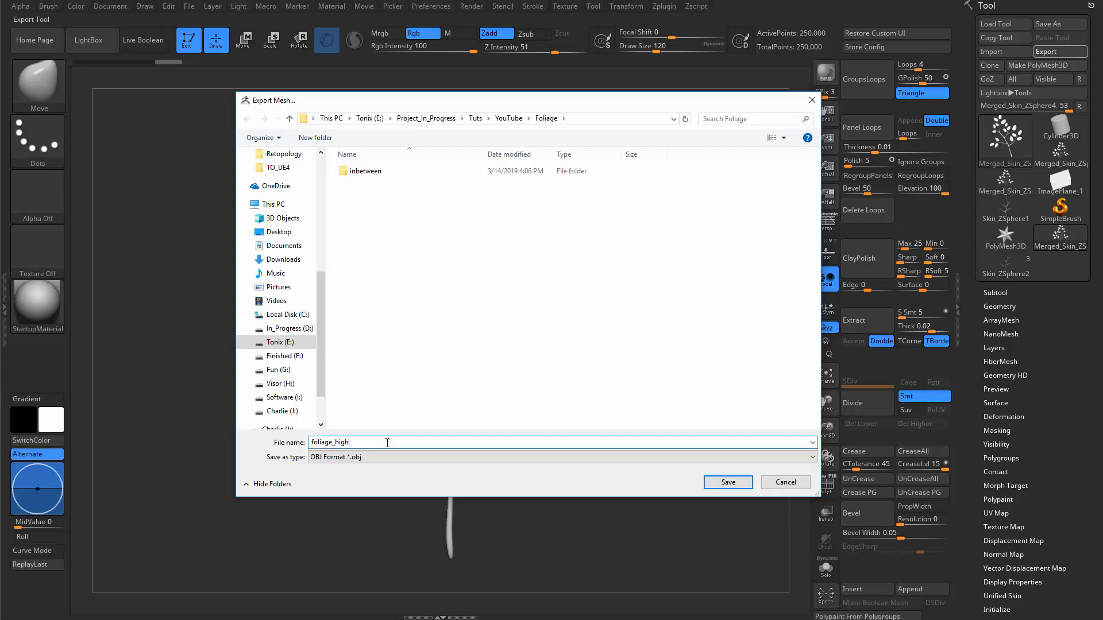
left_click(719, 485)
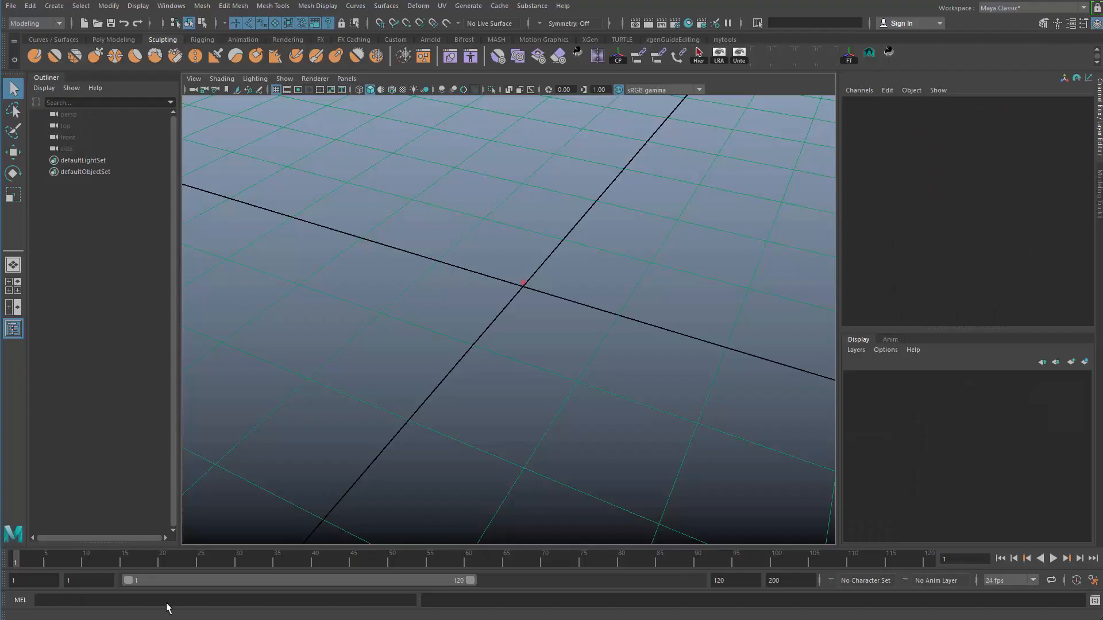
Step: Switch to Maya and import the foliage_high OBJ file from the Foliage folder into the empty scene
left_click(10, 6)
left_click(35, 132)
double_click(277, 139)
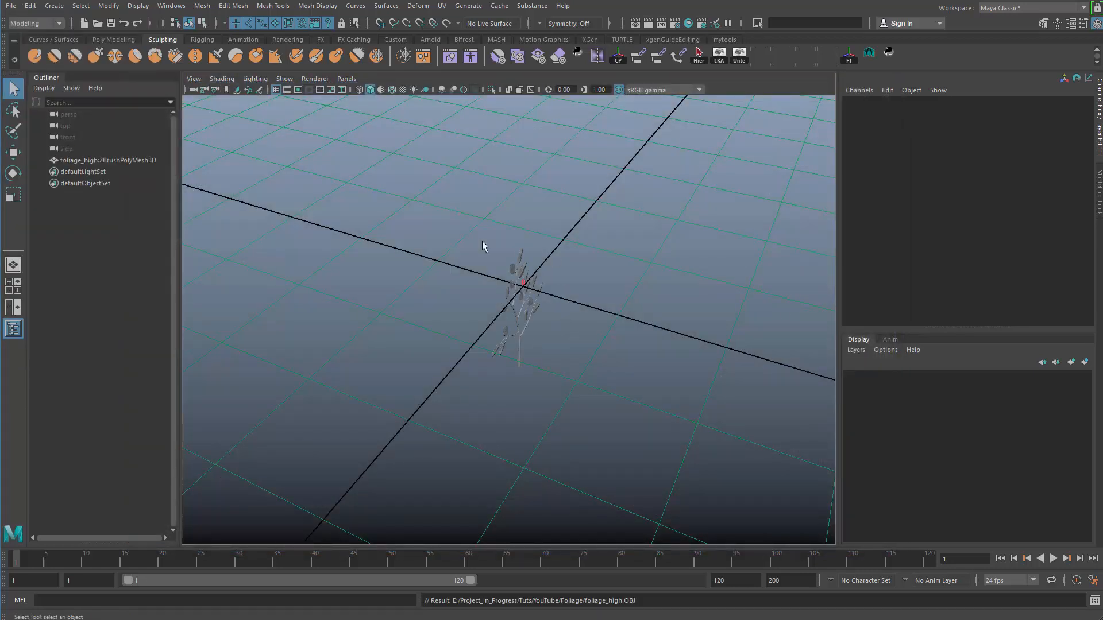
Step: Rotate the imported foliage mesh to -90 degrees on X so it lies flat on the grid
left_click_drag(482, 242, 678, 396)
left_click_drag(677, 396, 543, 228, "alt")
key("e")
key("space")
left_click_drag(613, 283, 551, 302)
key("f")
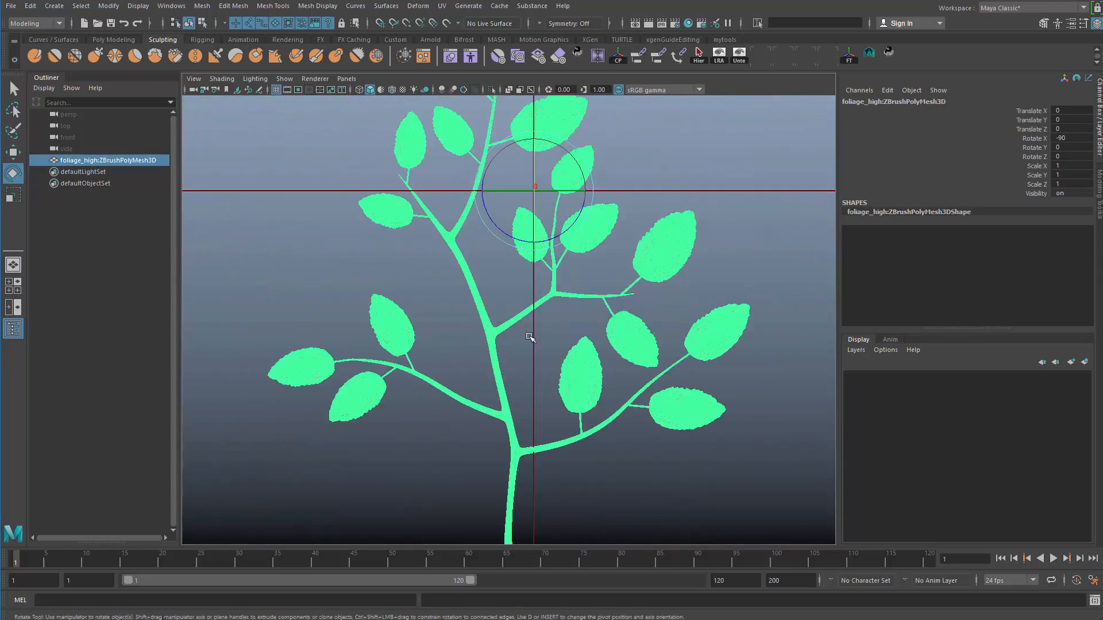
Step: Move the foliage mesh so it is centred on the grid origin, at about X 1.04 and Z -4.78
key("w")
right_click_drag(531, 339, 491, 371, "alt")
left_click_drag(519, 261, 536, 207)
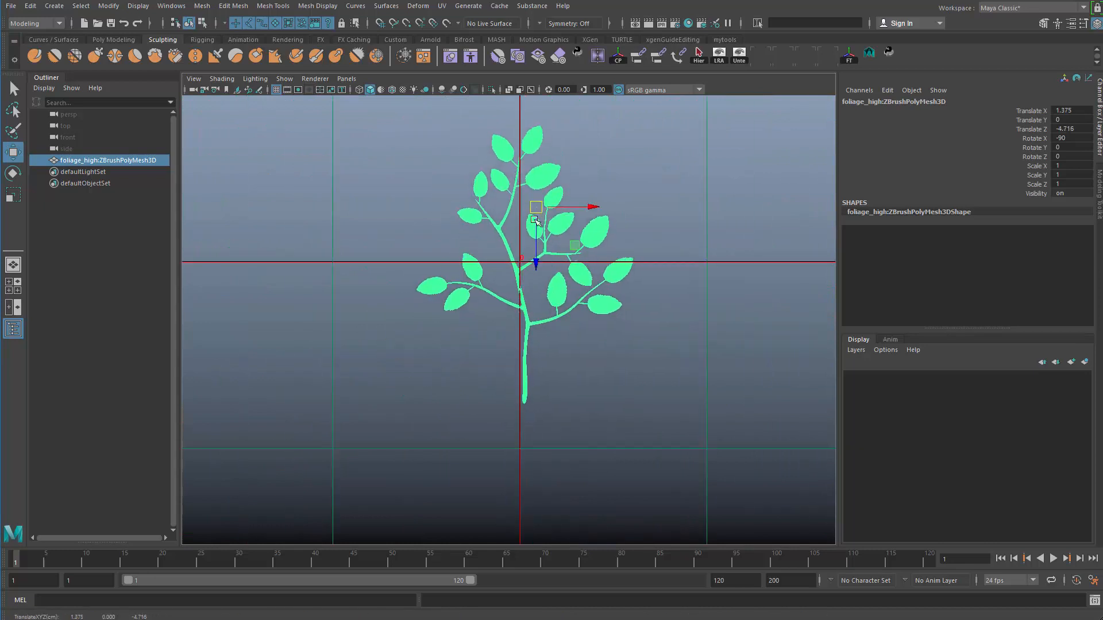
right_click_drag(551, 231, 537, 248, "alt")
middle_click_drag(537, 248, 531, 266, "alt")
key("q")
left_click(572, 185)
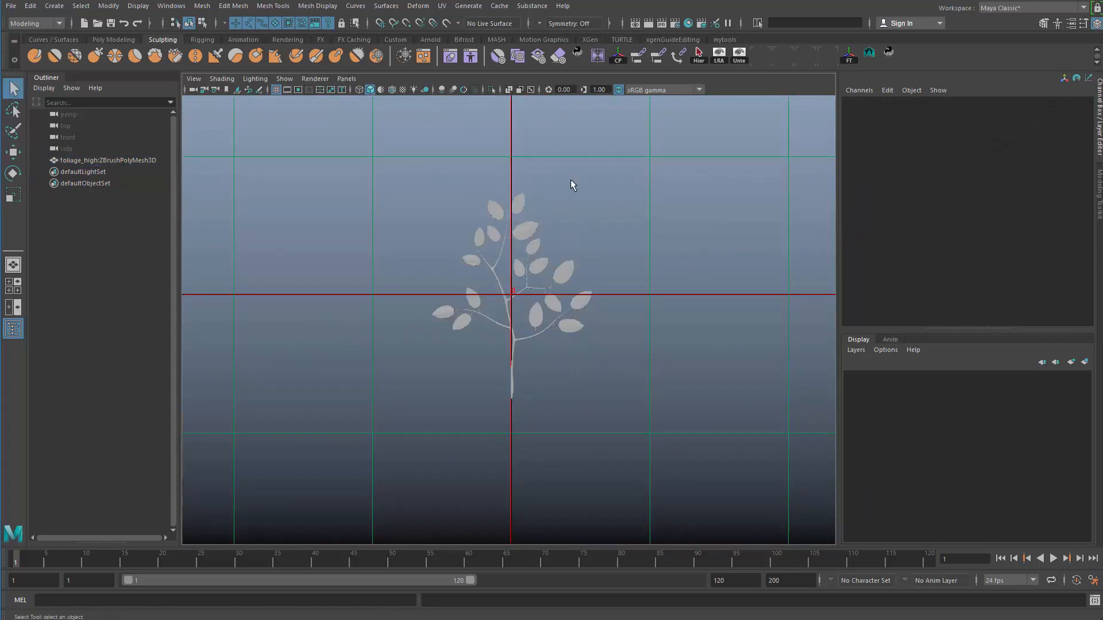
Step: Create a polygon plane at the origin and scale it up until it surrounds the whole foliage branch
key("space")
left_click(470, 136)
mouse_move(503, 179)
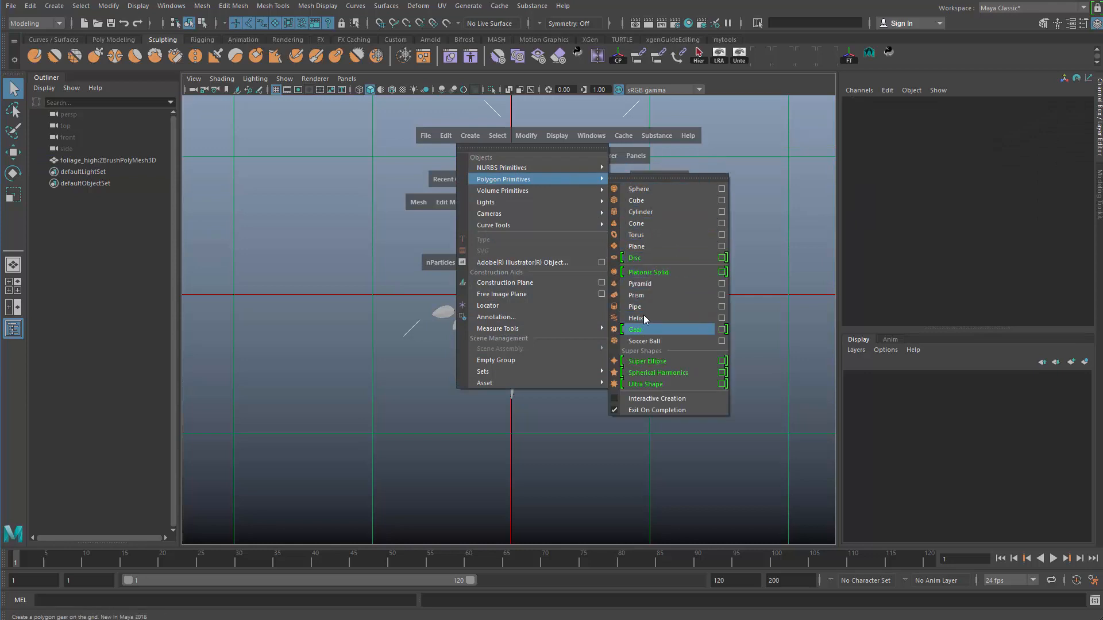
left_click(638, 246)
key("space")
left_click_drag(615, 284, 620, 243)
scroll(569, 293, "up", 4)
left_click_drag(563, 325, 747, 319, "alt")
key("r")
key("w")
left_click_drag(571, 298, 529, 305, "alt")
Step: Raise the foliage mesh above the plane to about 0.79 on Y
left_click(98, 163)
left_click_drag(531, 227, 509, 242, "alt")
scroll(510, 241, "up", 2)
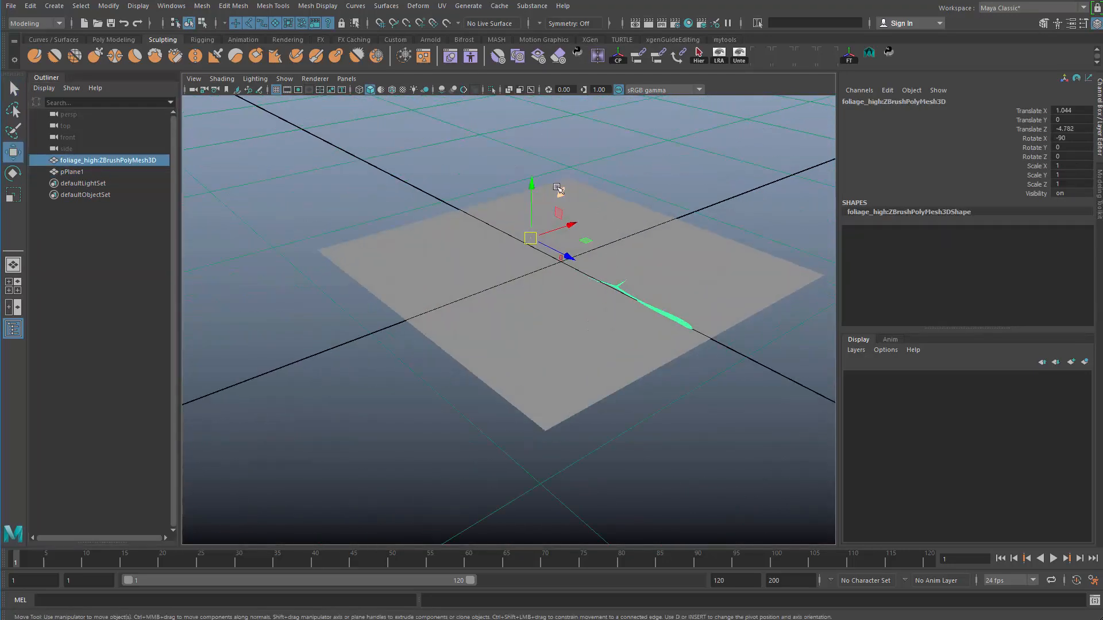
left_click_drag(535, 183, 573, 220)
Step: Fine-tune the foliage mesh in the side view to about 0.84 on Translate Y and -89.25 degrees on Rotate X
key("space")
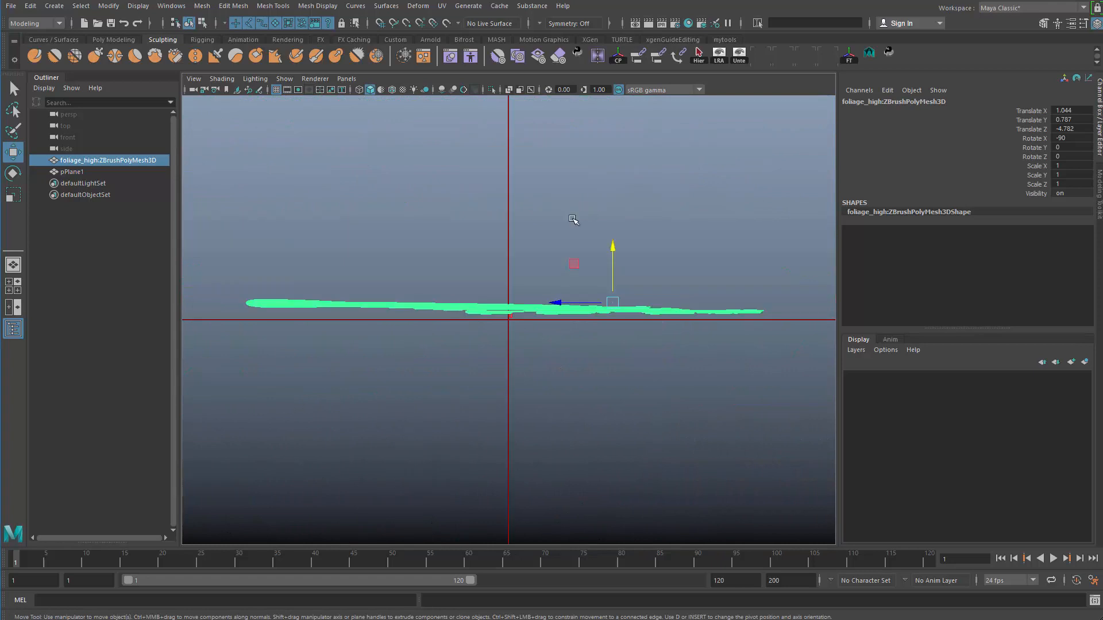
left_click_drag(616, 260, 449, 297)
key("e")
key("q")
Step: Separate the foliage mesh into its individual leaf and branch pieces
key("space")
left_click(669, 167)
left_click_drag(652, 221, 521, 258, "alt")
left_click(521, 258)
right_click_drag(521, 259, 550, 244, "alt")
left_click(551, 242)
left_click_drag(550, 247, 652, 178, "alt")
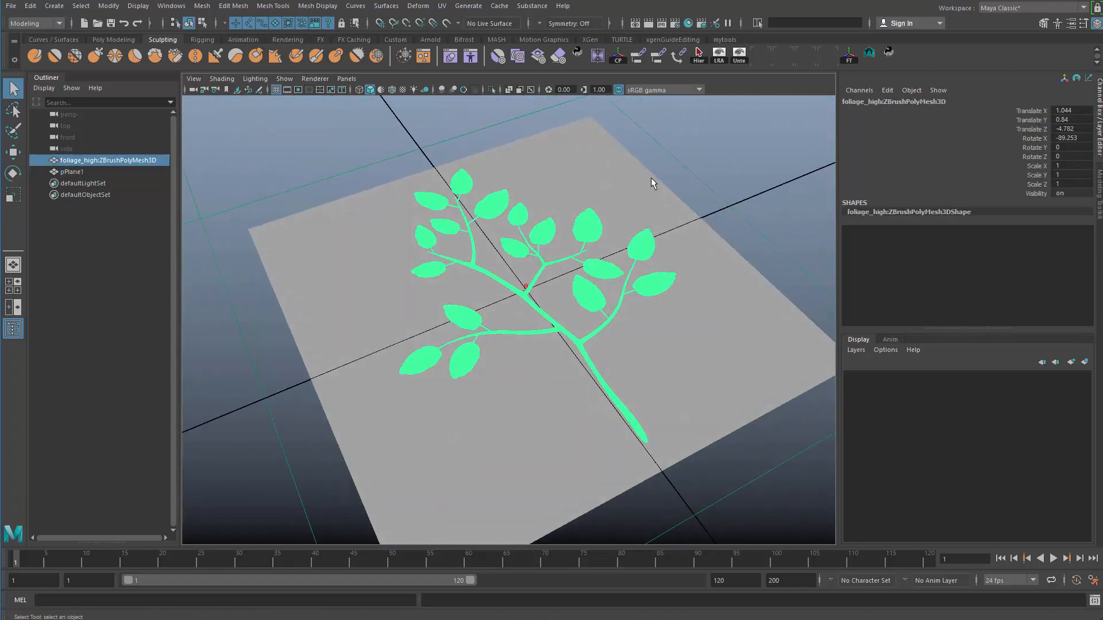
right_click_drag(656, 144, 658, 327, "shift")
Step: Combine all the separated leaves into a single mesh, leaving out the branches, and delete its history
left_click_drag(625, 242, 450, 377, "alt")
left_click(450, 374)
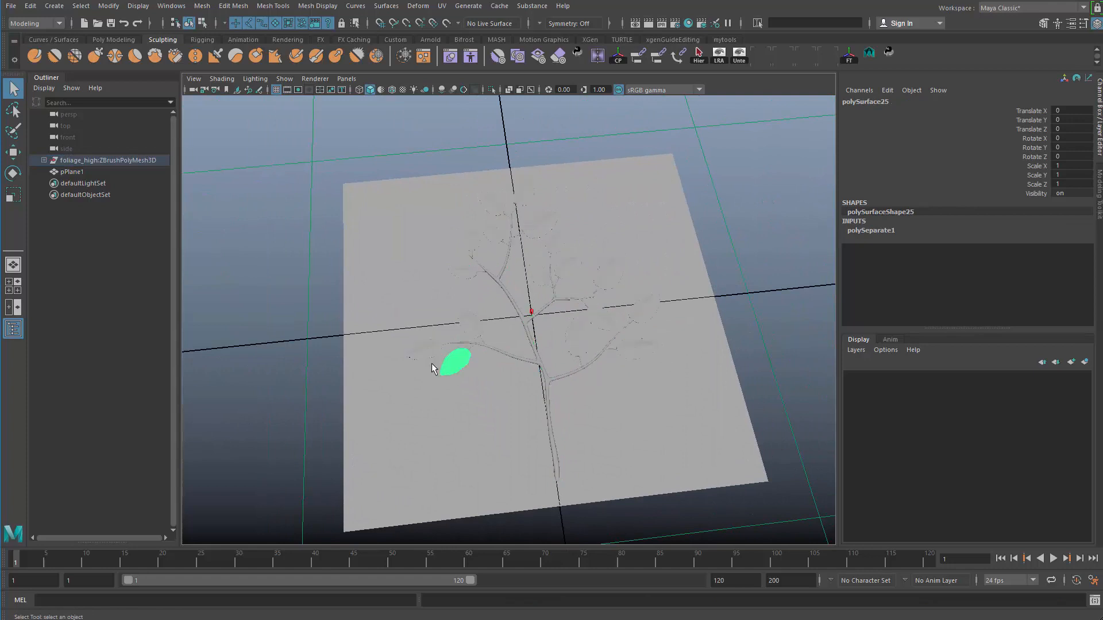
left_click(424, 351, "shift")
left_click(471, 325, "shift")
left_click(463, 272, "shift")
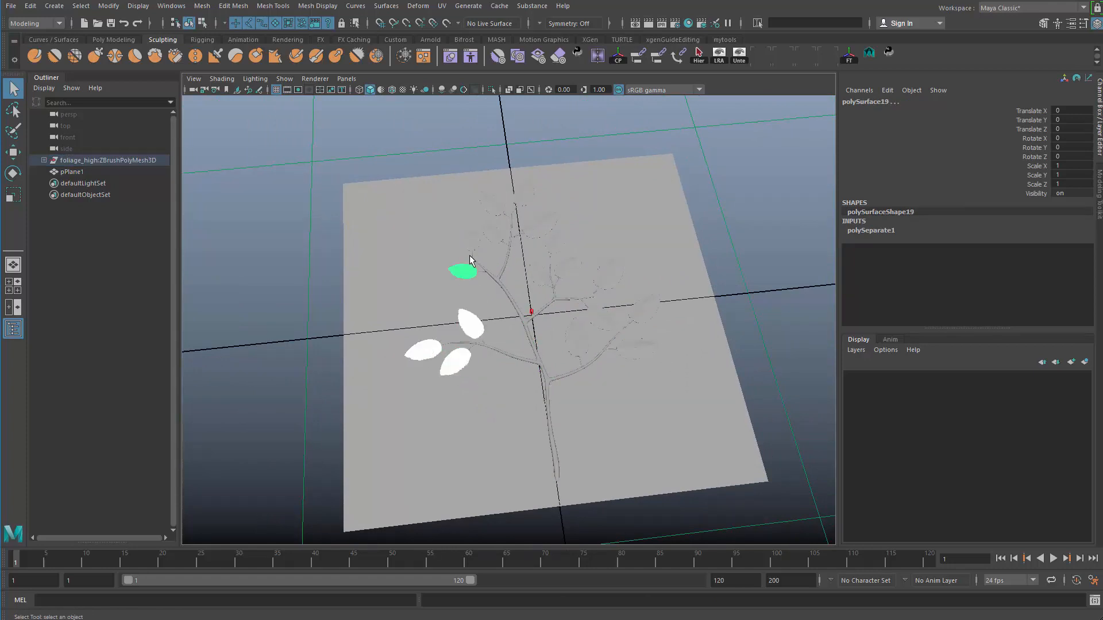
left_click(470, 240, "shift")
left_click(493, 233, "shift")
left_click(492, 204, "shift")
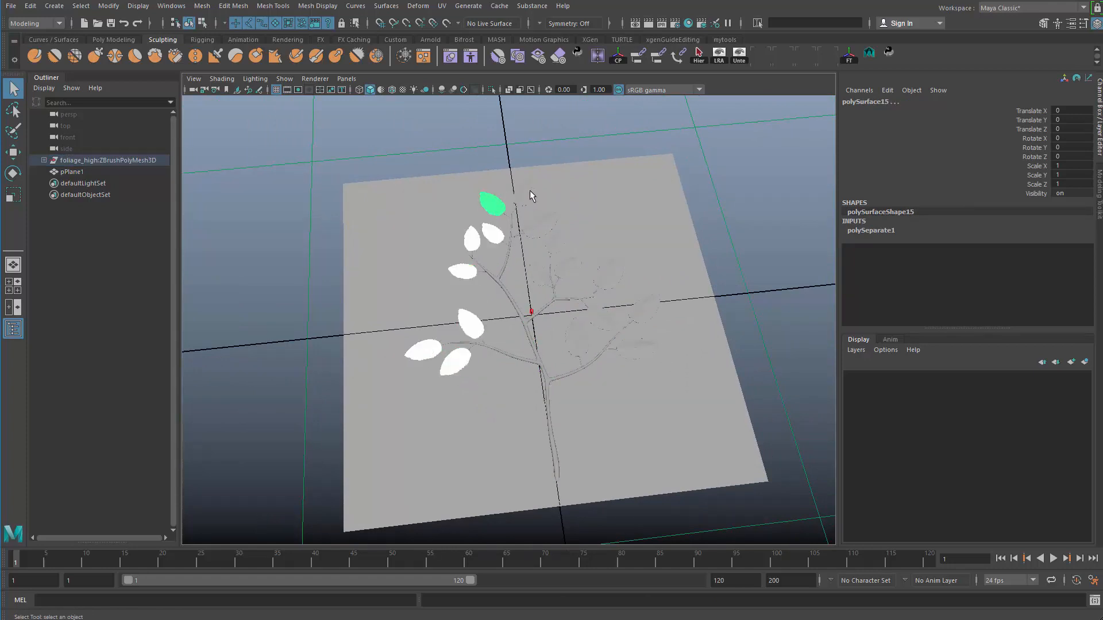
left_click(530, 197, "shift")
left_click(540, 225, "shift")
left_click(617, 261, "shift")
left_click(570, 256, "shift")
left_click(555, 242, "shift")
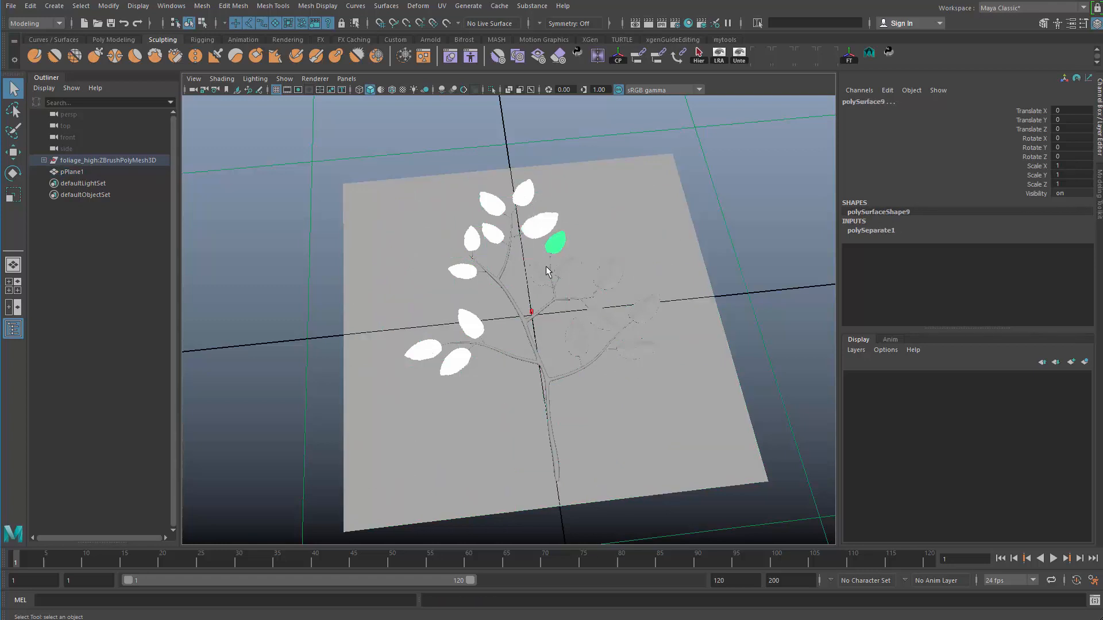
left_click(538, 273, "shift")
left_click(567, 268, "shift")
left_click(608, 272, "shift")
left_click(595, 327, "shift")
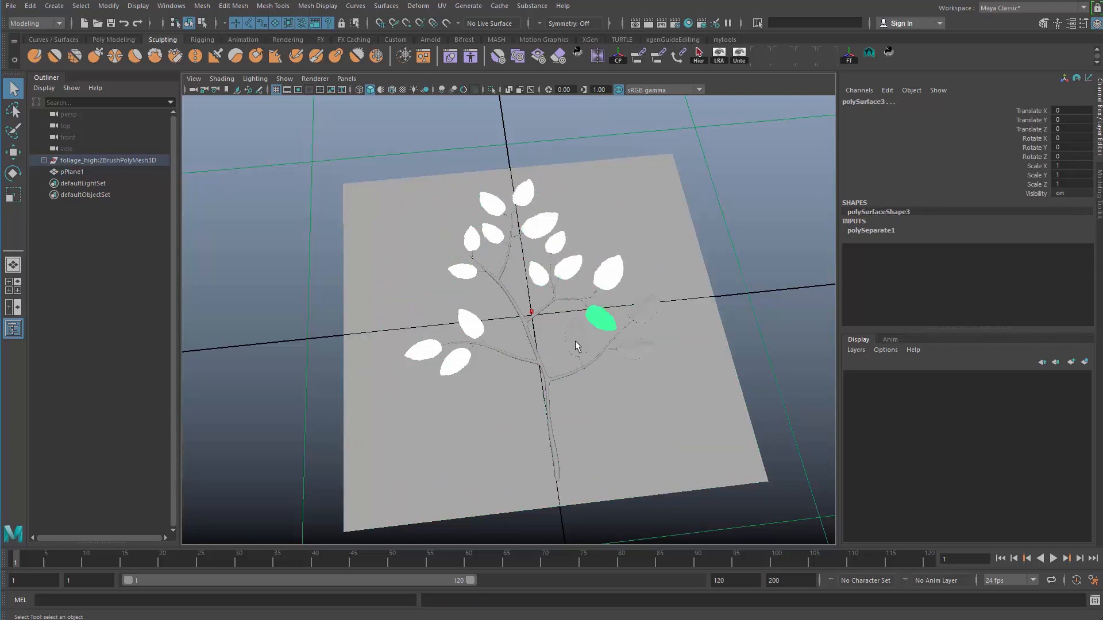
left_click(577, 343, "shift")
left_click(641, 322, "shift")
left_click(645, 349, "shift")
right_click_drag(673, 248, 699, 375)
middle_click_drag(582, 283, 585, 258, "alt")
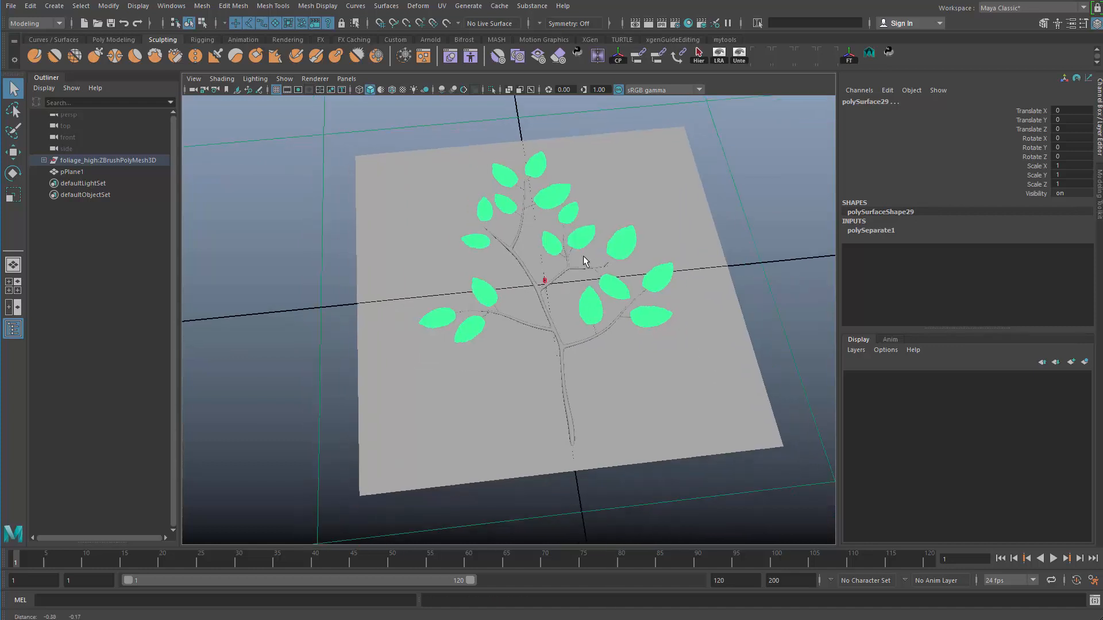
key("alt+shift+d")
Step: Assign a new Lambert material to the combined leaves and set its color to pure red
right_click_drag(588, 229, 599, 508)
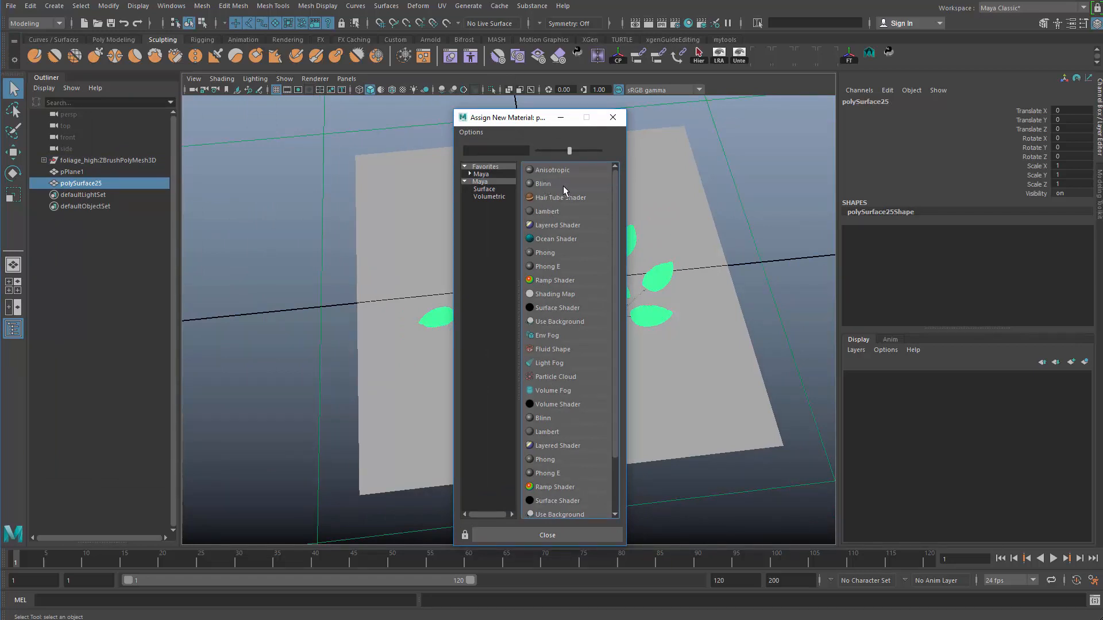
left_click(546, 212)
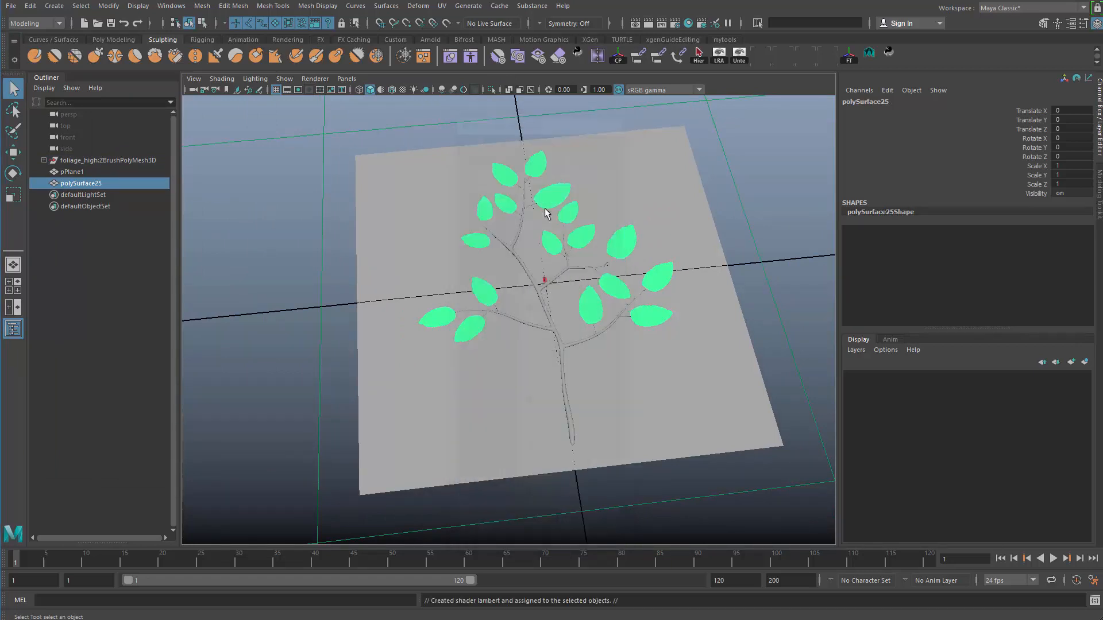
left_click(790, 229)
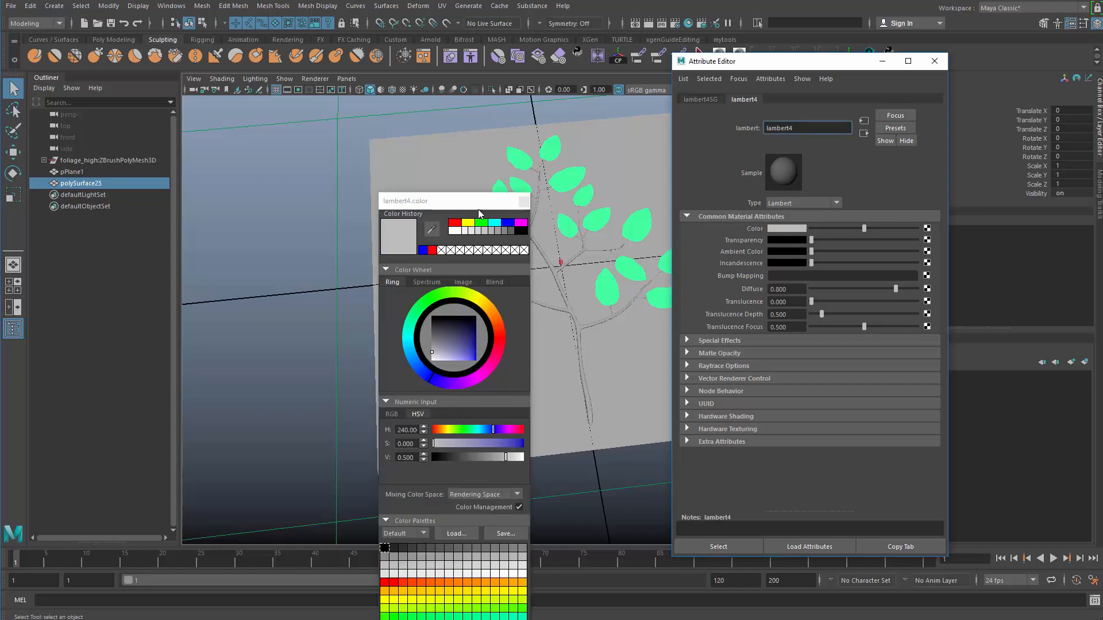
left_click(492, 129)
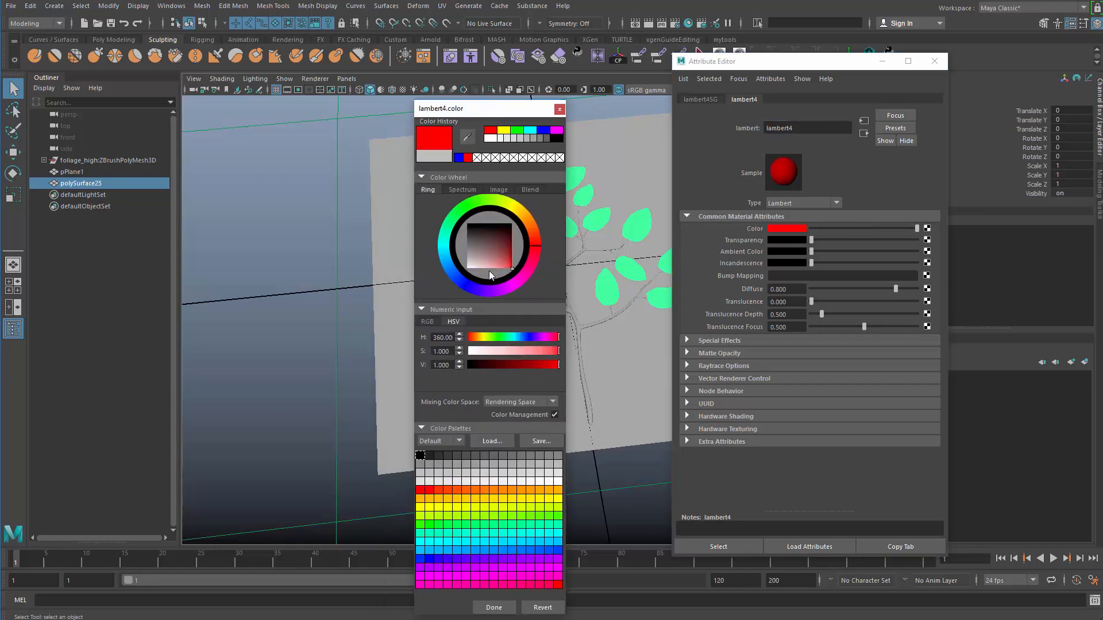
left_click(494, 607)
left_click(555, 499)
Step: Assign a new Lambert material to the branch mesh and set its color to pure blue
scroll(528, 377, "up", 5)
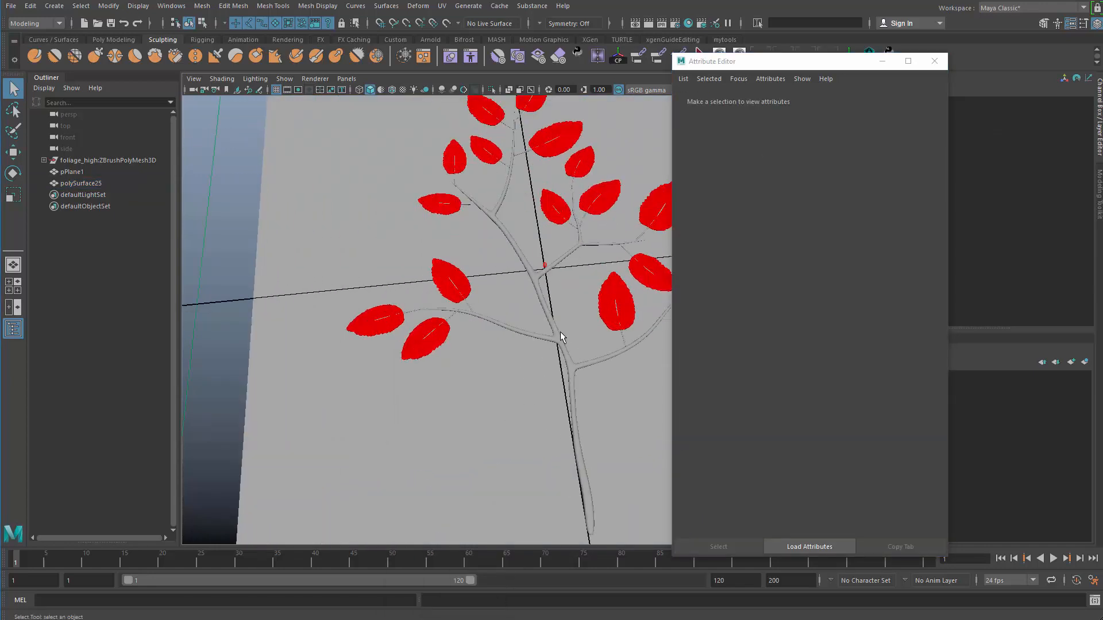
left_click(560, 337)
scroll(568, 330, "down", 5)
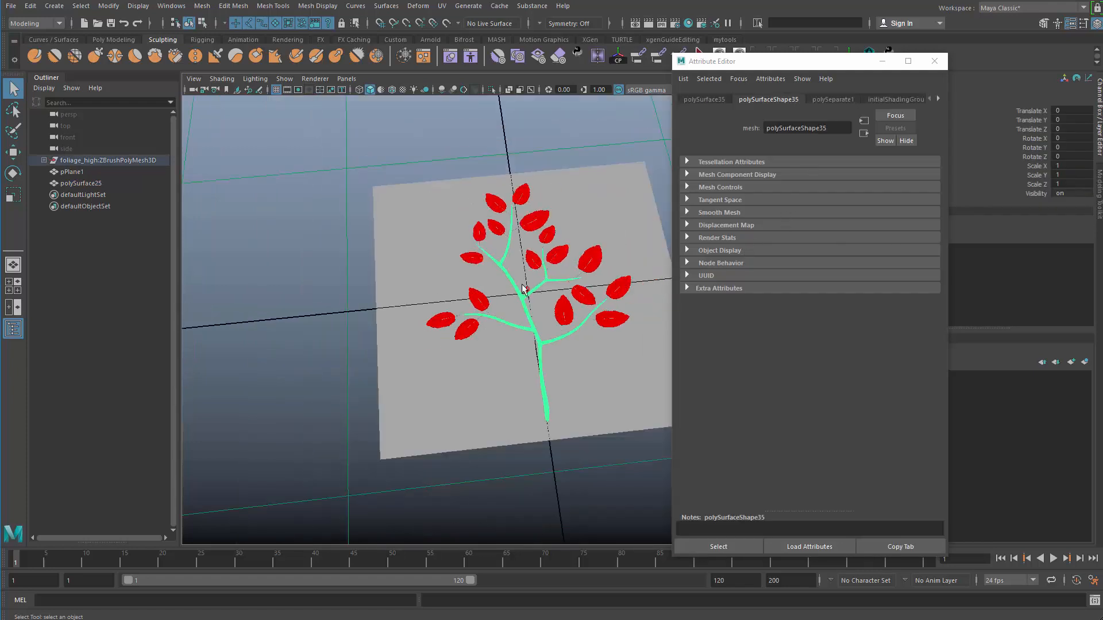
right_click_drag(521, 296, 522, 582)
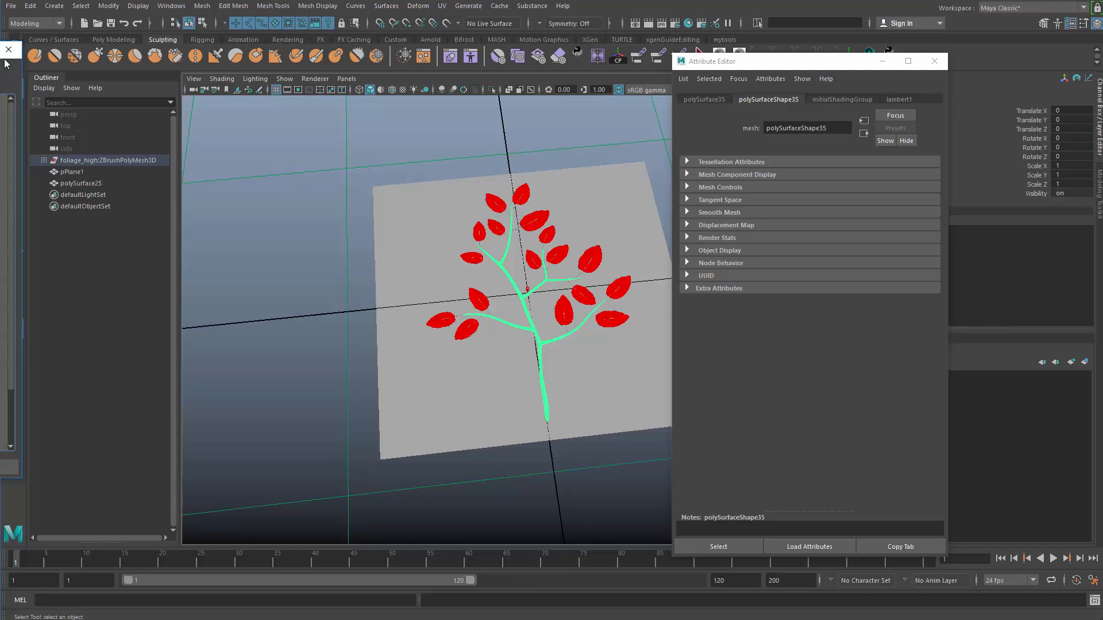
left_click(480, 171)
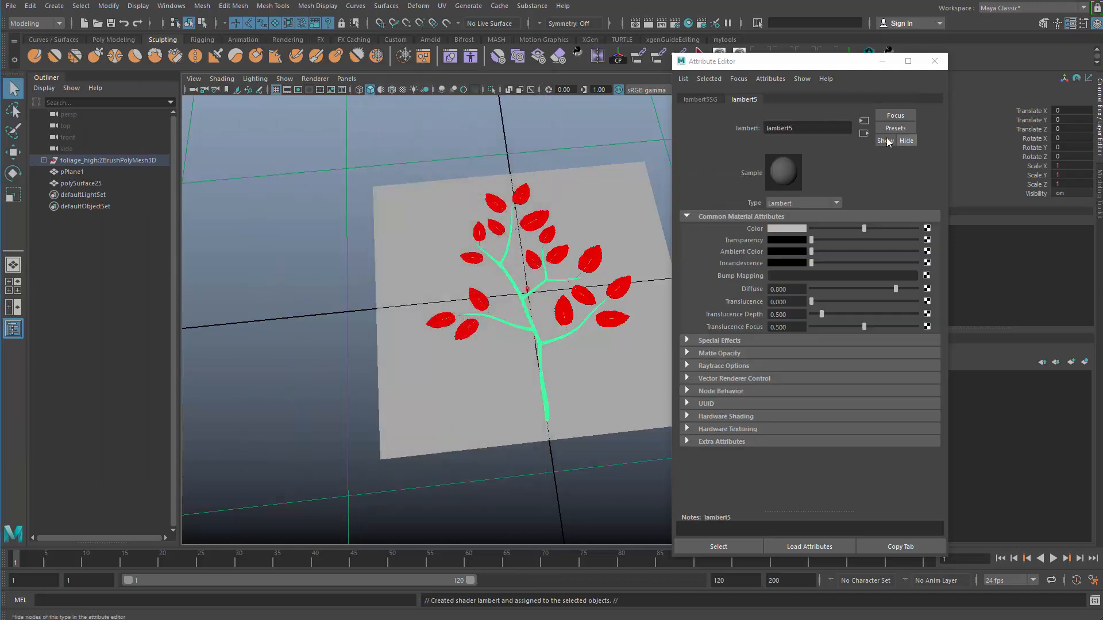
left_click(786, 229)
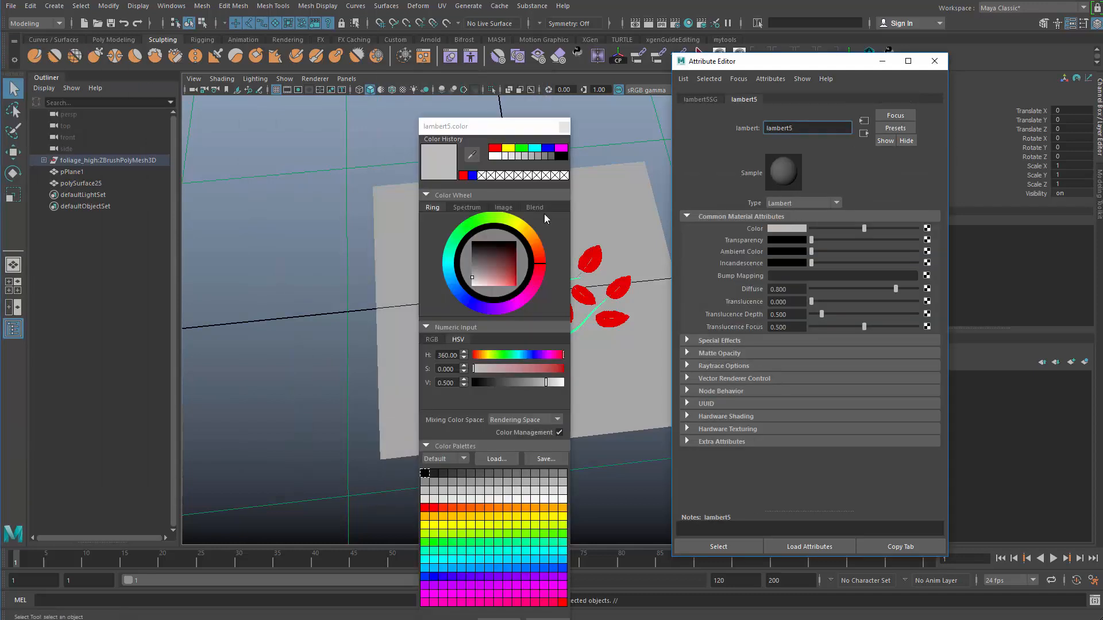
left_click(473, 175)
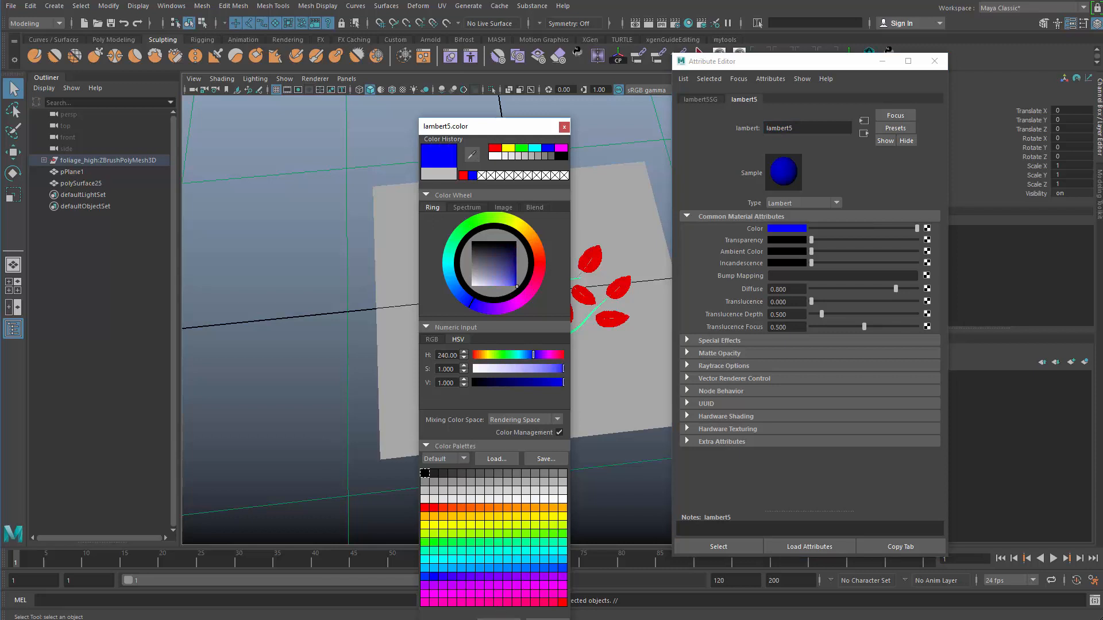
left_click(592, 476)
Step: Combine the red leaves and the blue branch group into one mesh
left_click_drag(483, 357, 488, 323, "alt")
left_click(87, 183)
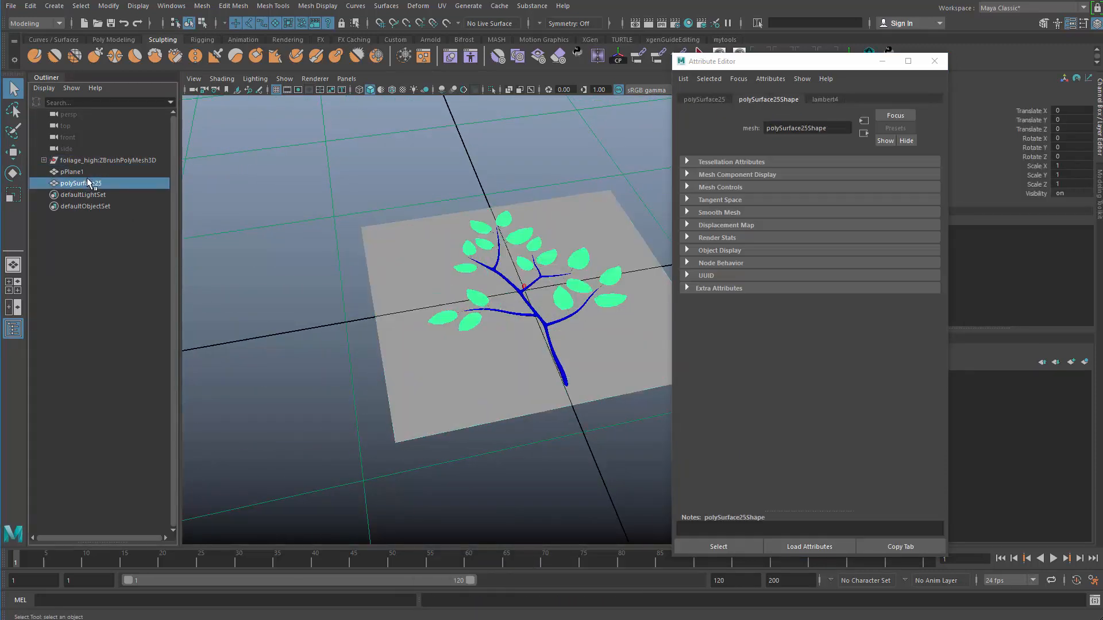
left_click(108, 158, "ctrl")
left_click_drag(485, 215, 499, 253, "alt")
right_click_drag(498, 141, 518, 339, "shift")
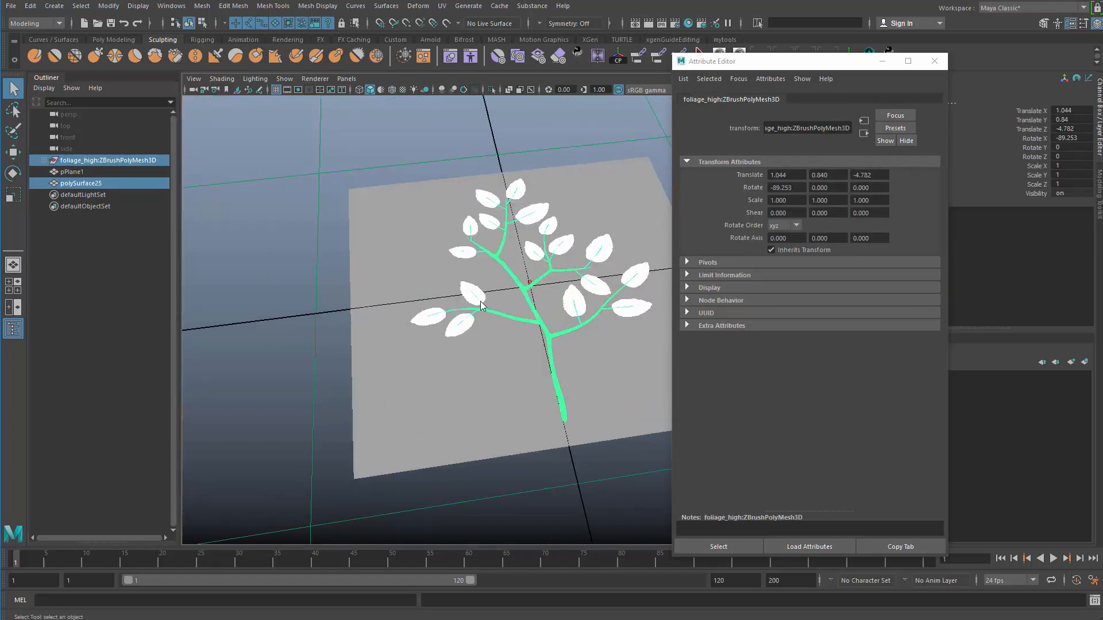
left_click_drag(481, 305, 519, 155, "alt")
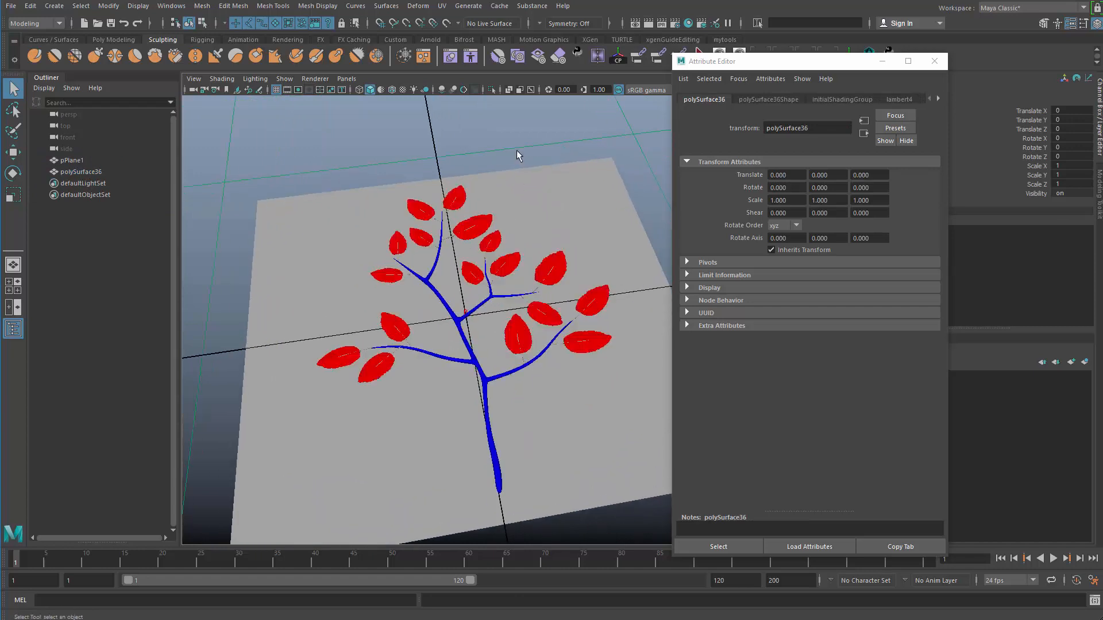
Step: Undo the combine and the red and blue material assignments, back to the separate leaf mesh and branch group
left_click_drag(460, 260, 433, 283, "alt")
scroll(509, 301, "up", 6)
left_click_drag(510, 300, 518, 311, "alt")
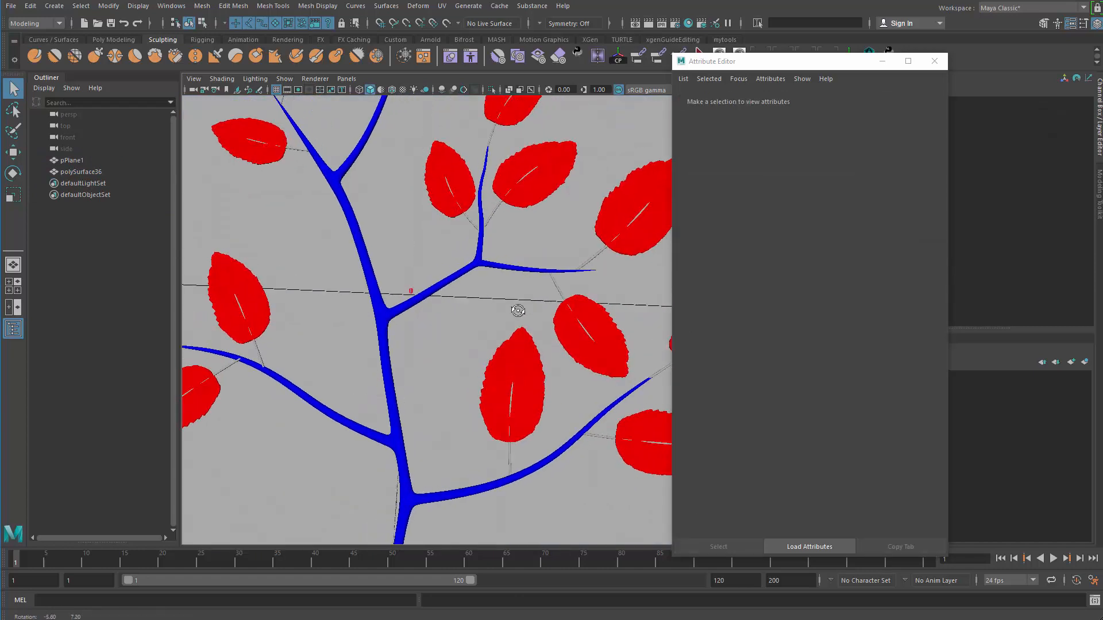
key("ctrl+z")
key("ctrl+z")
key("ctrl+z")
key("ctrl+z")
key("ctrl+z")
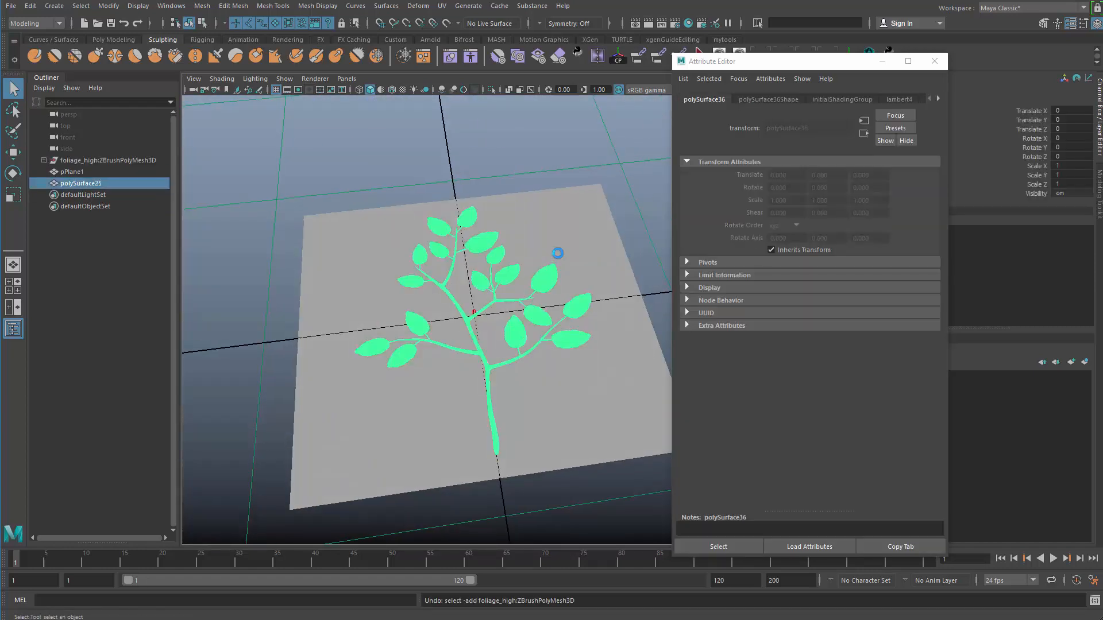
key("ctrl+z")
key("ctrl+z")
key("ctrl+z")
key("ctrl+z")
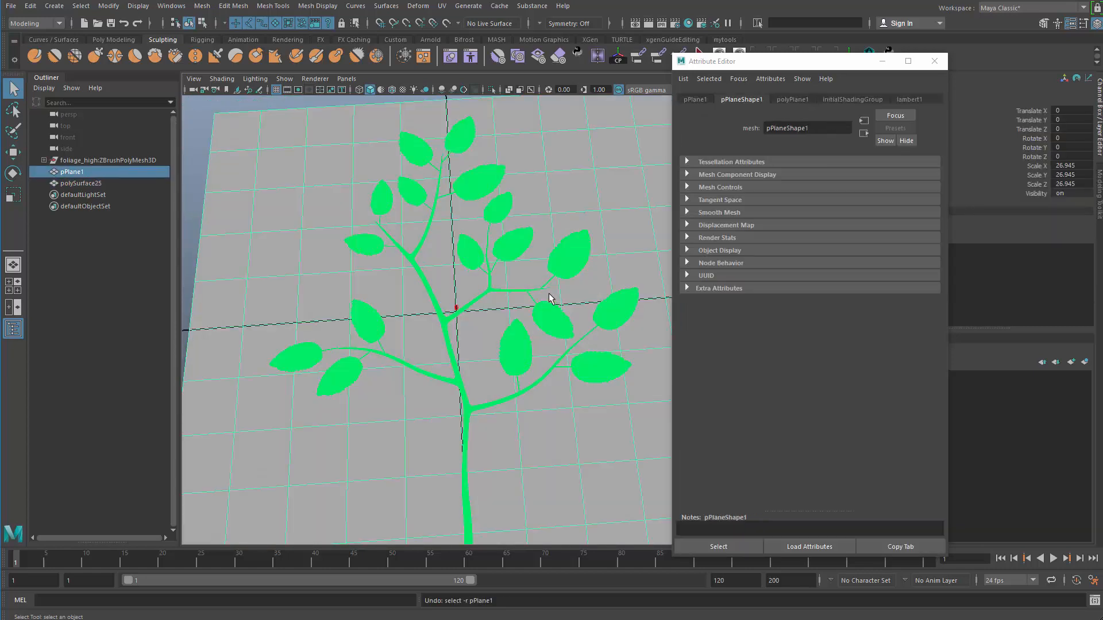
key("ctrl+z")
Step: Try to assign the existing lambert4 material to the combined leaf mesh
scroll(549, 294, "down", 4)
left_click(606, 201)
left_click(513, 263)
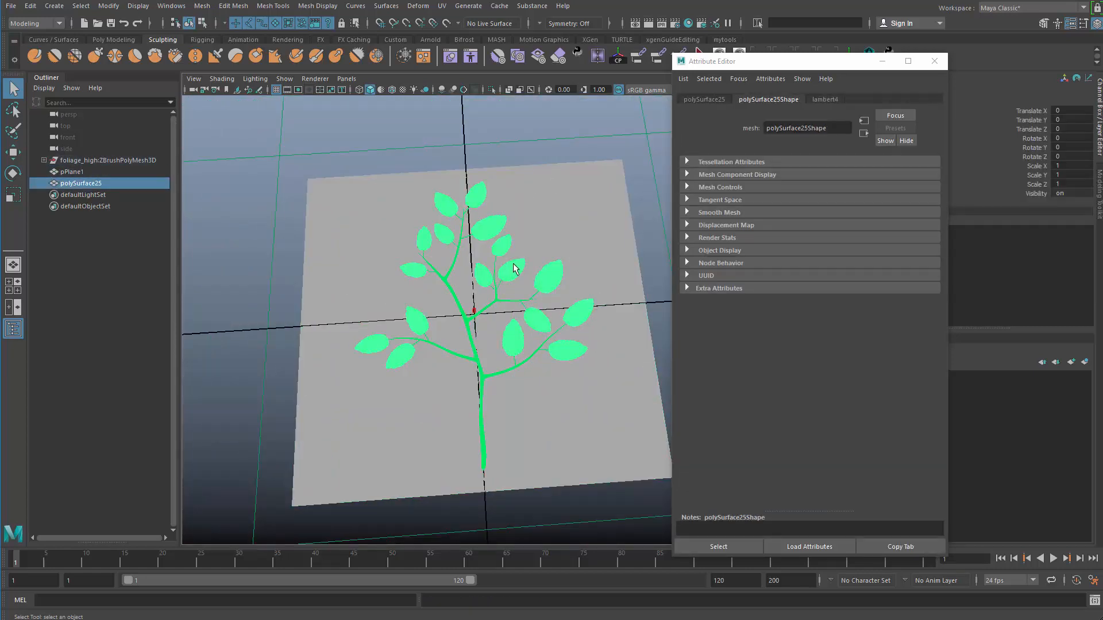
left_click_drag(515, 269, 515, 255, "alt")
right_click(515, 255)
mouse_move(543, 561)
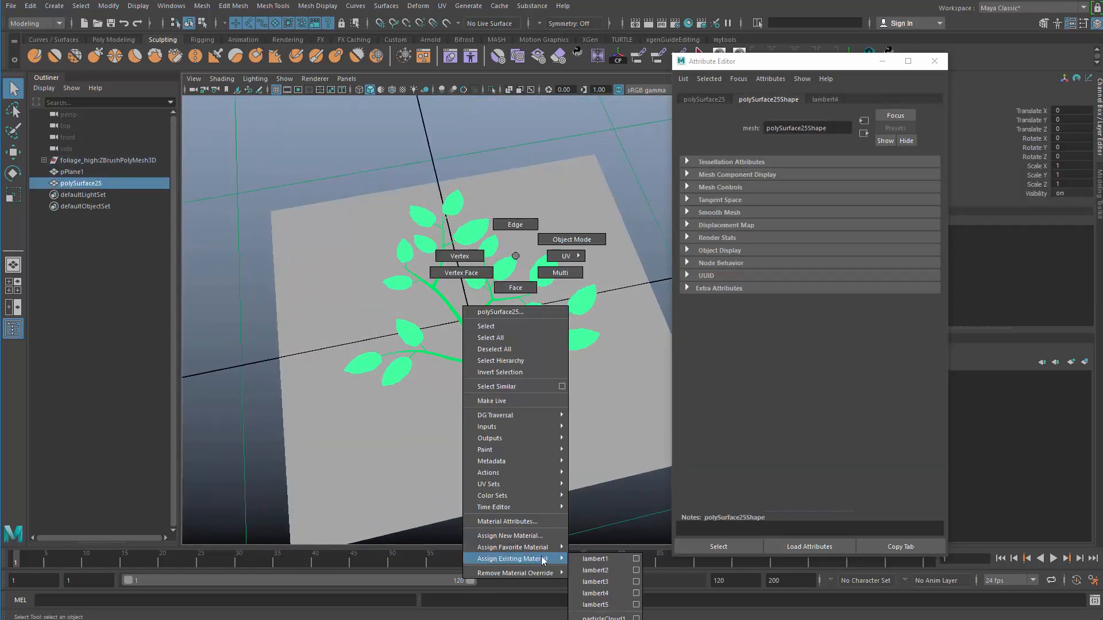
left_click(595, 593)
left_click_drag(534, 403, 513, 400, "alt")
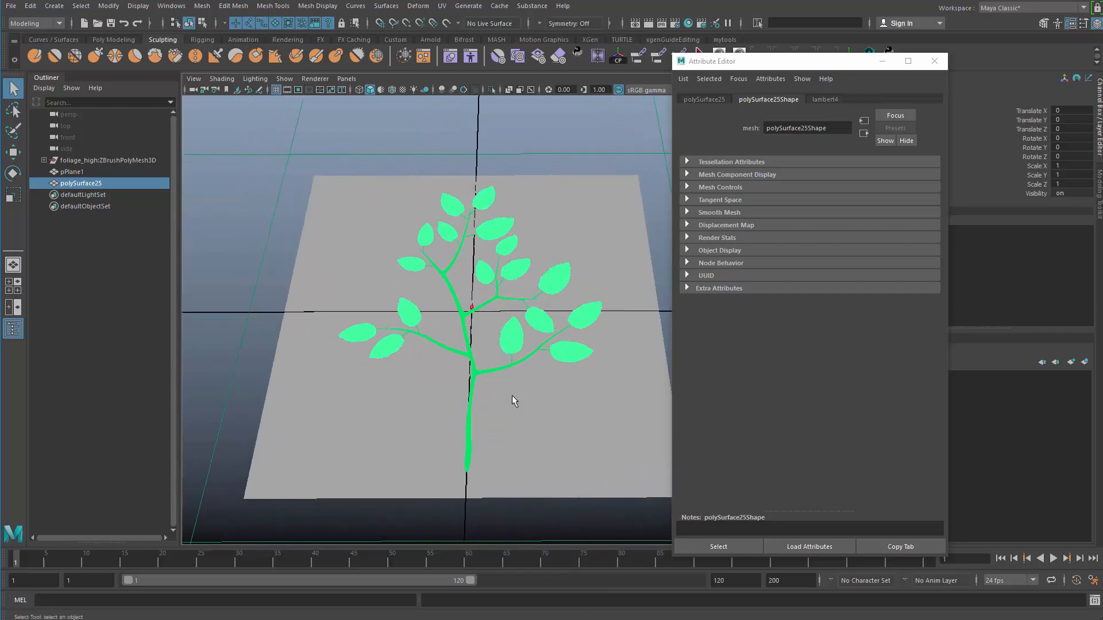
left_click(513, 401)
left_click(546, 152)
Step: Assign a new Lambert material to the combined leaf mesh and set its color to pure red
left_click(507, 244)
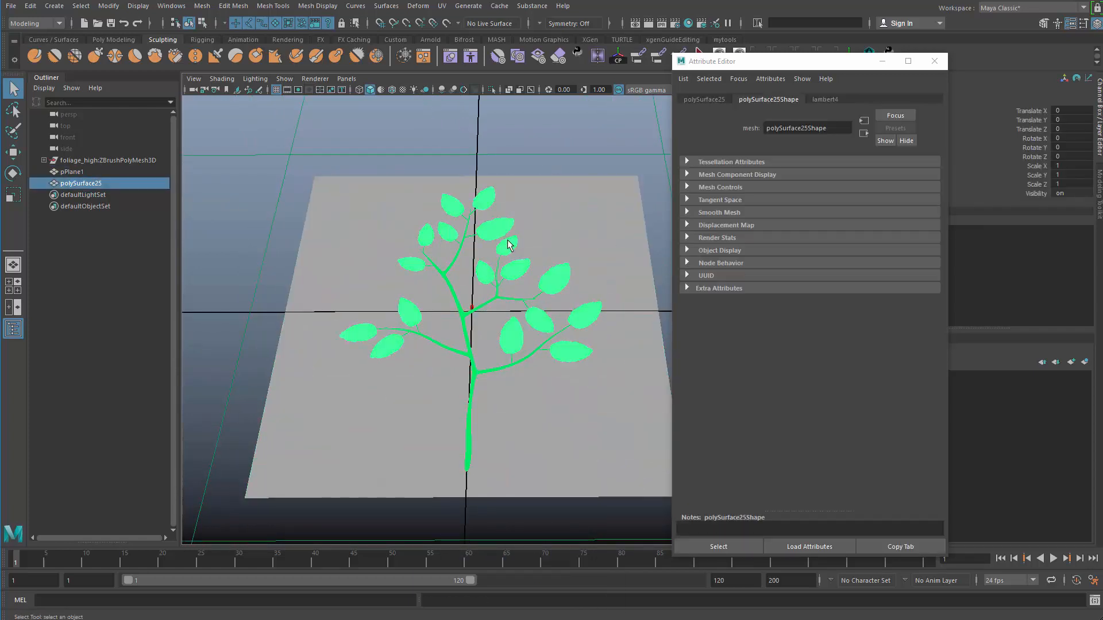
right_click_drag(508, 240, 515, 523)
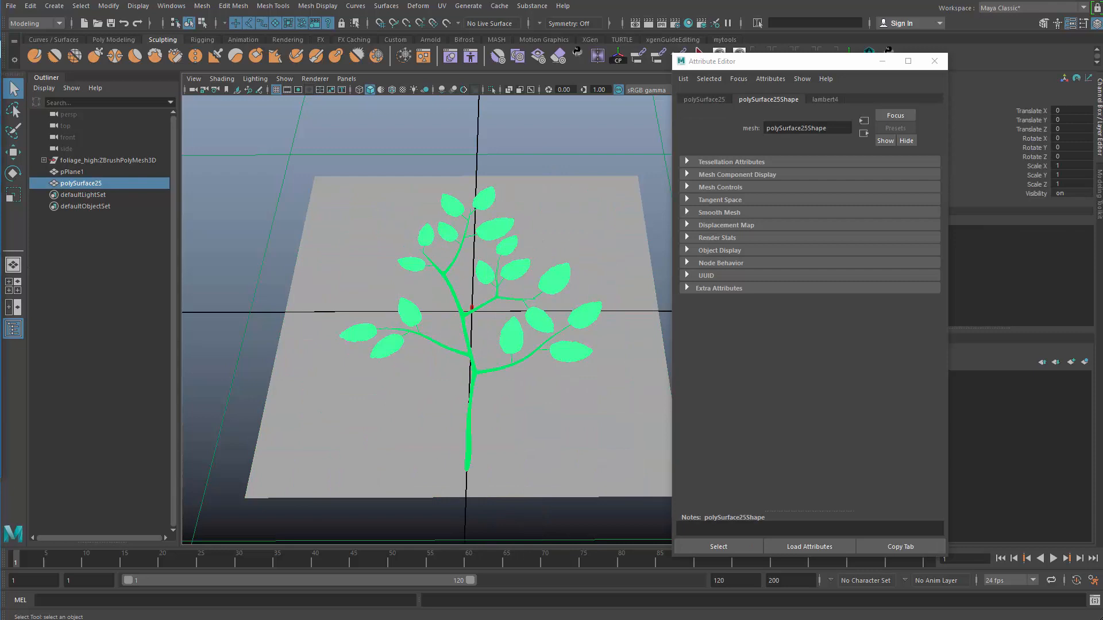
left_click(776, 229)
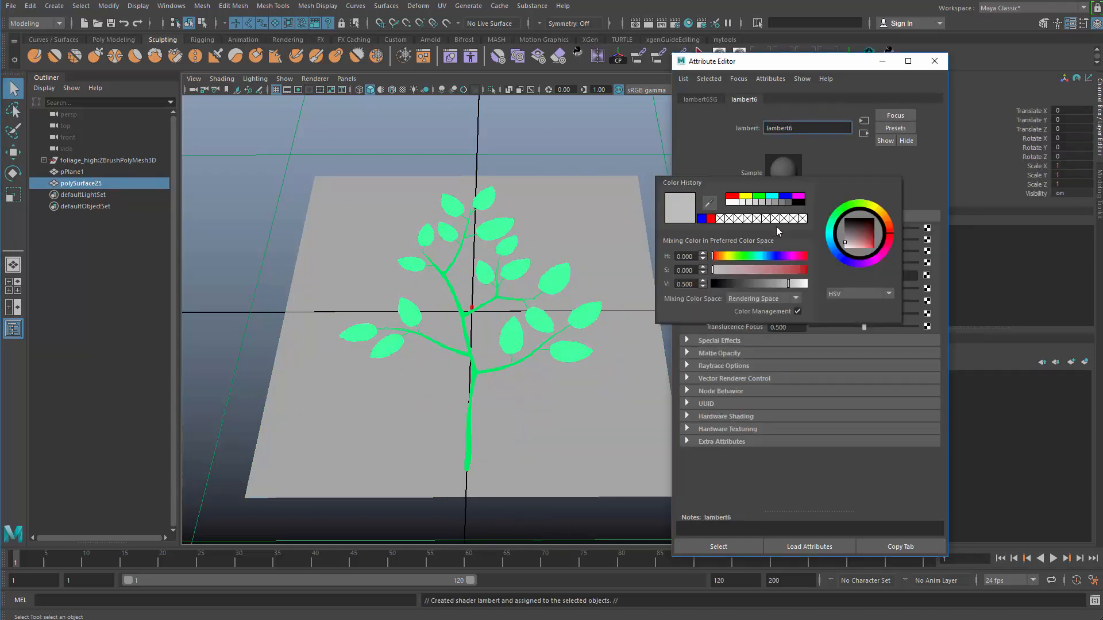
left_click(735, 197)
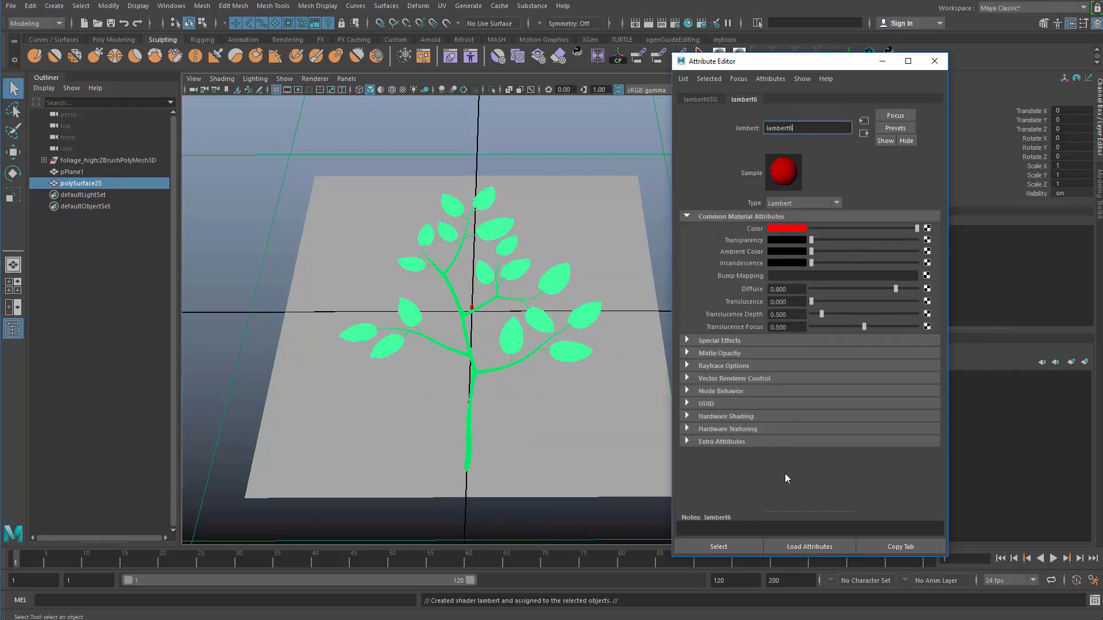
left_click(725, 546)
Step: Examine how the branches and the thin leaf stems are split into separate pieces from the red leaves
left_click(465, 315)
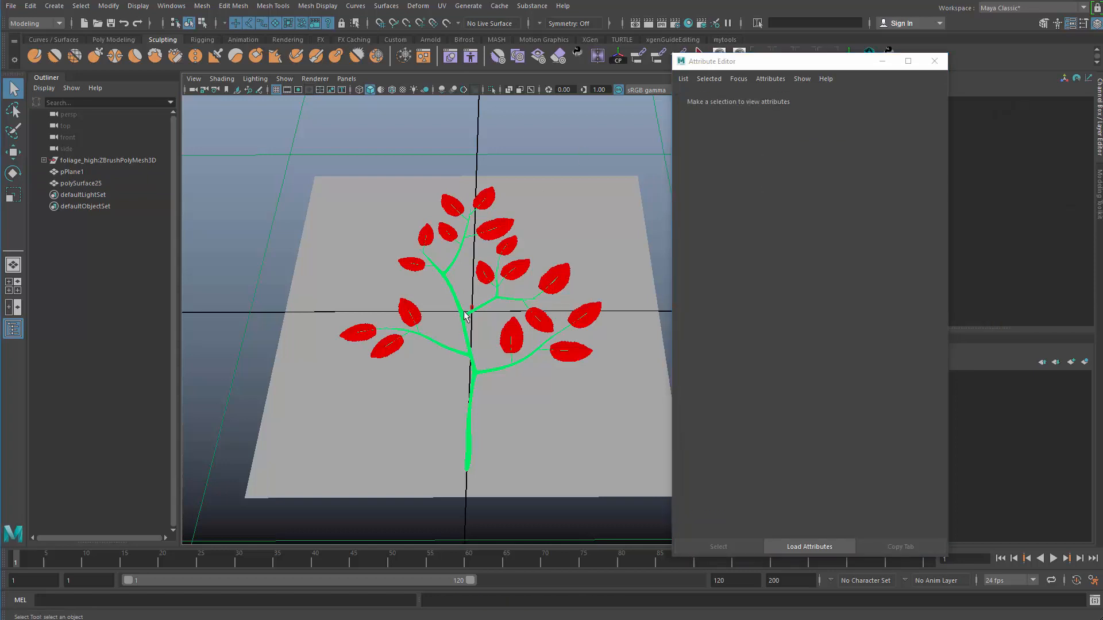
left_click(469, 349)
scroll(487, 216, "up", 5)
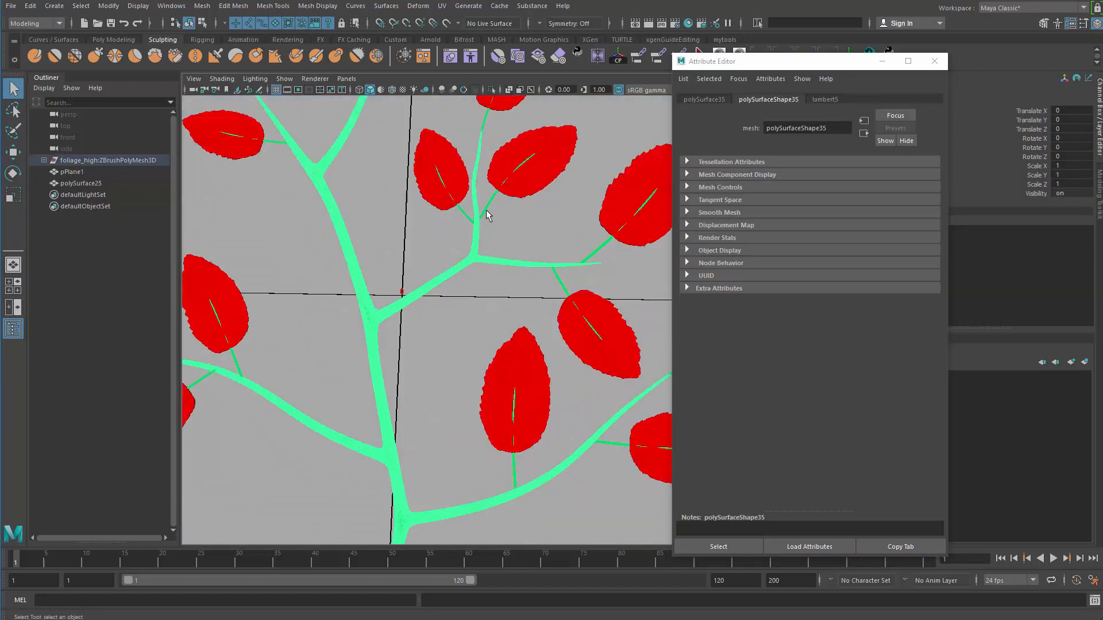
scroll(409, 239, "down", 7)
scroll(418, 239, "up", 3)
left_click(430, 204)
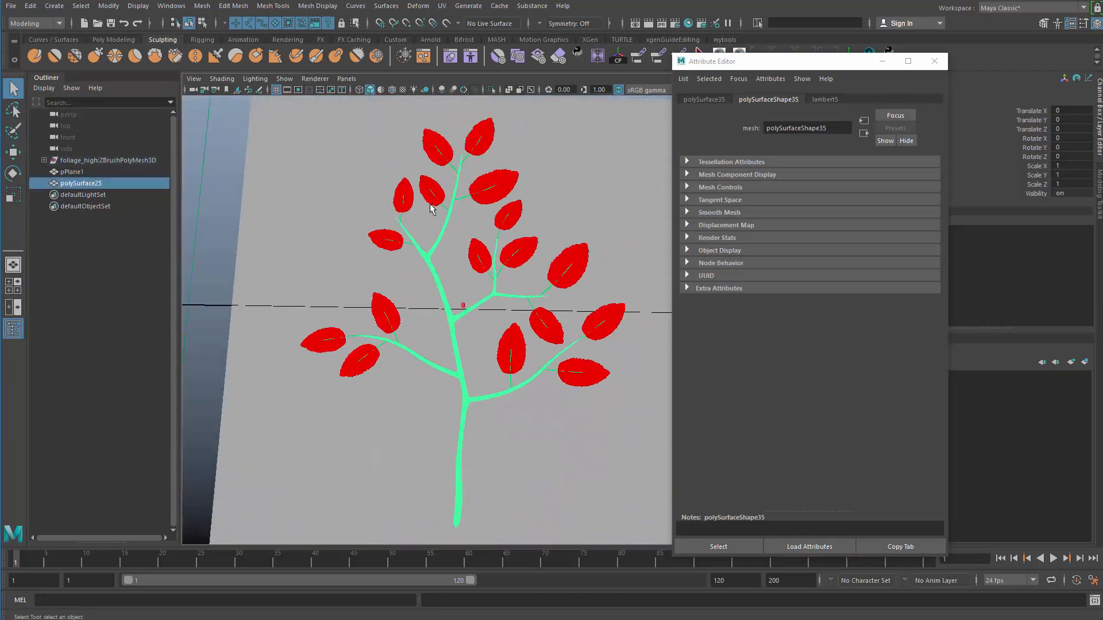
scroll(427, 211, "down", 4)
Step: Combine all the branch and leaf-stem pieces into a single mesh, leaving out the plane and the leaves
left_click_drag(360, 143, 603, 500)
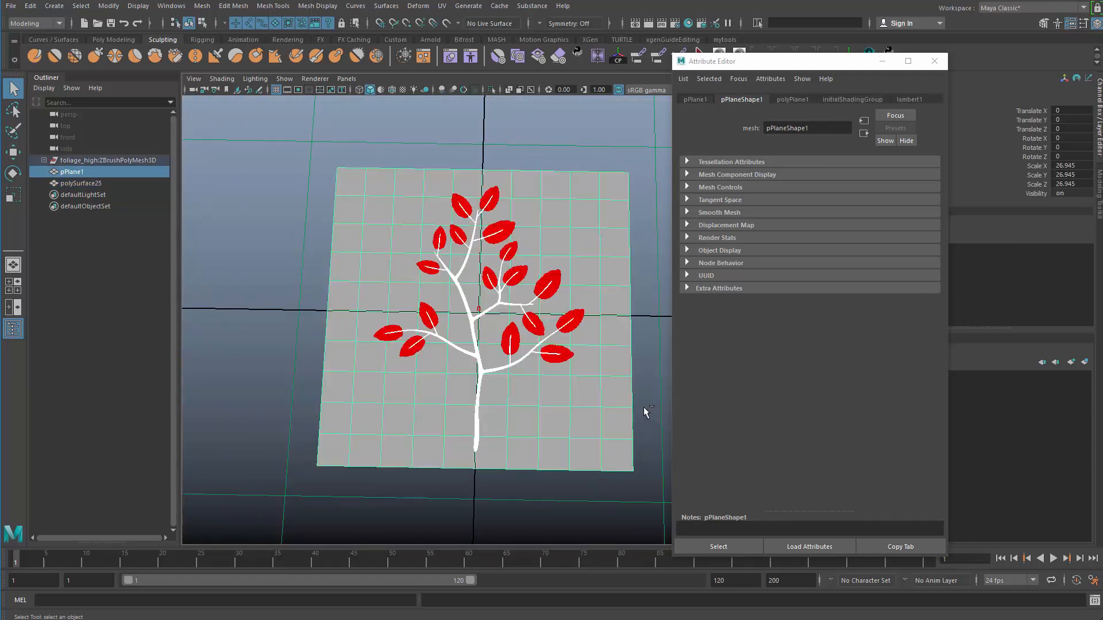
left_click(587, 411, "ctrl")
scroll(428, 354, "up", 5)
left_click_drag(450, 336, 471, 322, "alt")
key("ctrl+1")
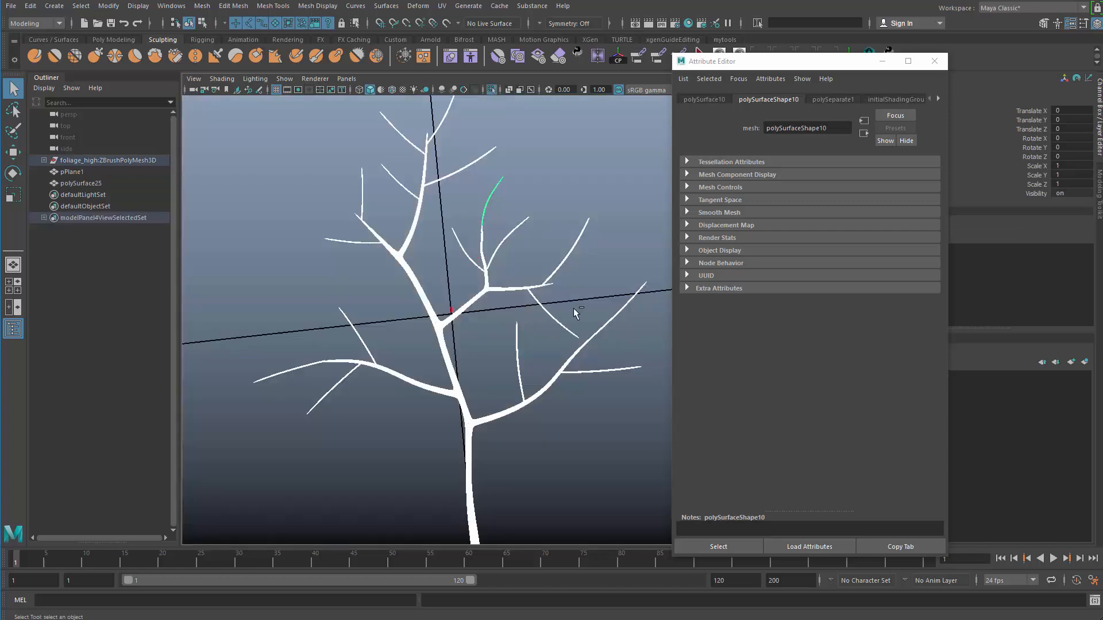
key("ctrl+1")
left_click_drag(561, 313, 525, 298, "alt")
right_click_drag(526, 298, 391, 246, "alt")
left_click_drag(391, 245, 412, 224, "alt")
right_click_drag(522, 145, 533, 353, "shift")
left_click_drag(506, 345, 454, 313, "alt")
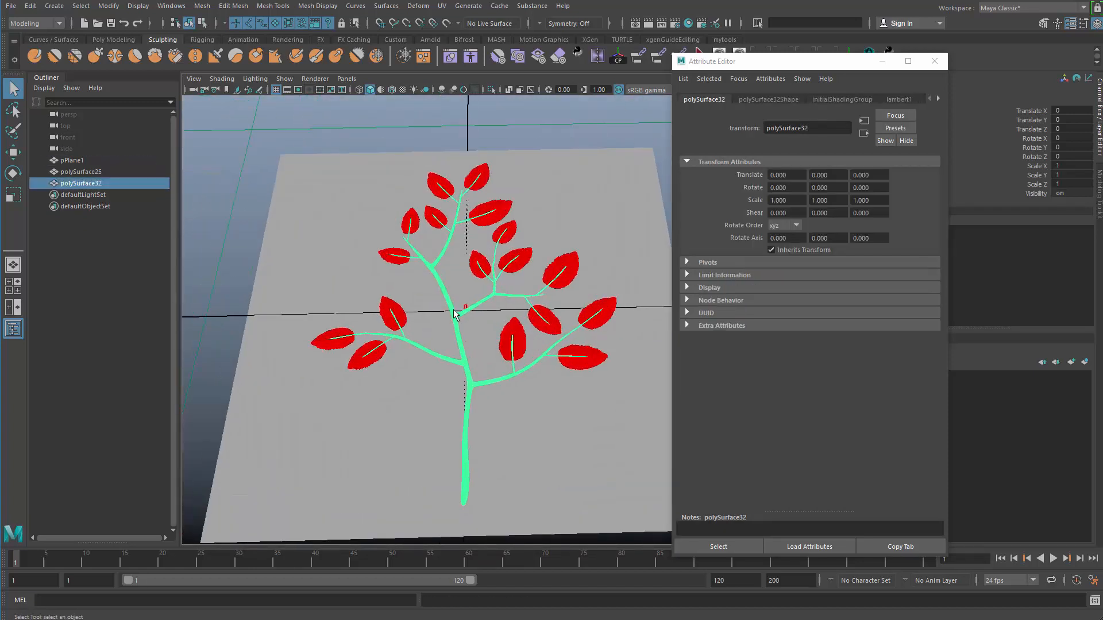
Step: Assign a new Lambert material to the combined branch and stem mesh and set its color to pure blue
right_click_drag(454, 313, 465, 592)
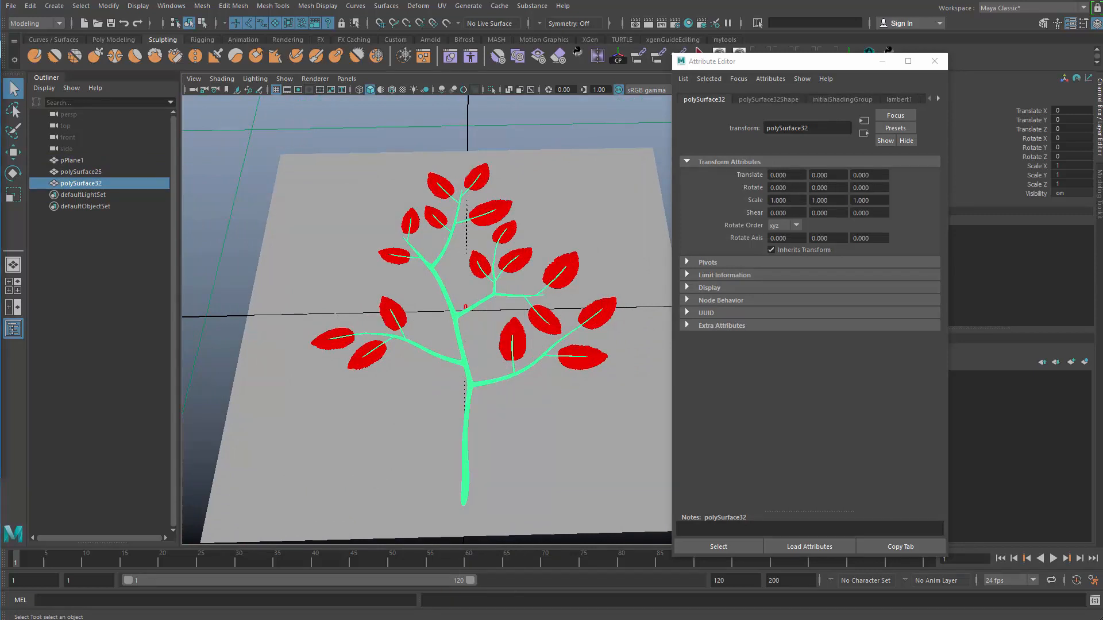
key("f")
left_click(771, 229)
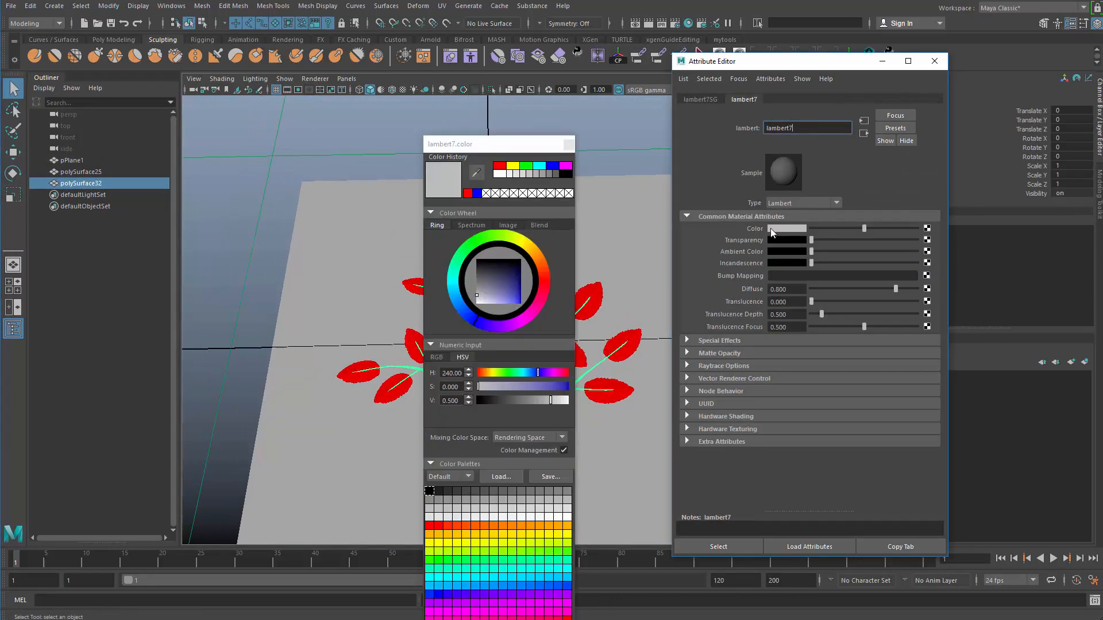
left_click(552, 167)
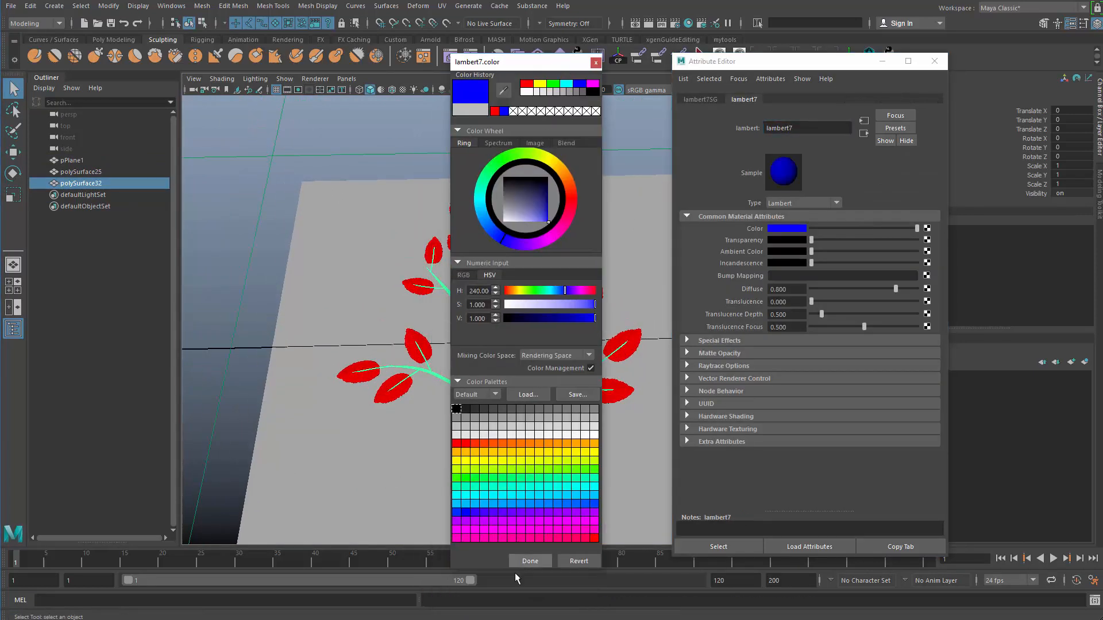
left_click(370, 304)
right_click_drag(370, 305, 437, 309, "alt")
left_click_drag(437, 309, 425, 322, "alt")
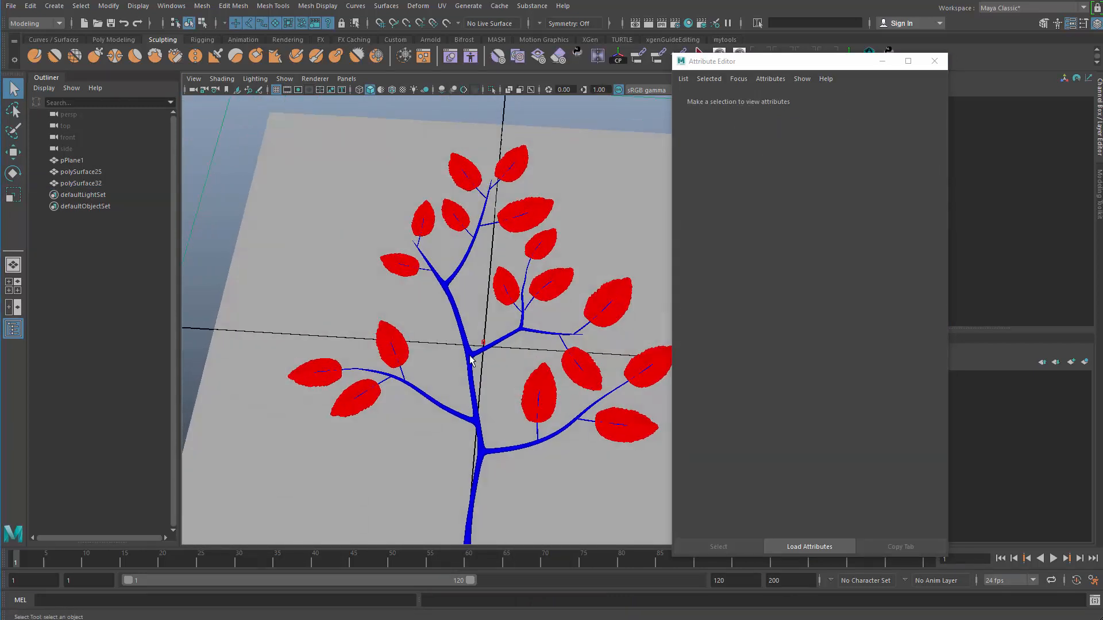
Step: Separate the red leaf mesh and the blue branch mesh into individual pieces and select a few of them
left_click(464, 317)
left_click(550, 293, "shift")
right_click_drag(550, 293, 559, 484, "shift")
left_click_drag(484, 337, 482, 307, "alt")
left_click(425, 226)
right_click_drag(482, 308, 519, 365, "alt")
left_click_drag(520, 360, 385, 299, "alt")
left_click(500, 310)
right_click_drag(384, 299, 426, 309, "alt")
left_click(418, 310)
left_click_drag(479, 257, 437, 315, "alt")
scroll(438, 314, "down", 5)
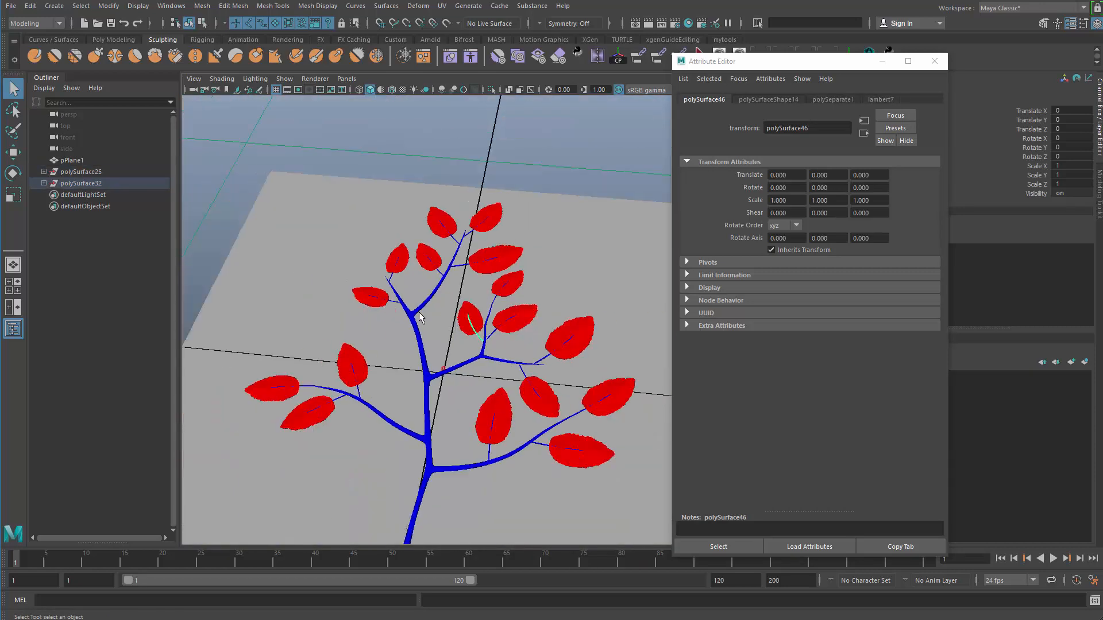
Step: Inspect the separated leaves, stems and branches up close over the plane
left_click(544, 135)
left_click_drag(544, 135, 287, 298, "alt")
scroll(522, 264, "up", 4)
scroll(522, 264, "up", 3)
scroll(500, 313, "up", 5)
scroll(503, 208, "down", 3)
left_click(448, 428)
scroll(448, 428, "down", 4)
Step: Combine the red leaf group and the blue branch group into one foliage mesh
left_click(113, 182)
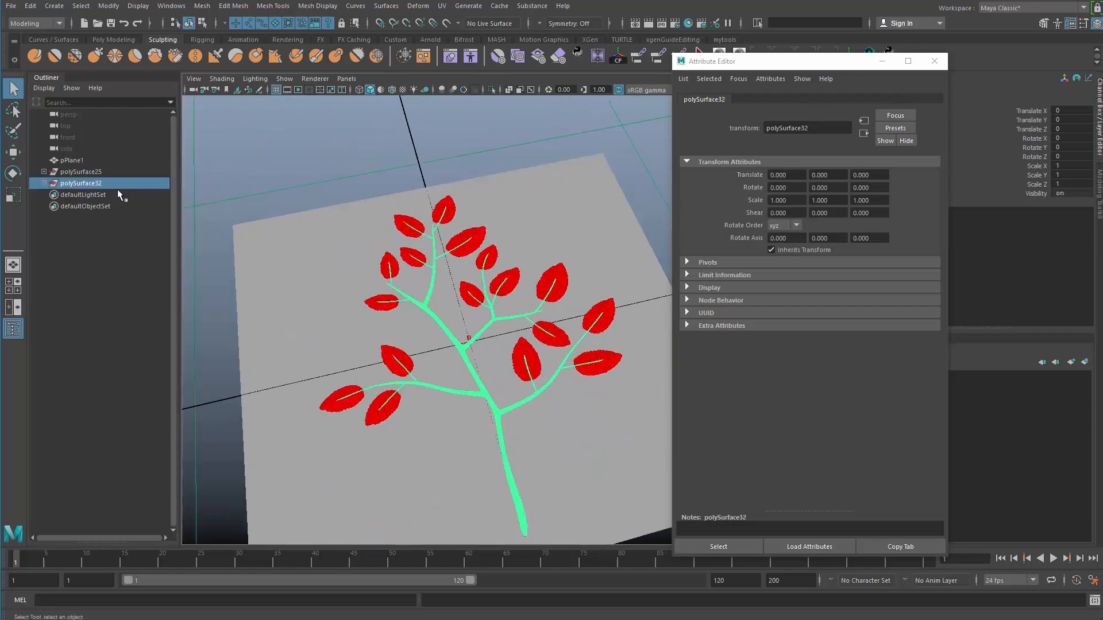
left_click(378, 308, "shift")
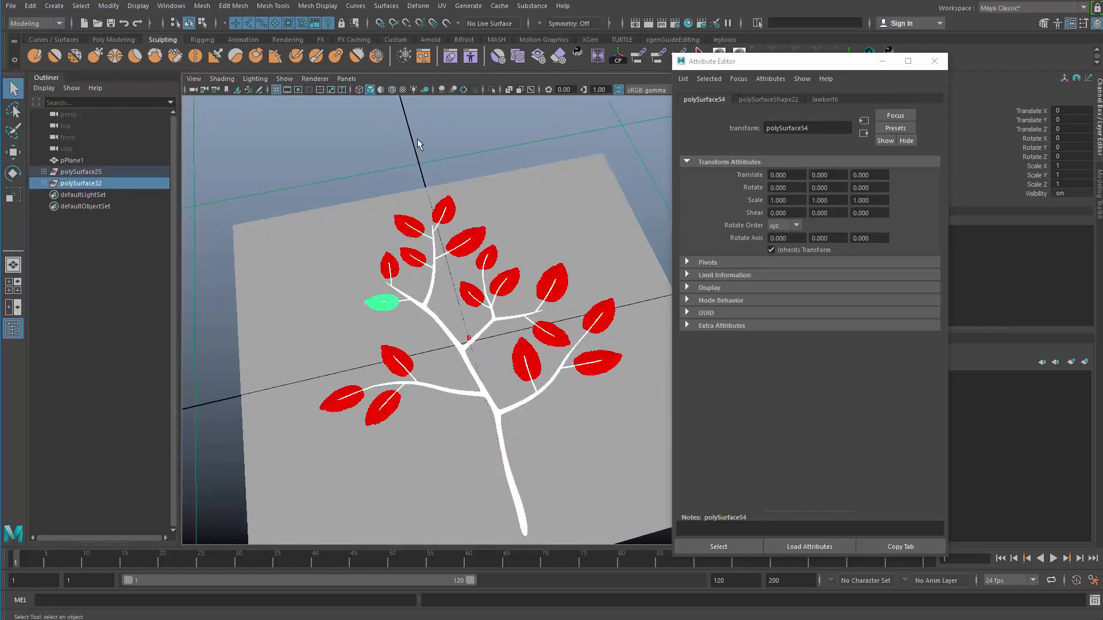
key("ctrl+z")
left_click_drag(101, 173, 101, 183)
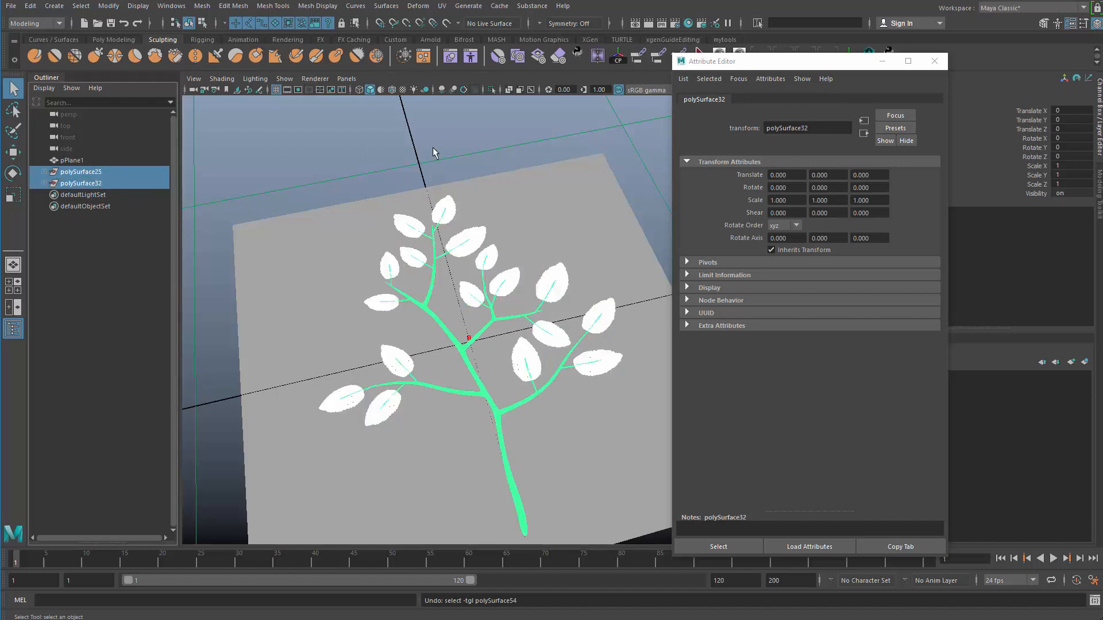
right_click_drag(431, 177, 444, 316)
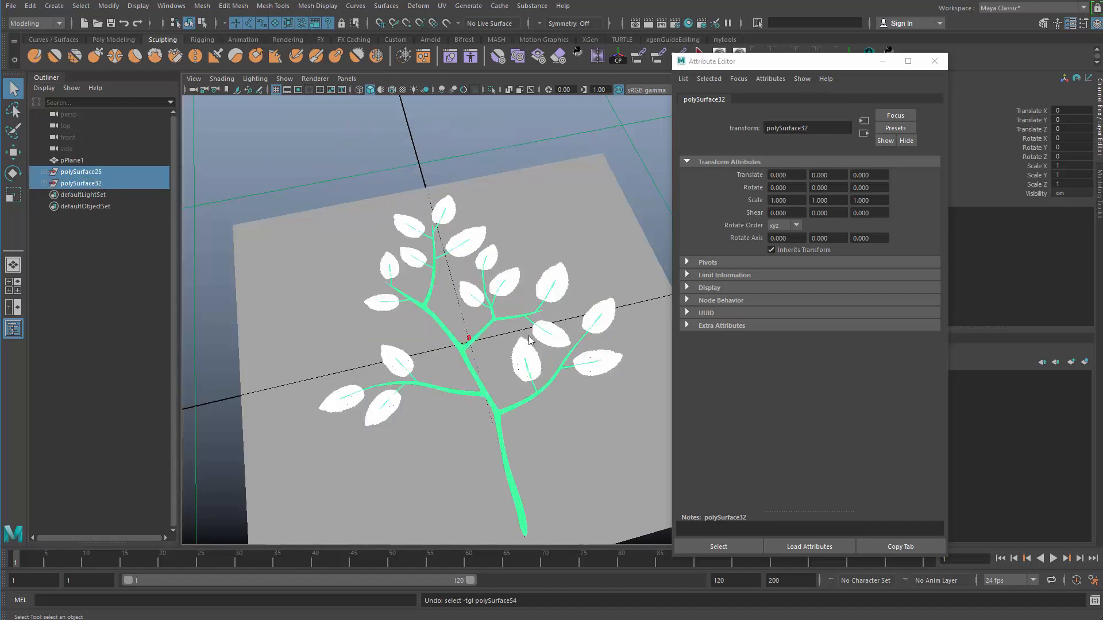
middle_click_drag(485, 323, 488, 301, "alt")
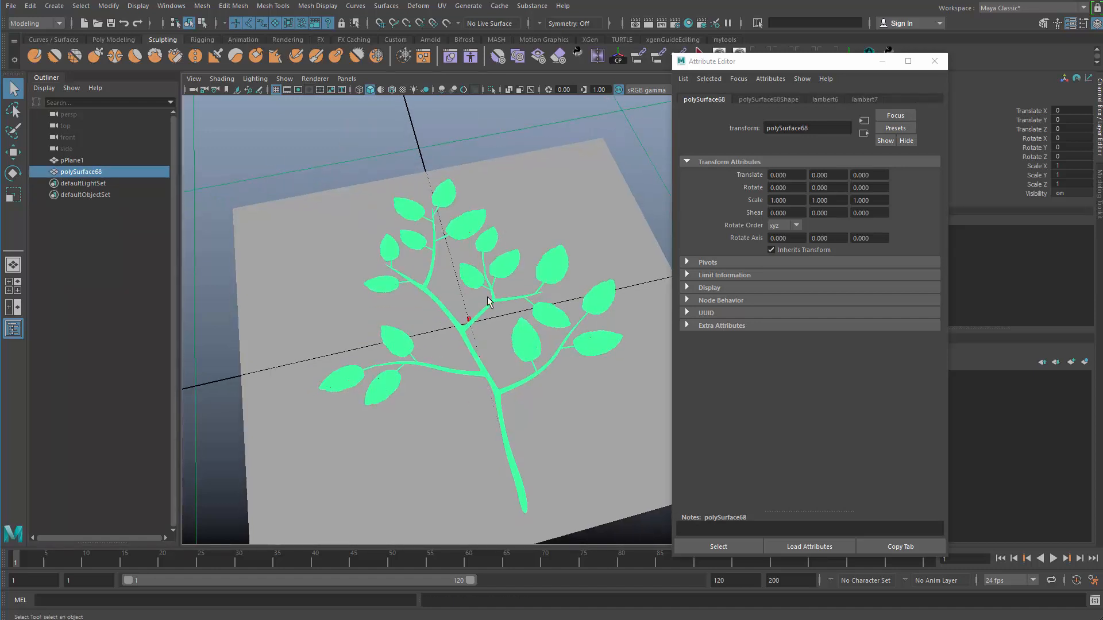
Step: Flip the combined foliage mesh over by rotating it 180 degrees about the Z axis
key("e")
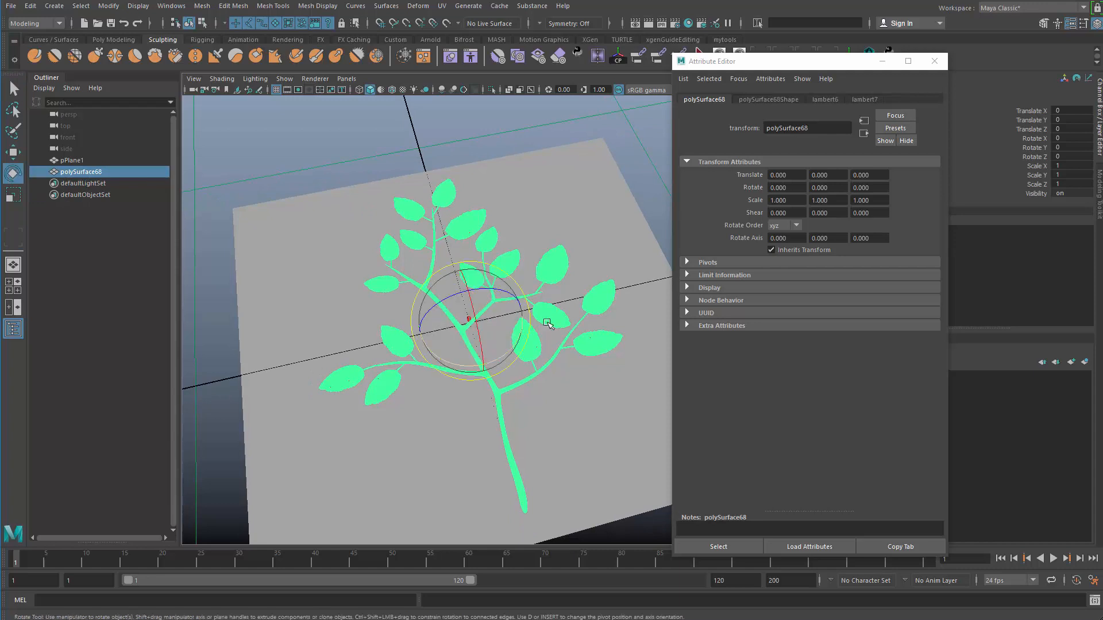
key("space")
left_click_drag(488, 362, 489, 339)
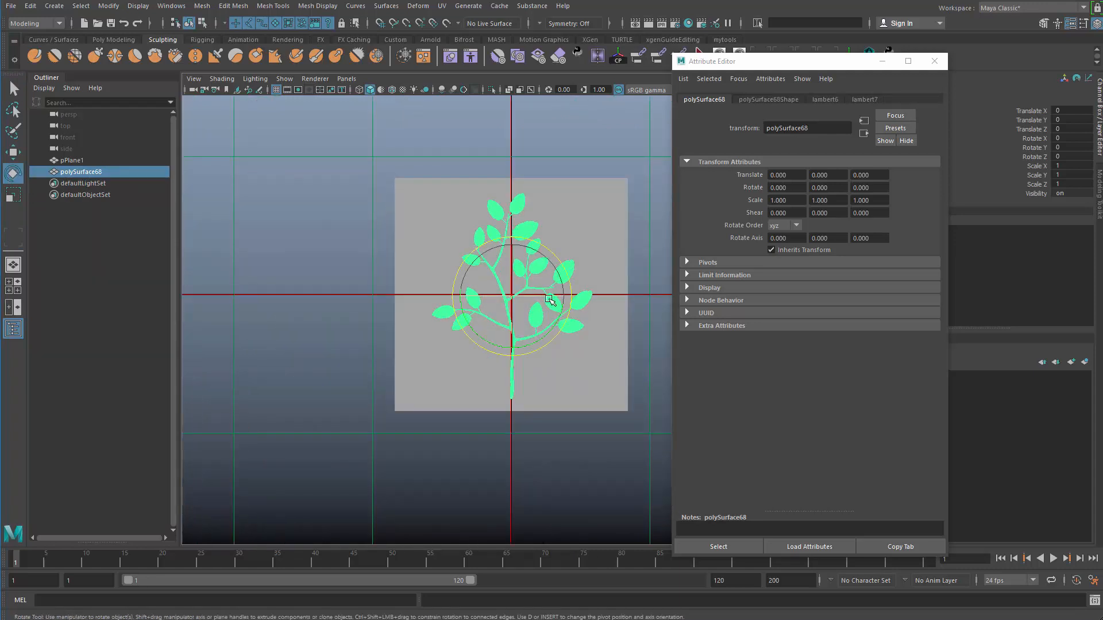
left_click_drag(545, 296, 402, 296)
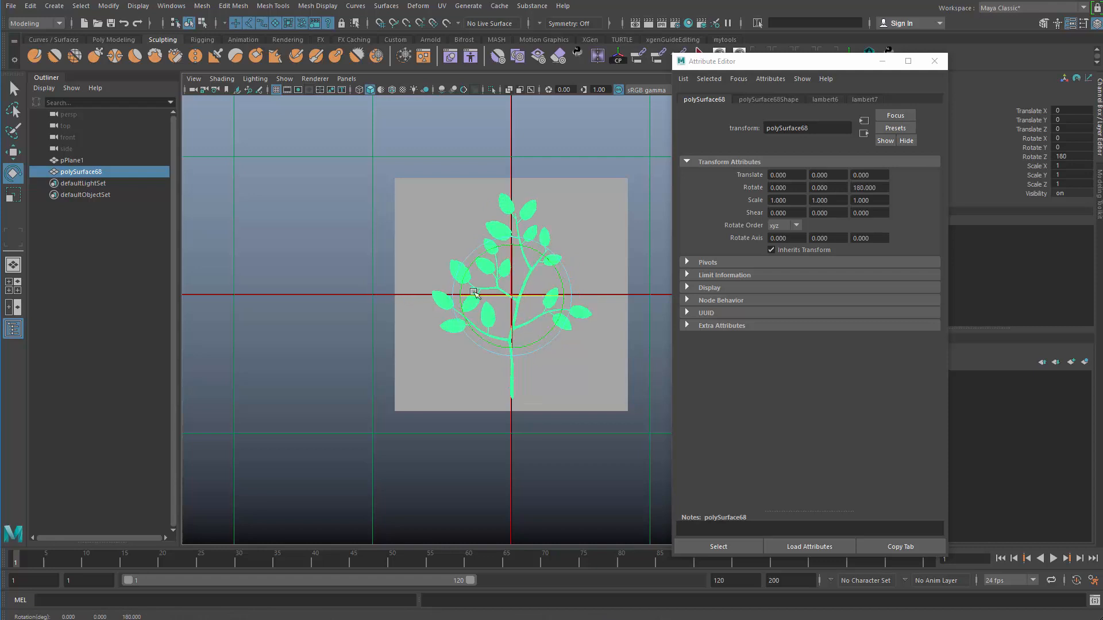
key("space")
left_click_drag(512, 293, 515, 259)
key("q")
Step: Inspect the flipped foliage mesh up close, checking the stems running over the red leaves
left_click_drag(490, 340, 471, 356, "alt")
left_click(381, 224)
right_click_drag(505, 367, 597, 373, "alt")
left_click_drag(517, 385, 437, 368, "alt")
right_click_drag(437, 367, 505, 322, "alt")
middle_click_drag(609, 207, 480, 363, "alt")
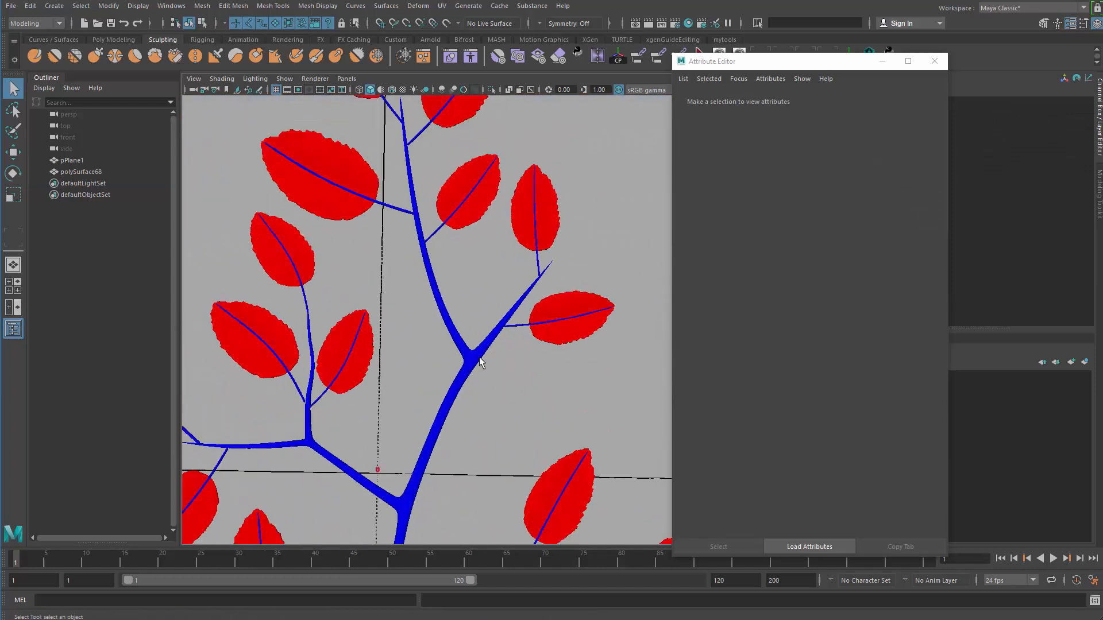
right_click_drag(480, 359, 471, 322, "alt")
left_click_drag(471, 322, 502, 308, "alt")
mouse_move(502, 307)
right_mouse_down("alt")
mouse_move(513, 330)
mouse_move(494, 327)
right_mouse_up("alt")
Step: Try to raise the foliage mesh vertically above the plane
left_click(510, 339)
key("w")
left_click_drag(529, 325, 525, 178, "alt")
key("ctrl+z")
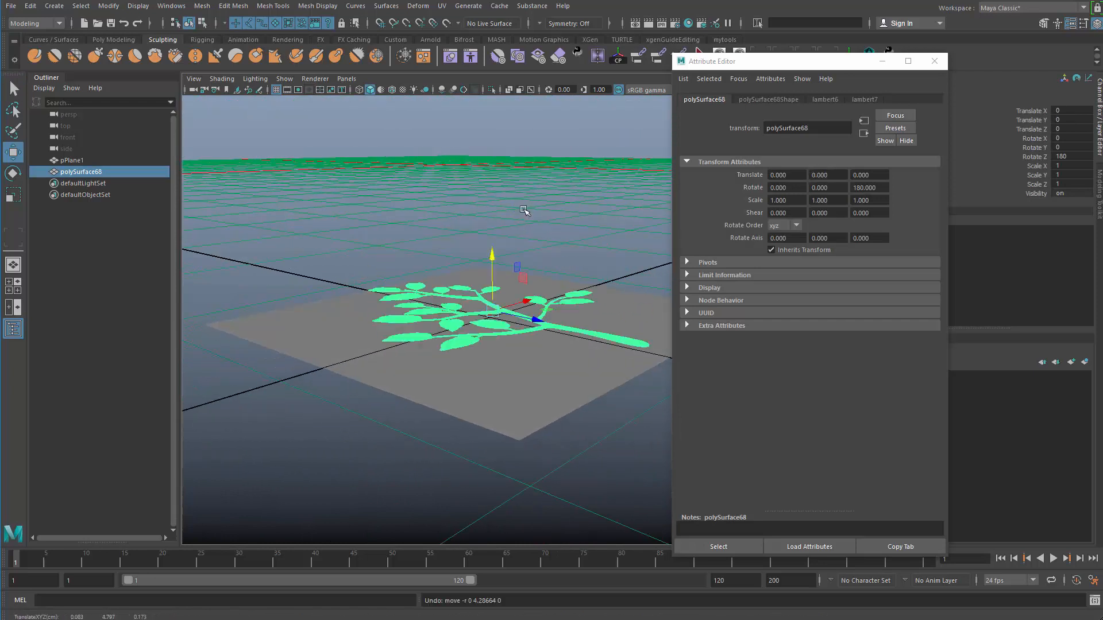
left_click_drag(499, 235, 479, 253, "alt")
key("q")
Step: Export only the plane as an FBX named branch_low into the Foliage project folder
left_click(451, 451)
left_click_drag(451, 451, 496, 386, "alt")
right_click_drag(493, 384, 369, 330, "alt")
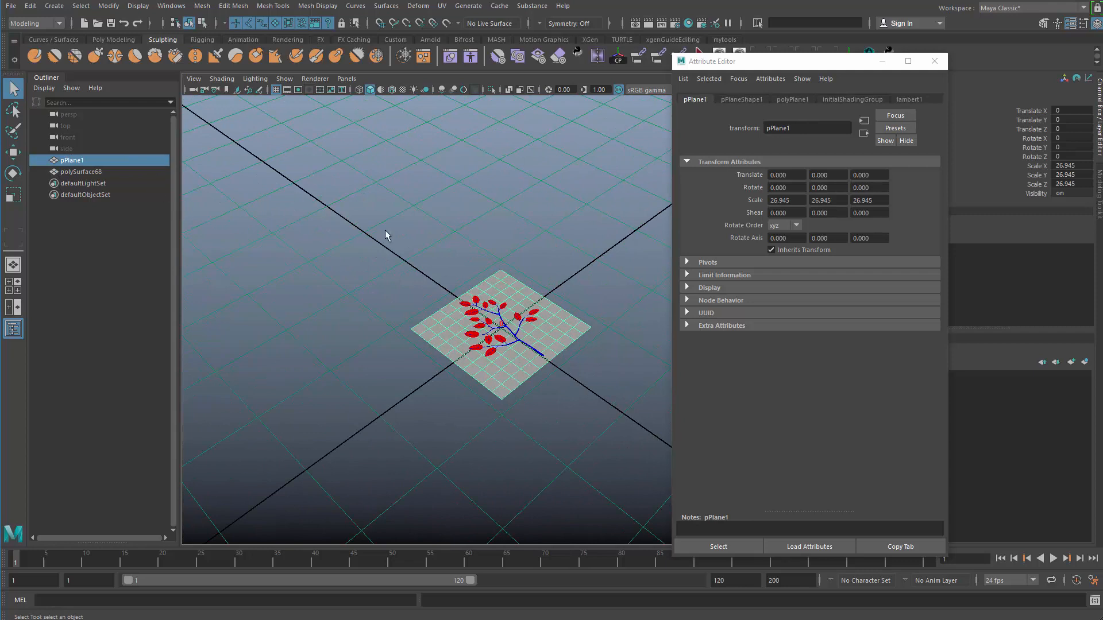
right_click_drag(367, 247, 437, 255, "alt")
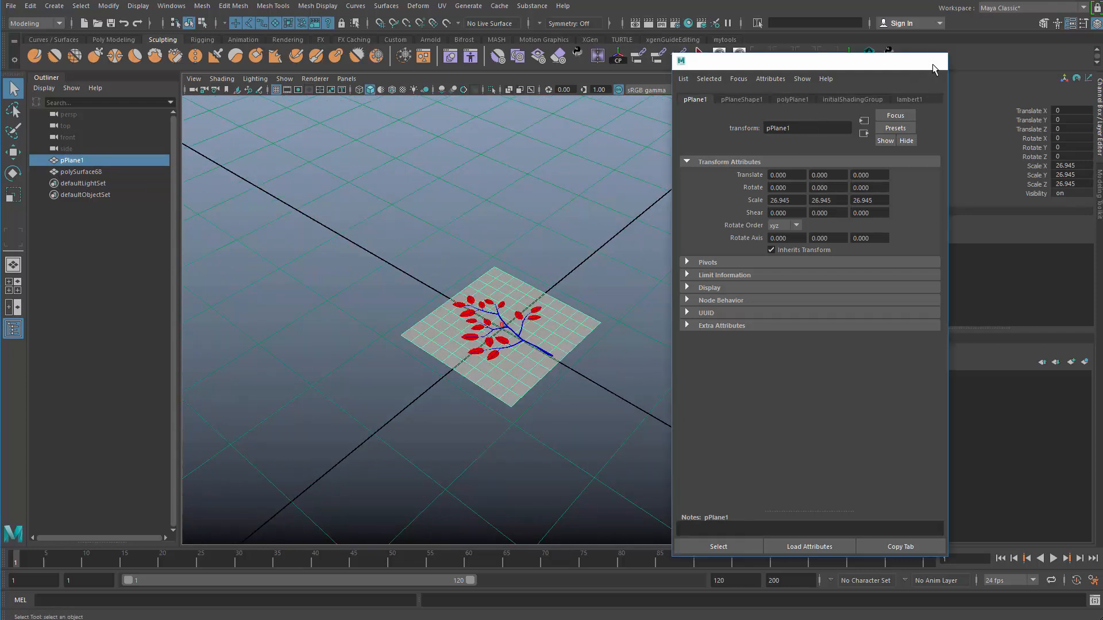
left_click(934, 61)
left_click(13, 7)
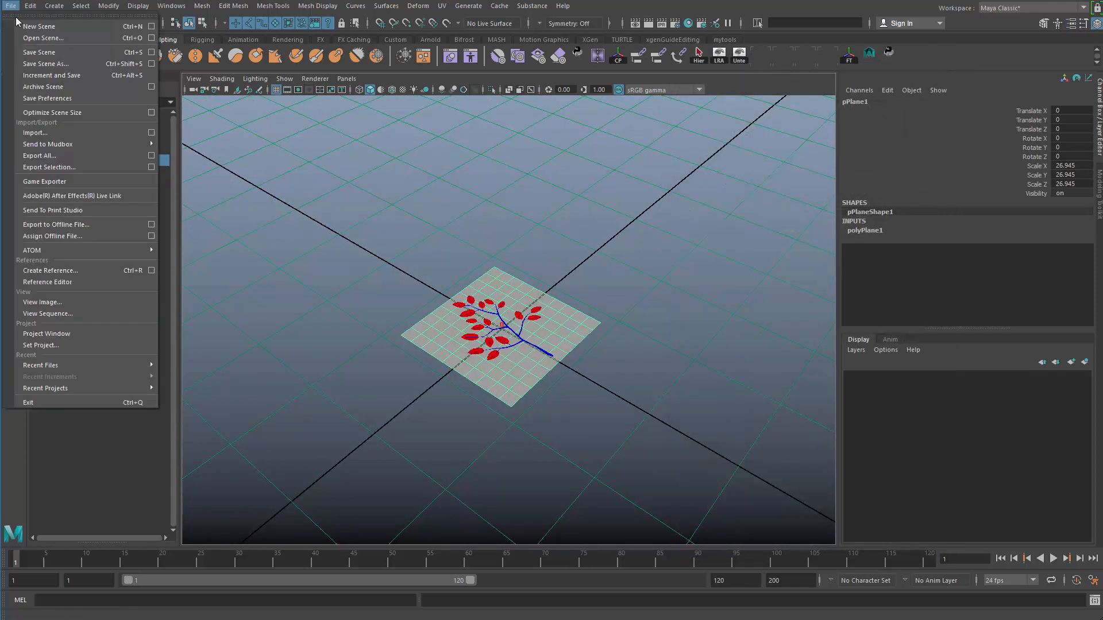
left_click(56, 168)
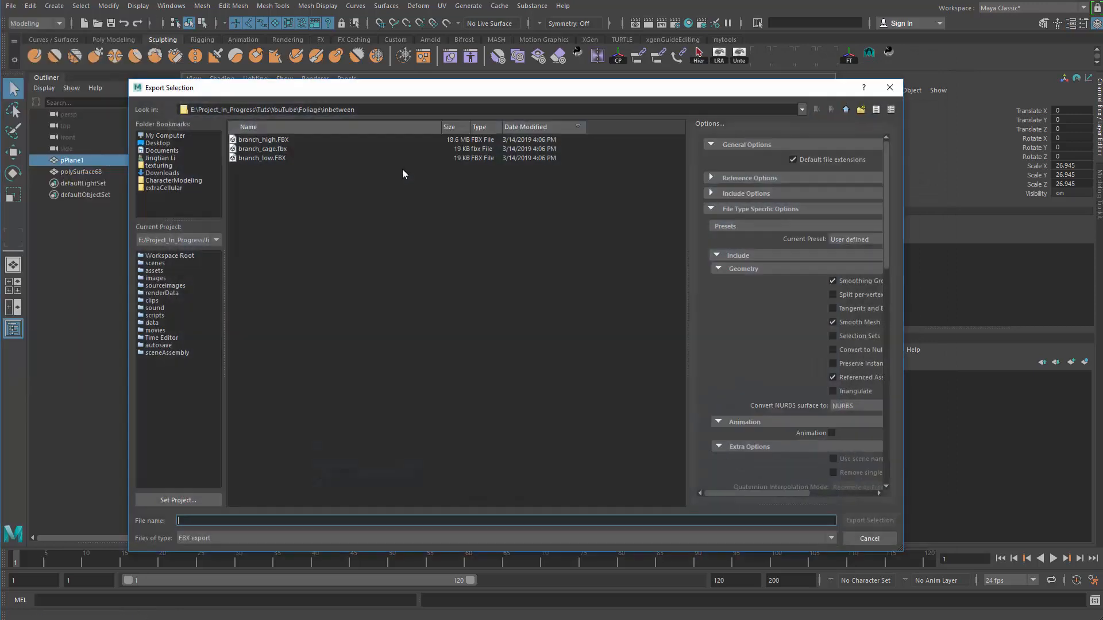
left_click_drag(360, 96, 366, 93)
left_click(851, 107)
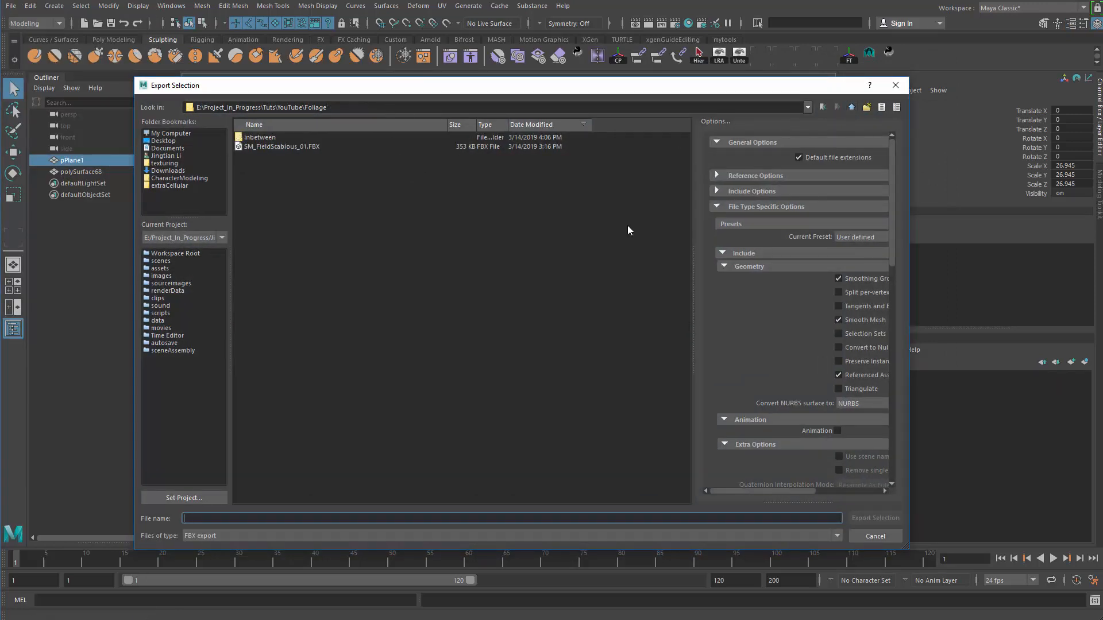
type("b")
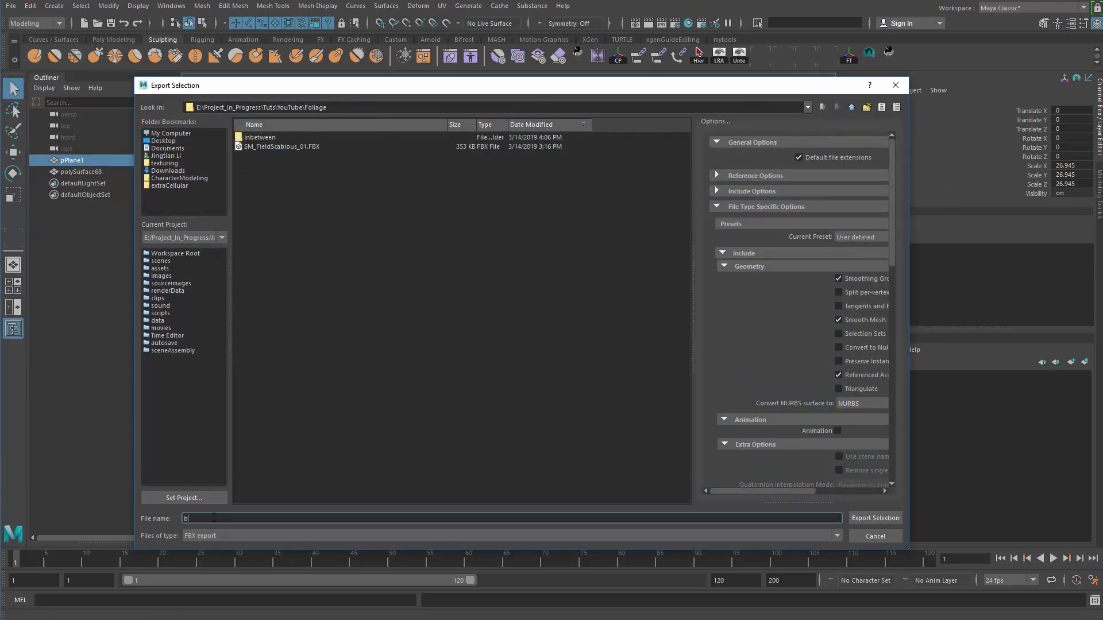
type("ranch_low")
key("Return")
Step: Export only the combined foliage mesh as an FBX named branch_high in the Foliage folder
left_click(520, 338)
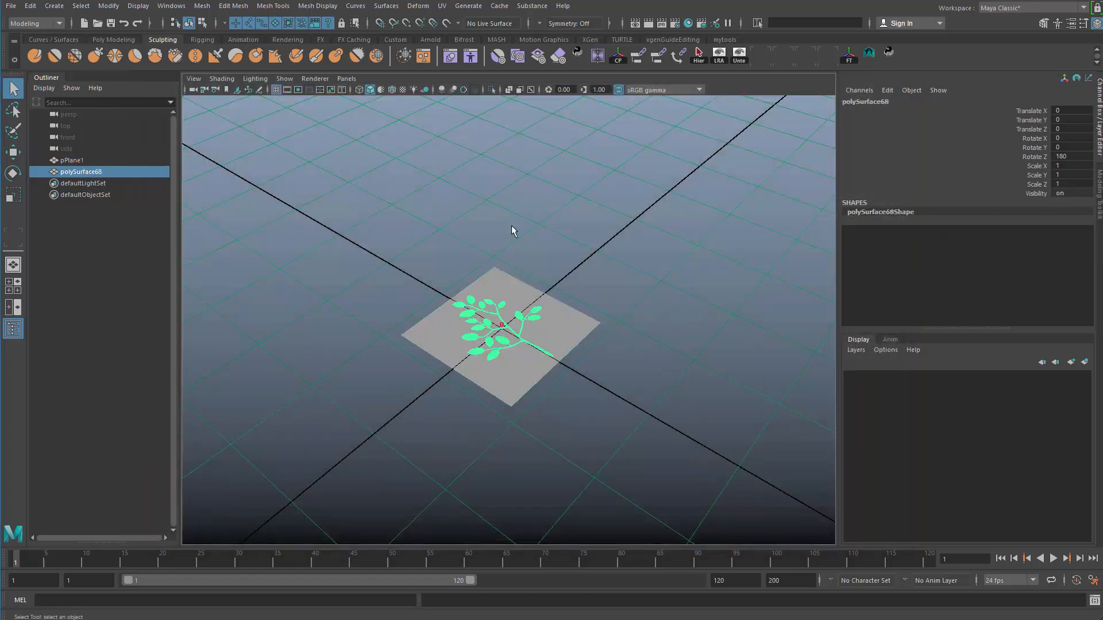
type("gb")
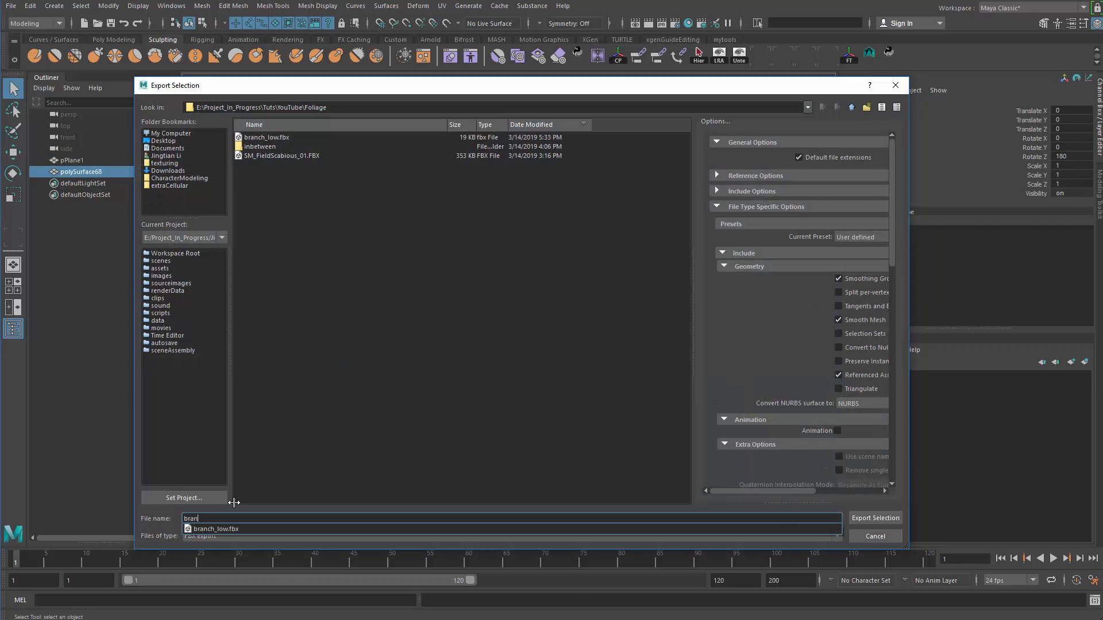
type("ranch_high")
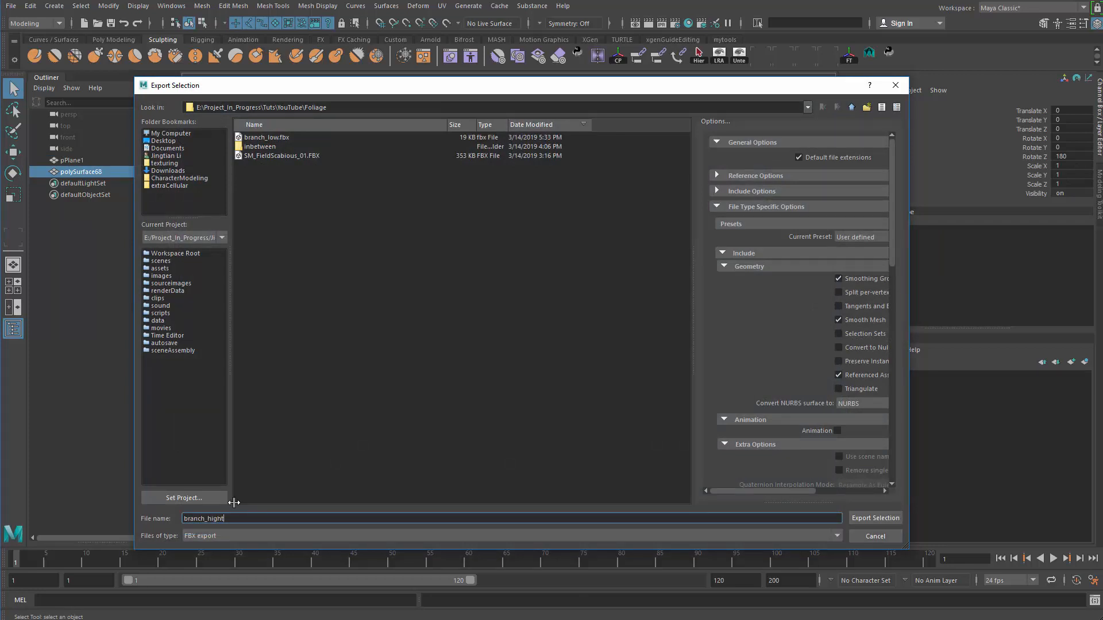
key("Return")
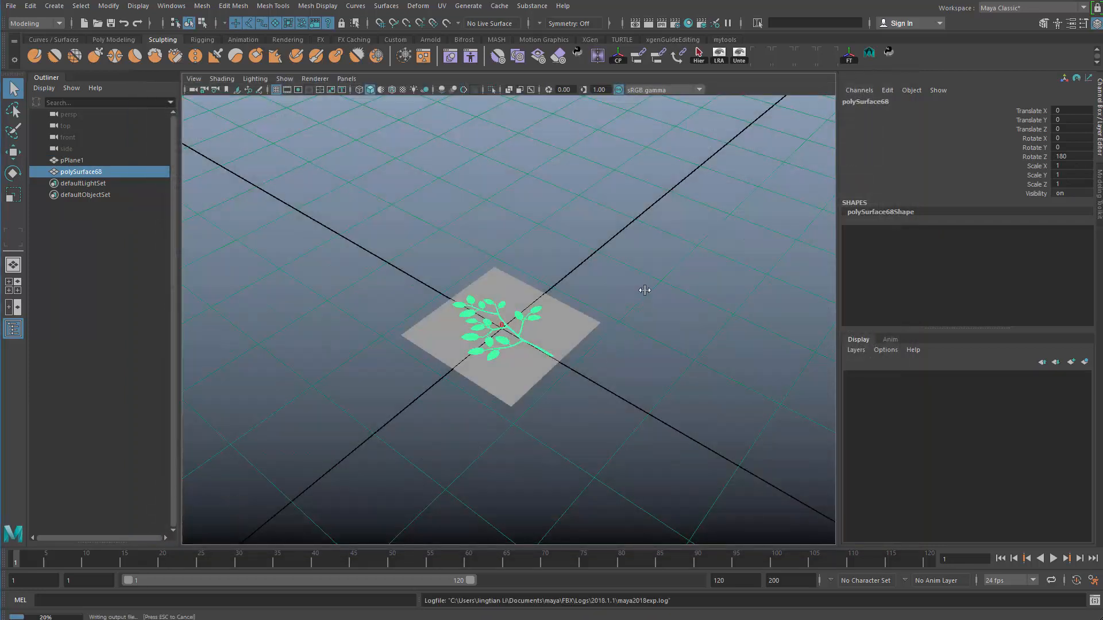
left_click(632, 270)
left_click_drag(586, 259, 423, 413)
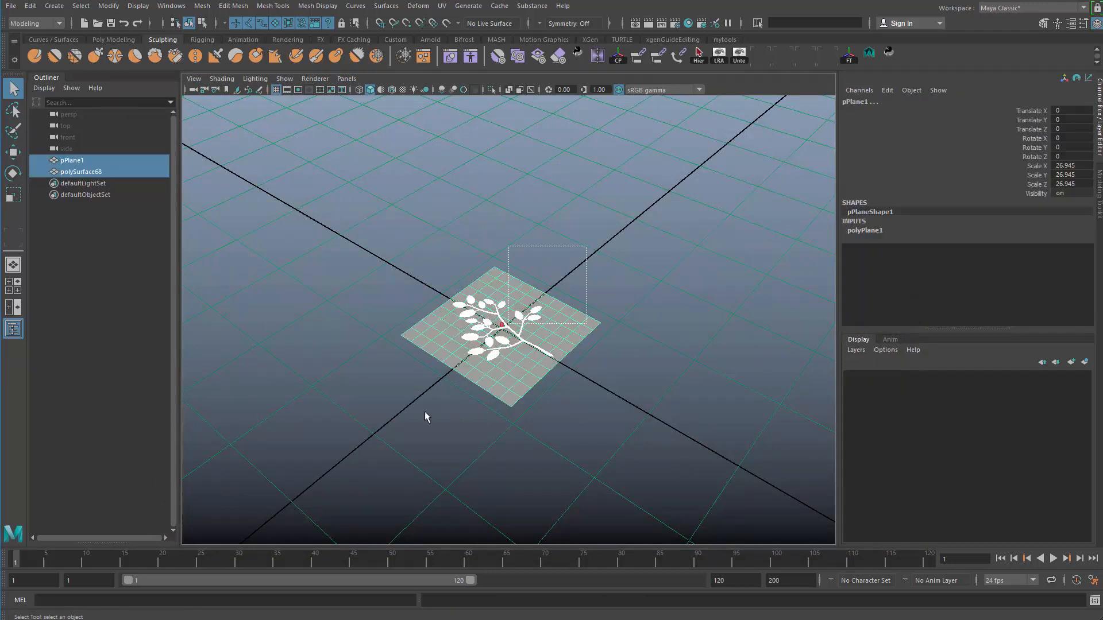
left_click(566, 239)
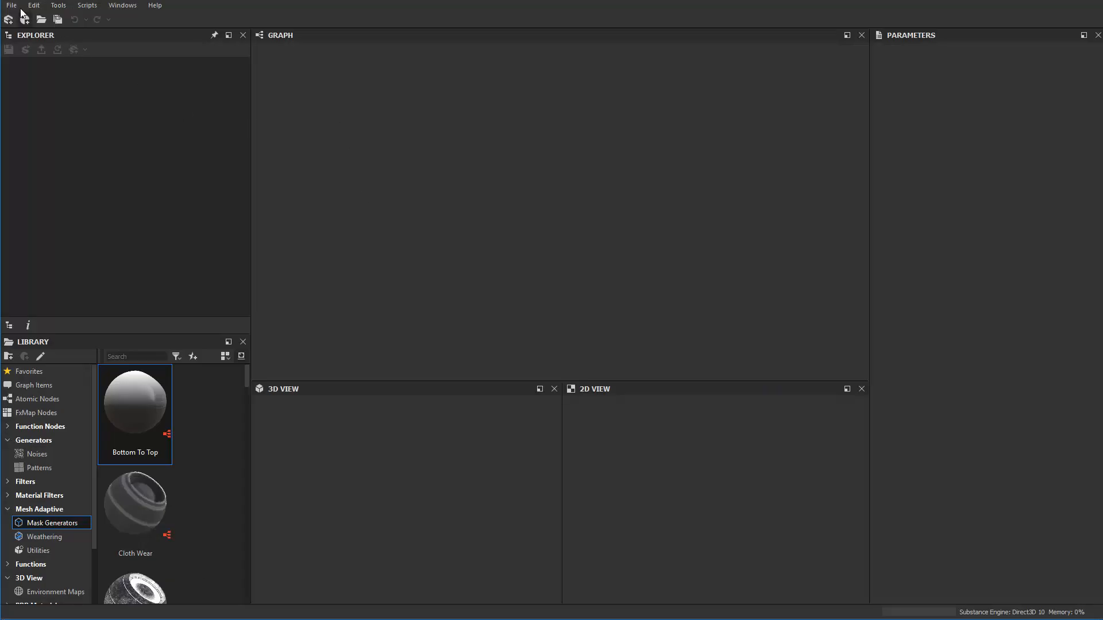
Step: In Substance Designer, create a new substance graph named Leaf from the Physically Based (Metallic/Roughness) template
left_click(12, 5)
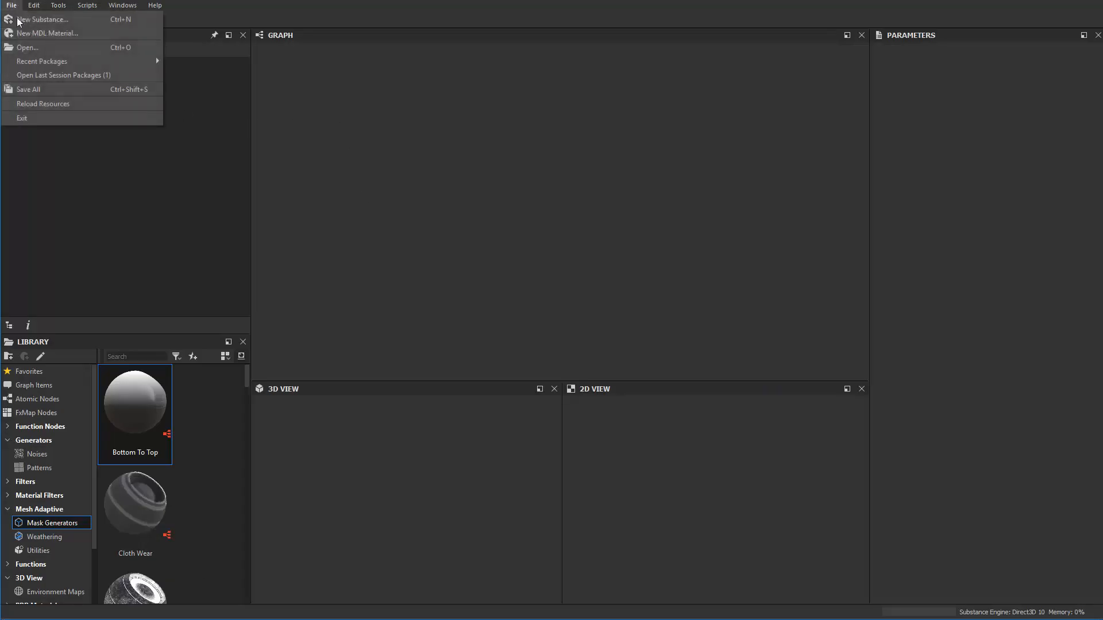
left_click(86, 18)
left_click_drag(499, 175, 385, 153)
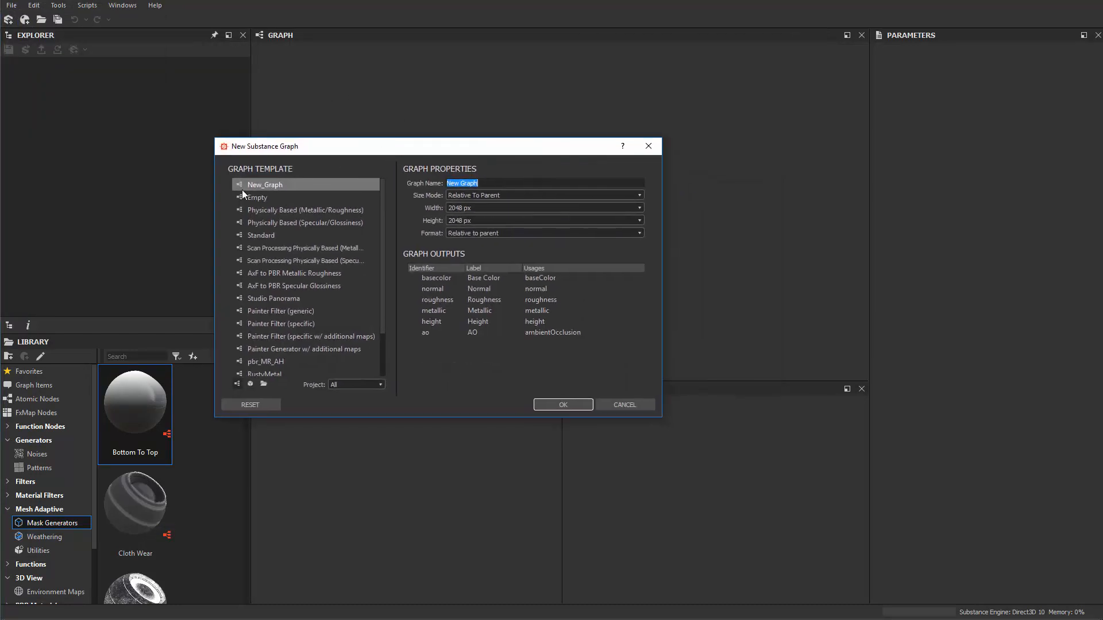
left_click(295, 211)
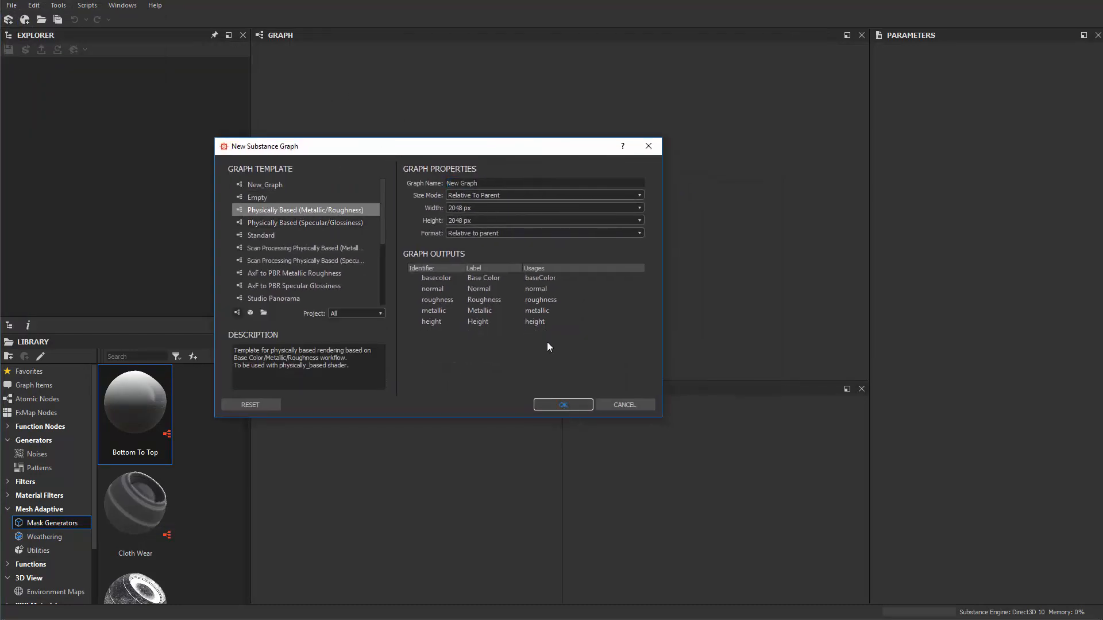
left_click_drag(481, 183, 269, 253)
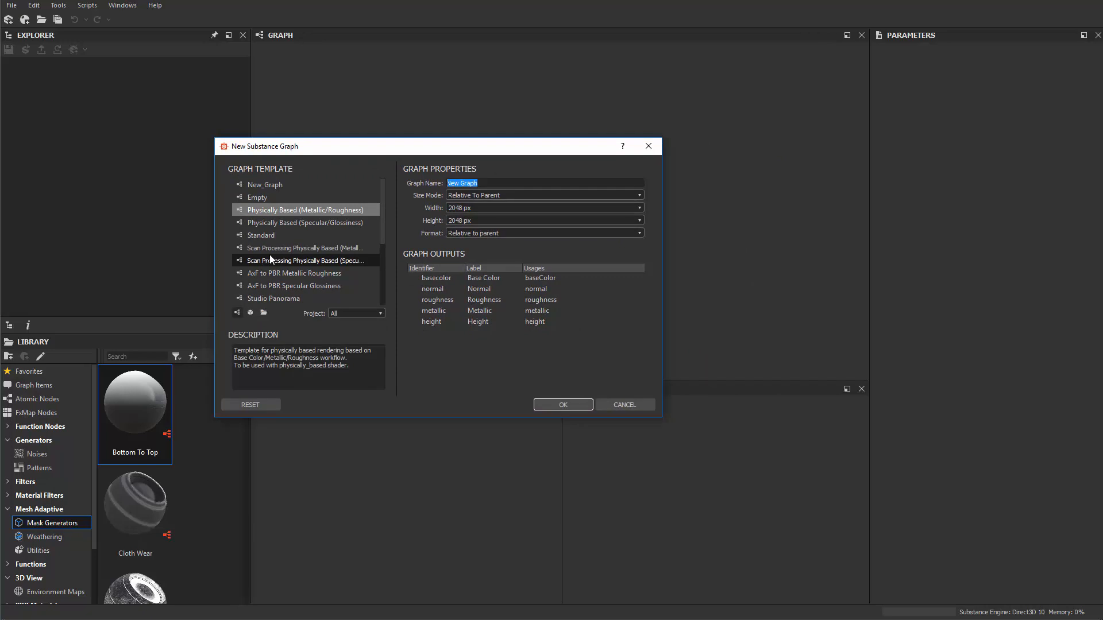
type("Leaf")
key("Return")
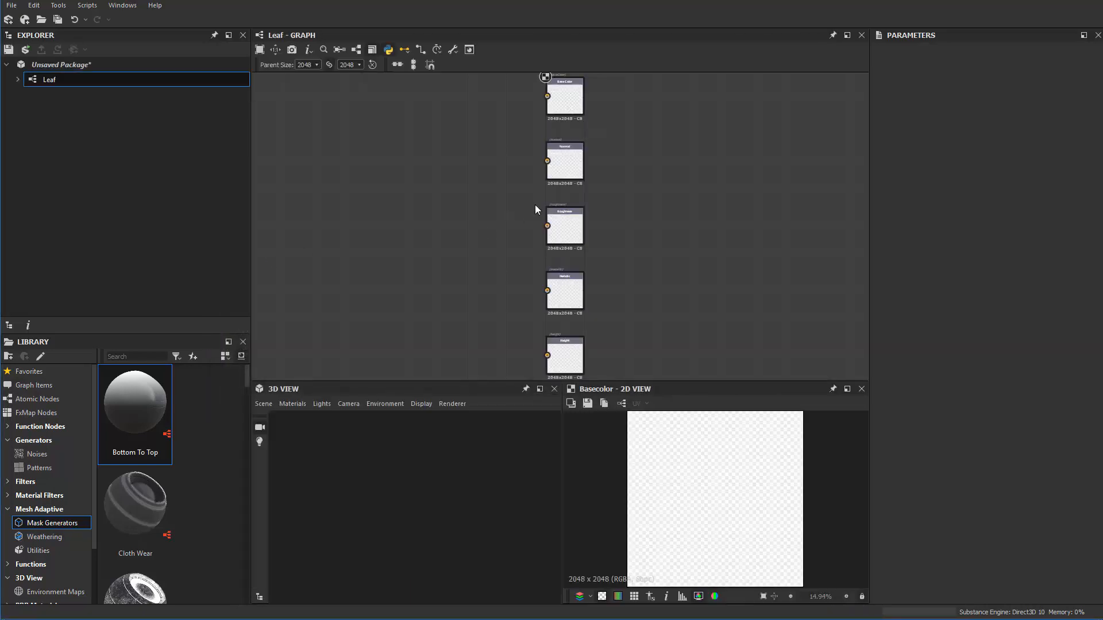
scroll(453, 209, "down", 2)
scroll(498, 202, "up", 1)
middle_click_drag(450, 210, 479, 186)
scroll(512, 212, "up", 1)
scroll(485, 197, "down", 1)
key("space")
left_click(425, 230)
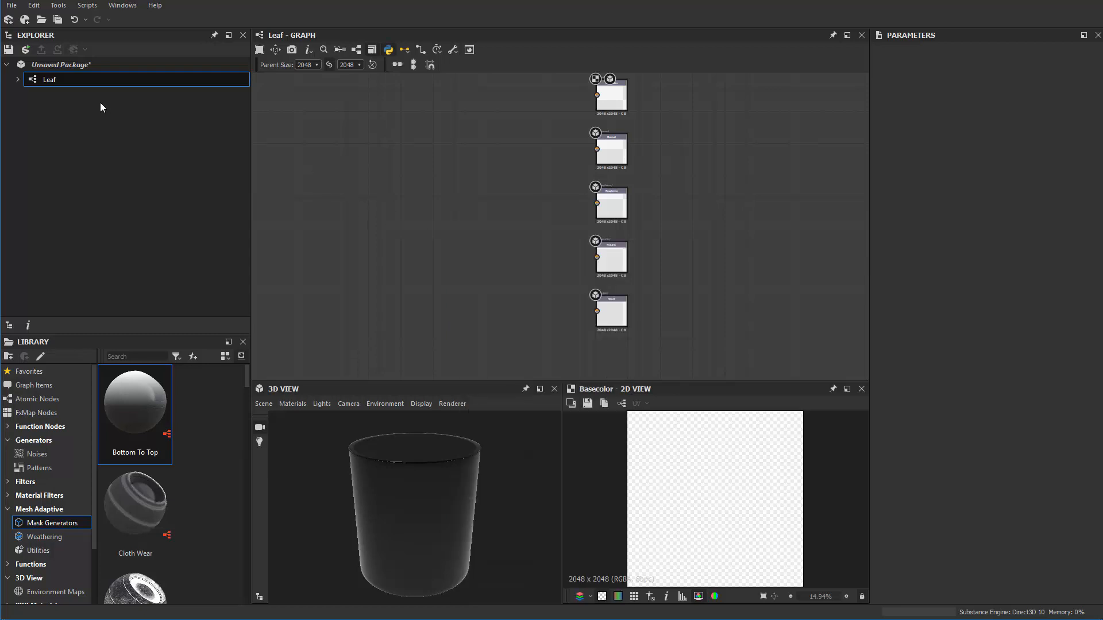
Step: Link the branch_low 3D mesh from the Foliage folder to the unsaved package, declining to use it as a UDIM mesh
right_click(54, 64)
mouse_move(117, 100)
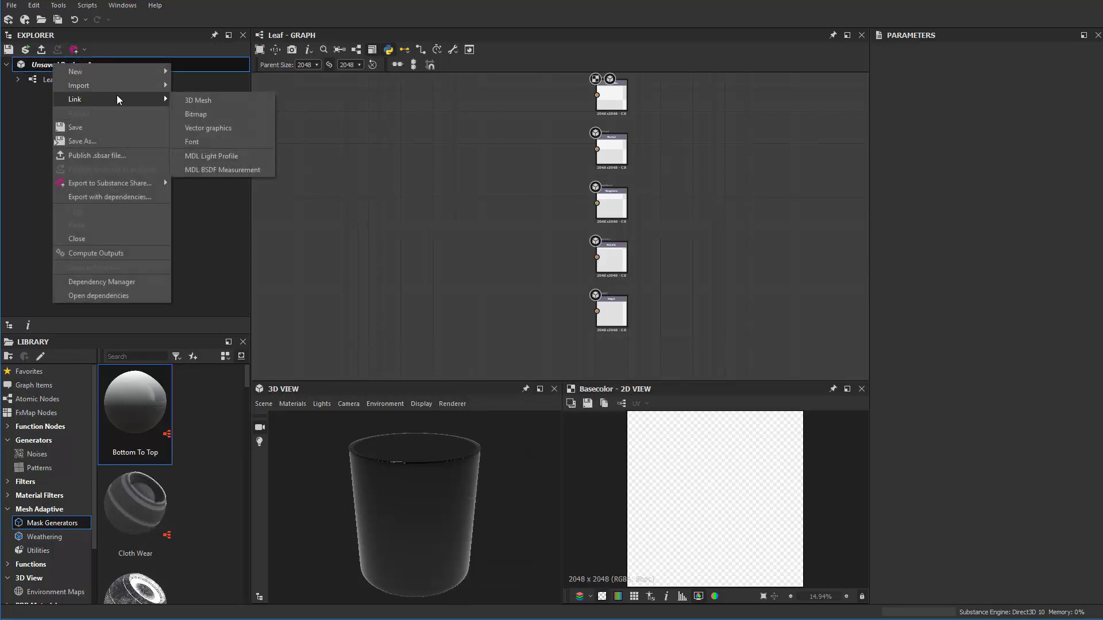
left_click(198, 100)
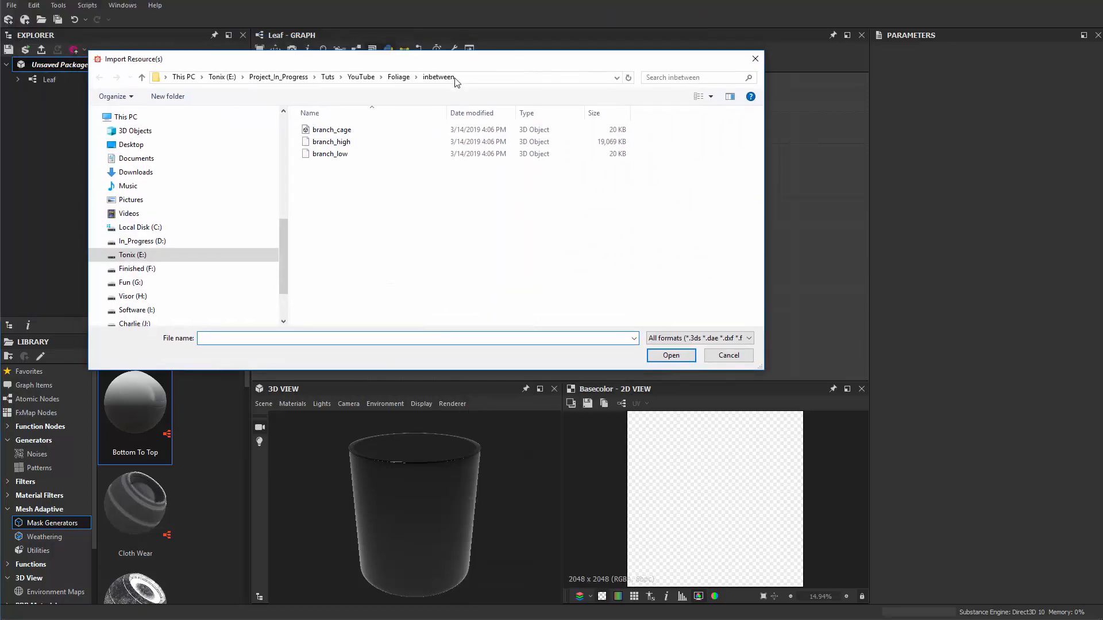
left_click(398, 77)
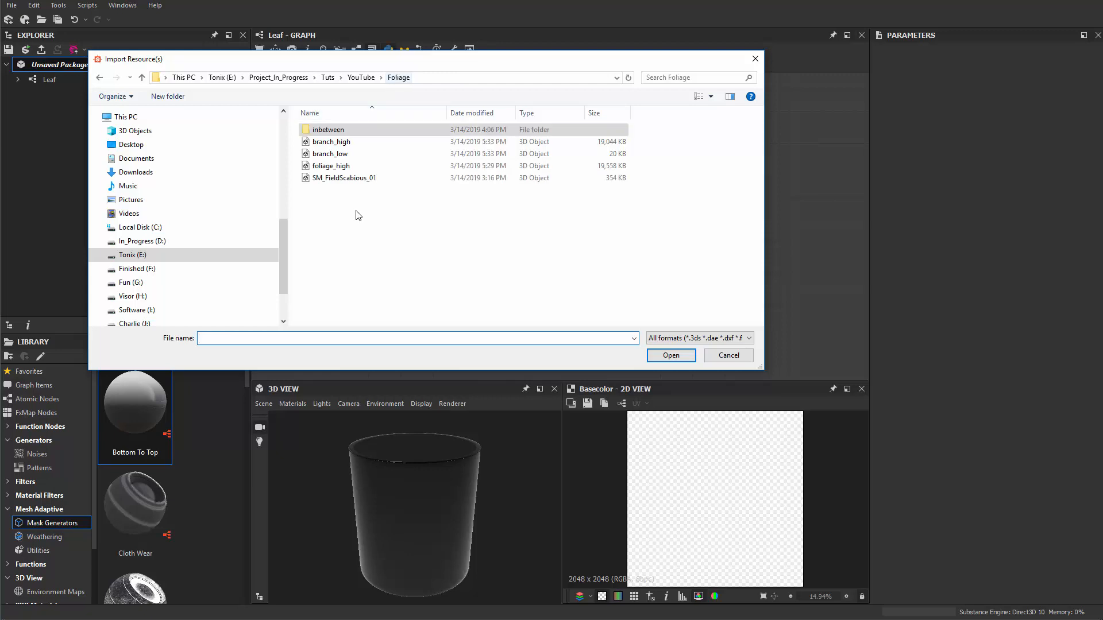
left_click(353, 155)
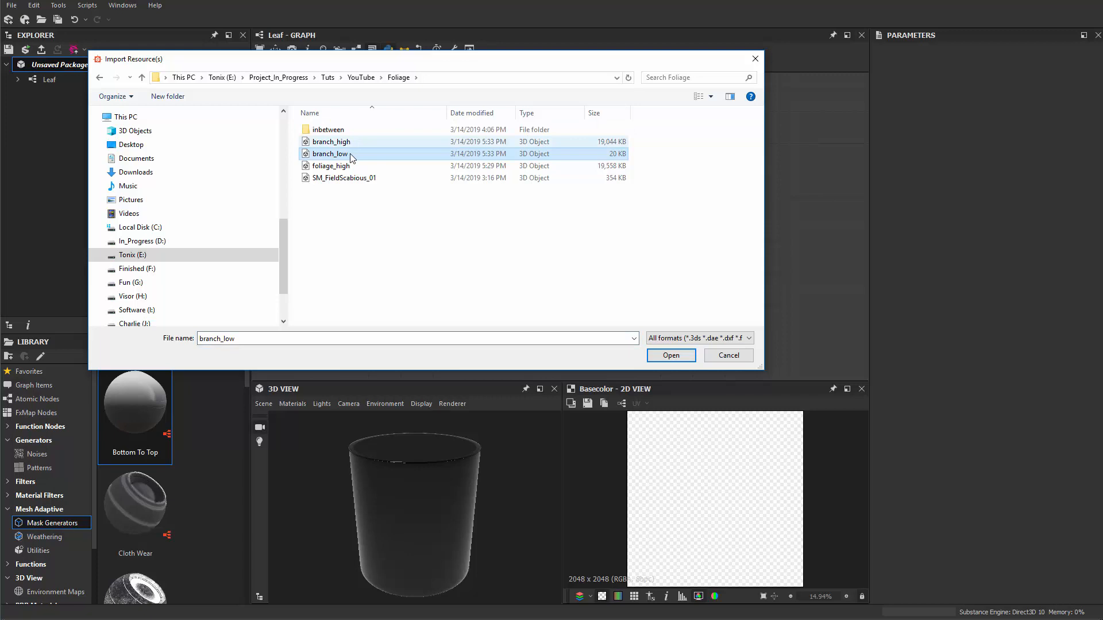
double_click(350, 154)
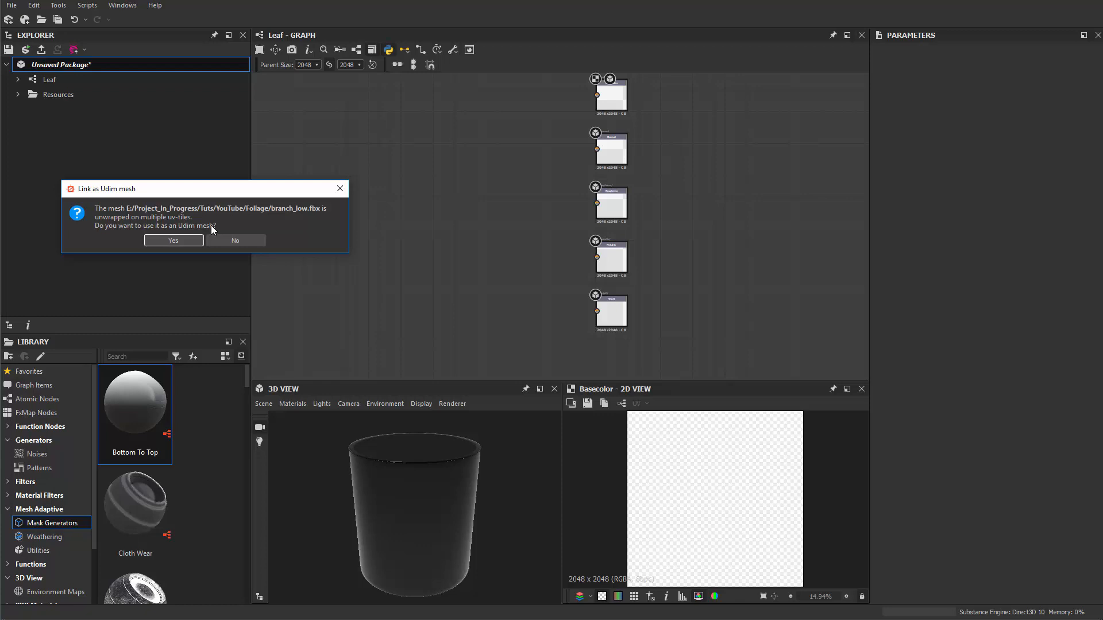
left_click(241, 244)
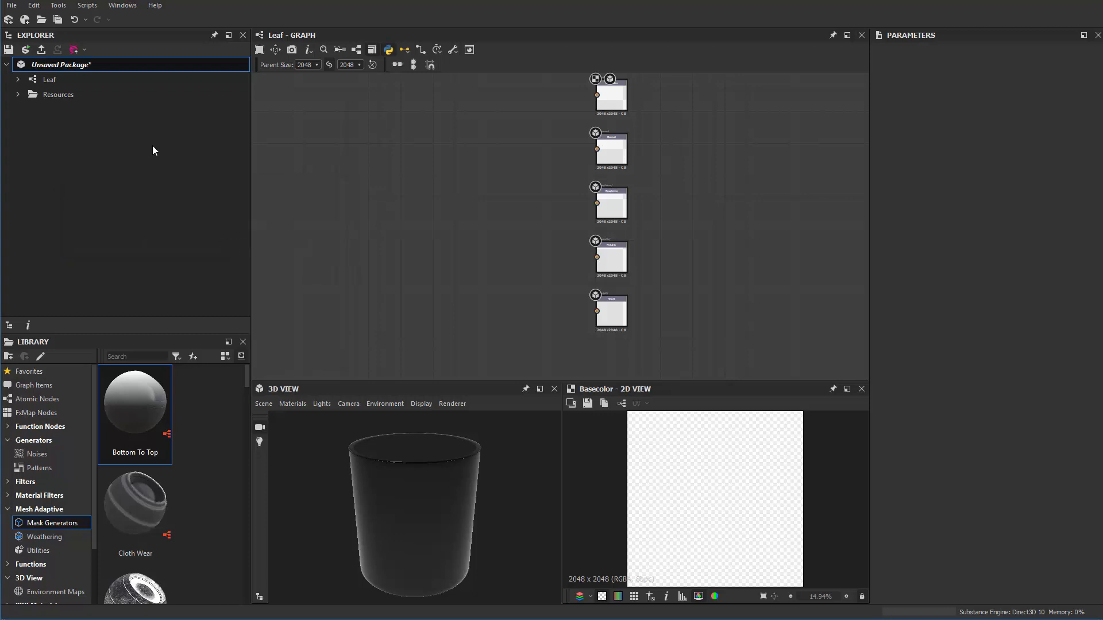
left_click(74, 83)
right_click(64, 81)
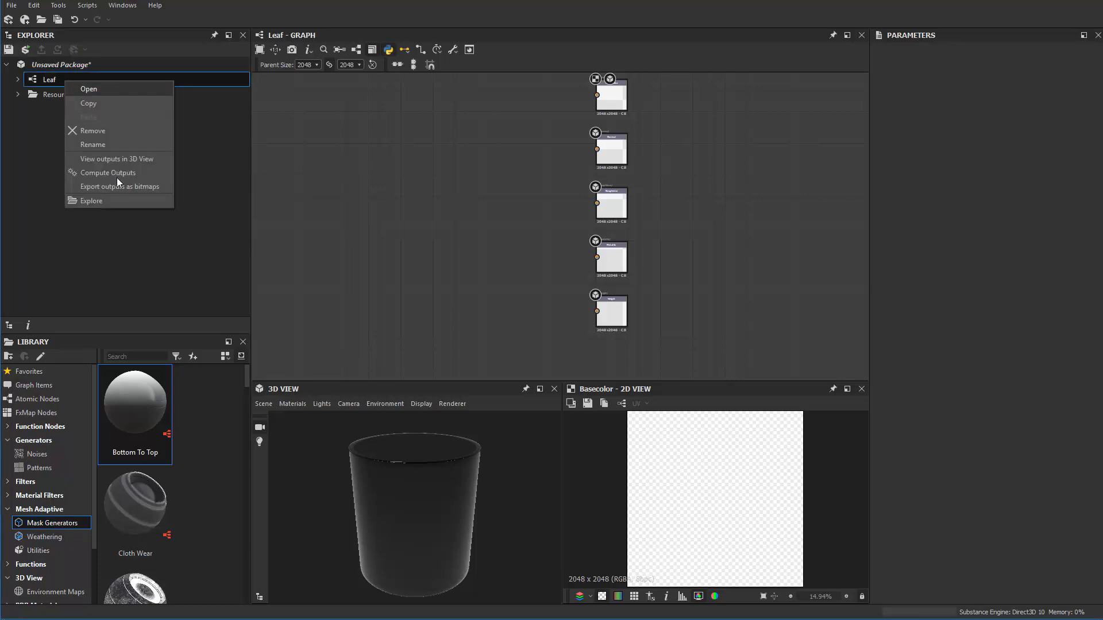
key("Escape")
Step: Open the model information baking setup for the branch_low mesh in the package's resources
left_click(24, 94)
left_click(18, 94)
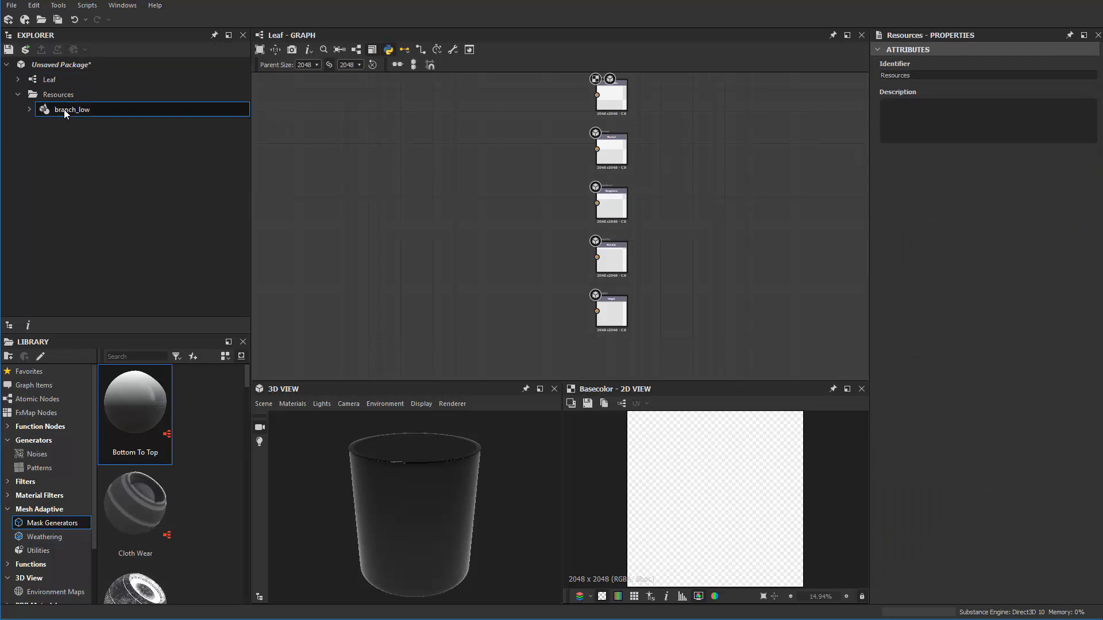
right_click(64, 110)
left_click(126, 216)
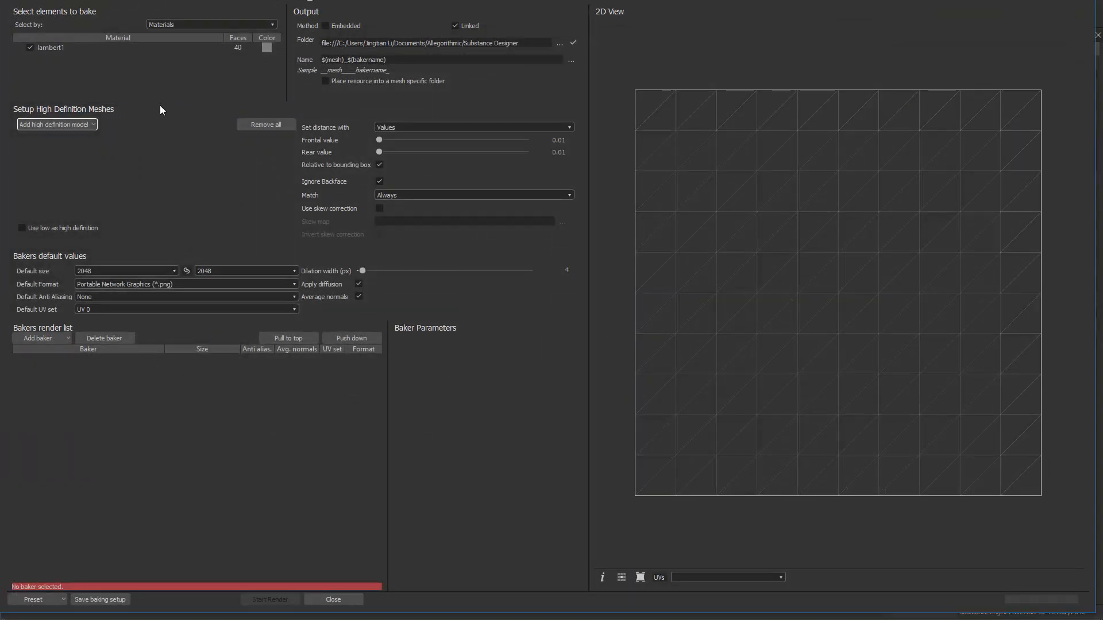
Step: Add branch_high from the Foliage folder as the high definition mesh for the bake
left_click(85, 126)
left_click(54, 140)
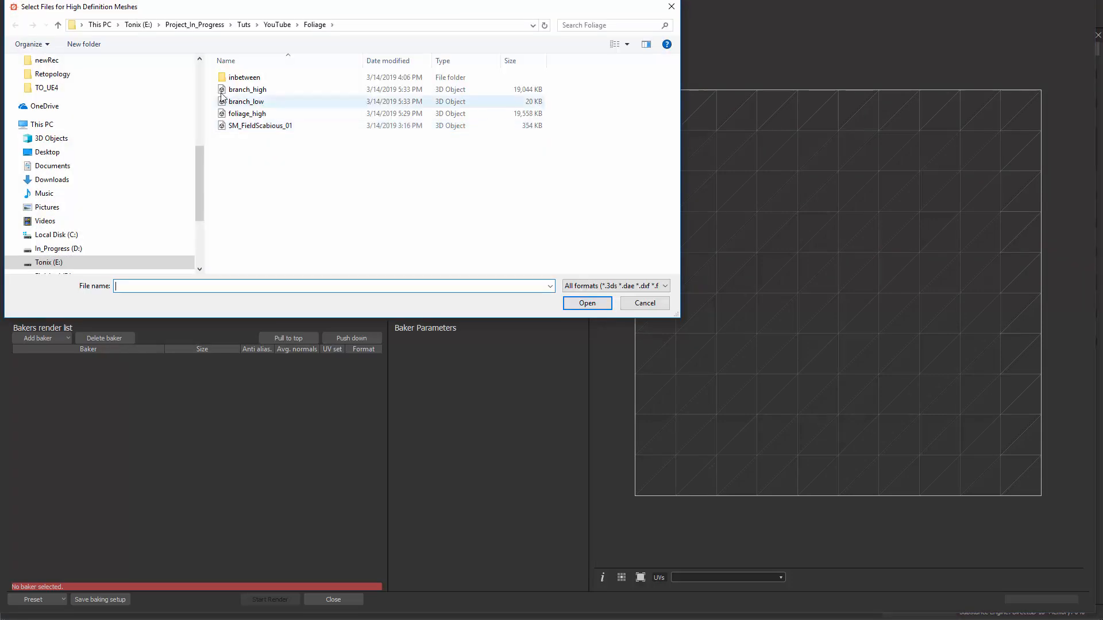
left_click(314, 25)
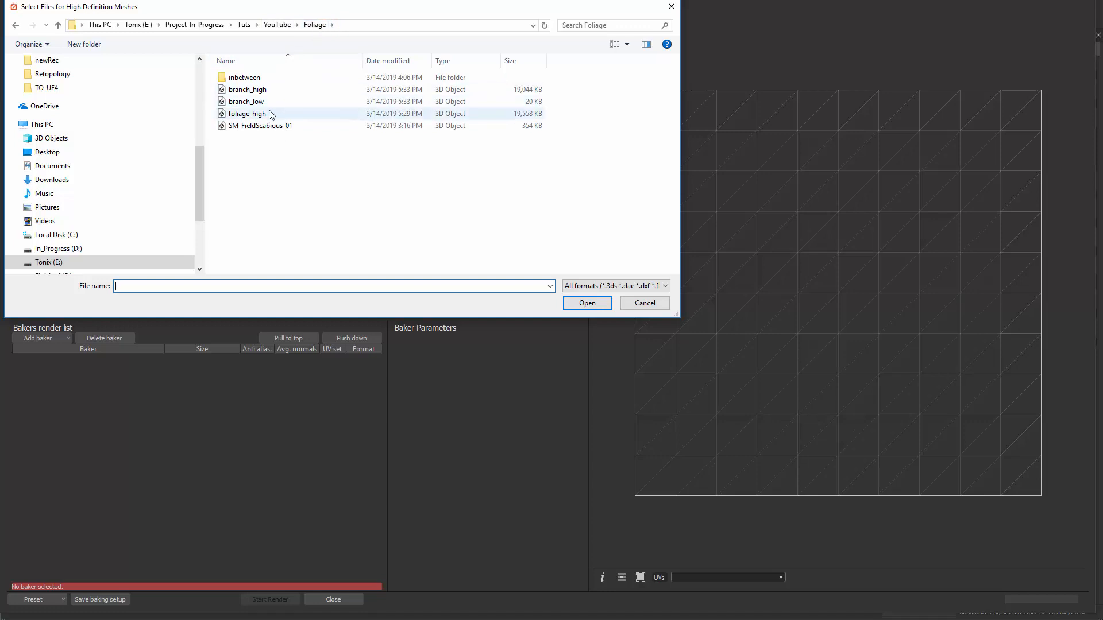
double_click(270, 90)
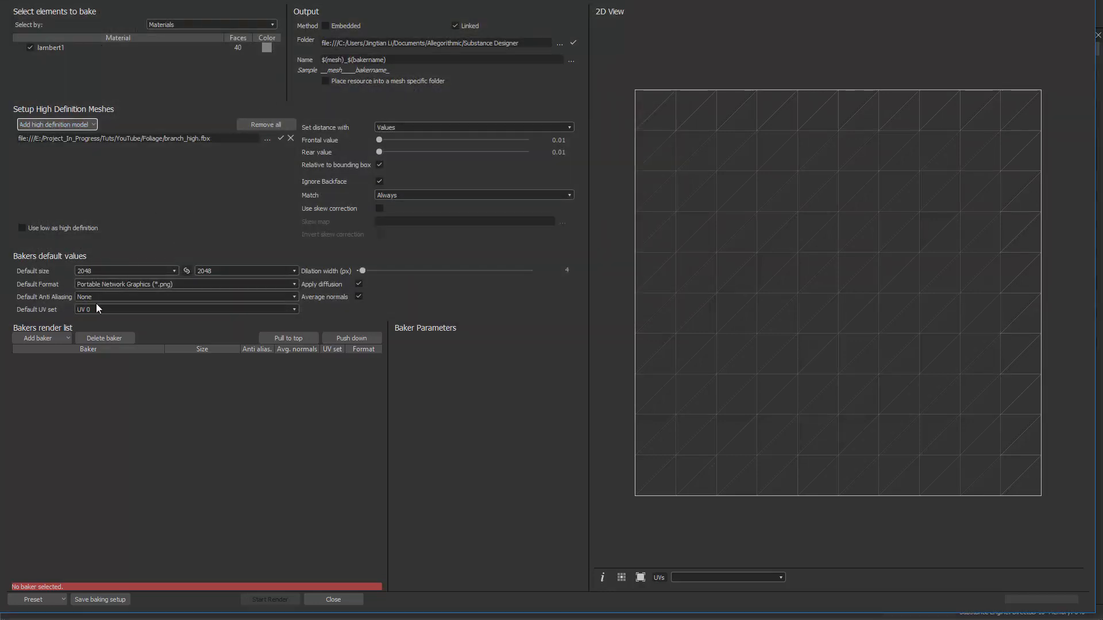
Step: Set the bakers' default anti-aliasing to Subsampling 4x4 and the frontal distance value to 0.5
left_click(161, 274)
left_click(161, 274)
left_click(114, 297)
left_click(115, 318)
left_click_drag(379, 140, 453, 146)
Step: Add a Normal Map from Mesh baker and a Color Map from Mesh baker to the render list
left_click(39, 338)
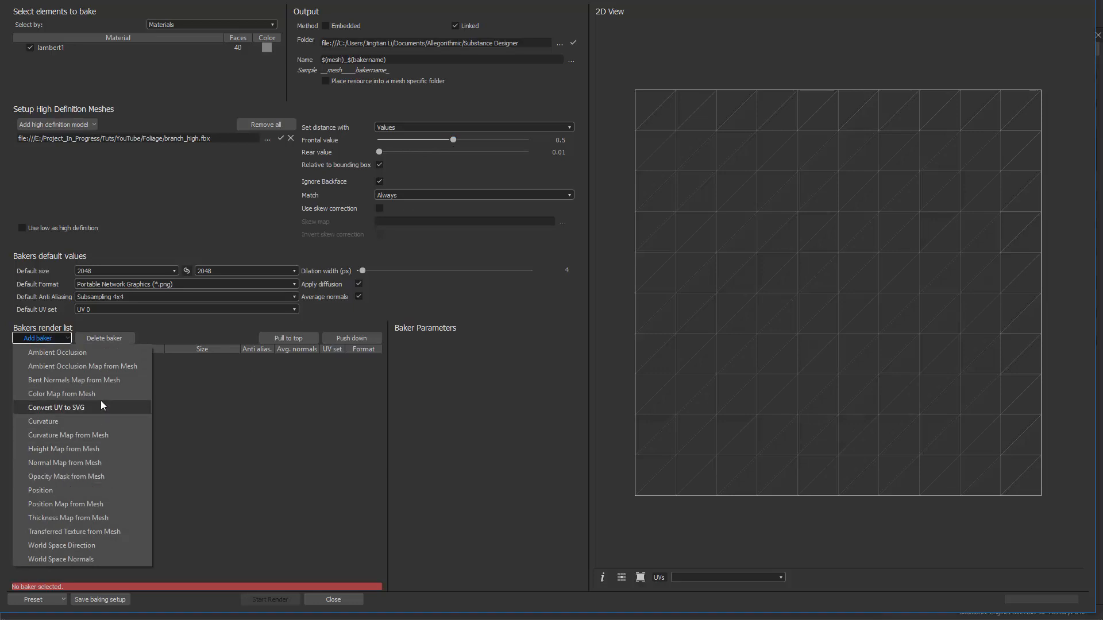
left_click(106, 462)
left_click(52, 341)
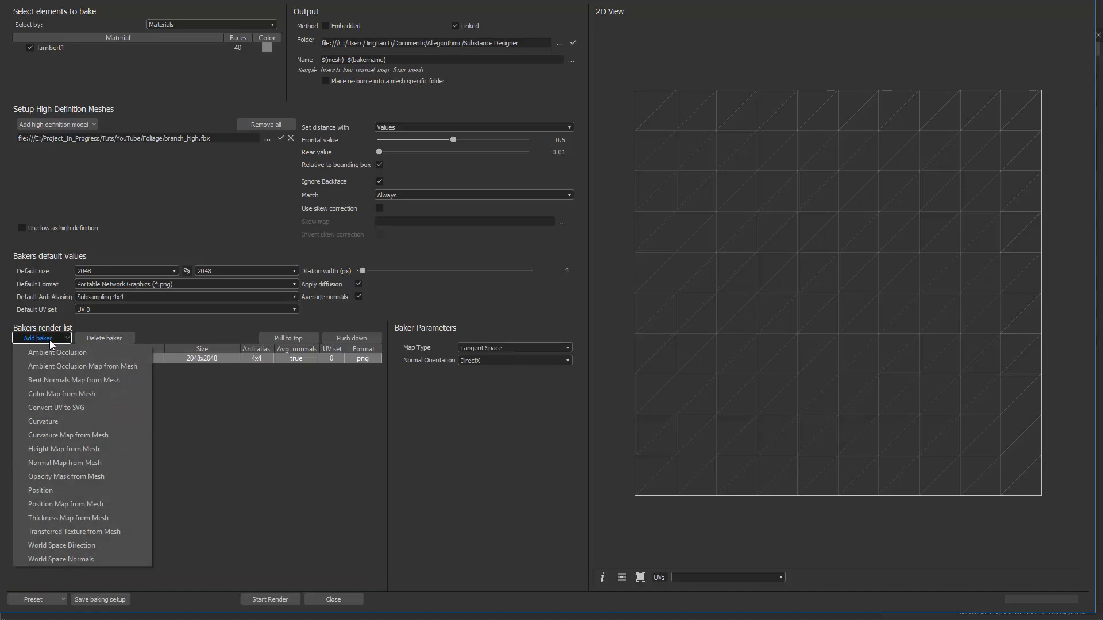
left_click(70, 394)
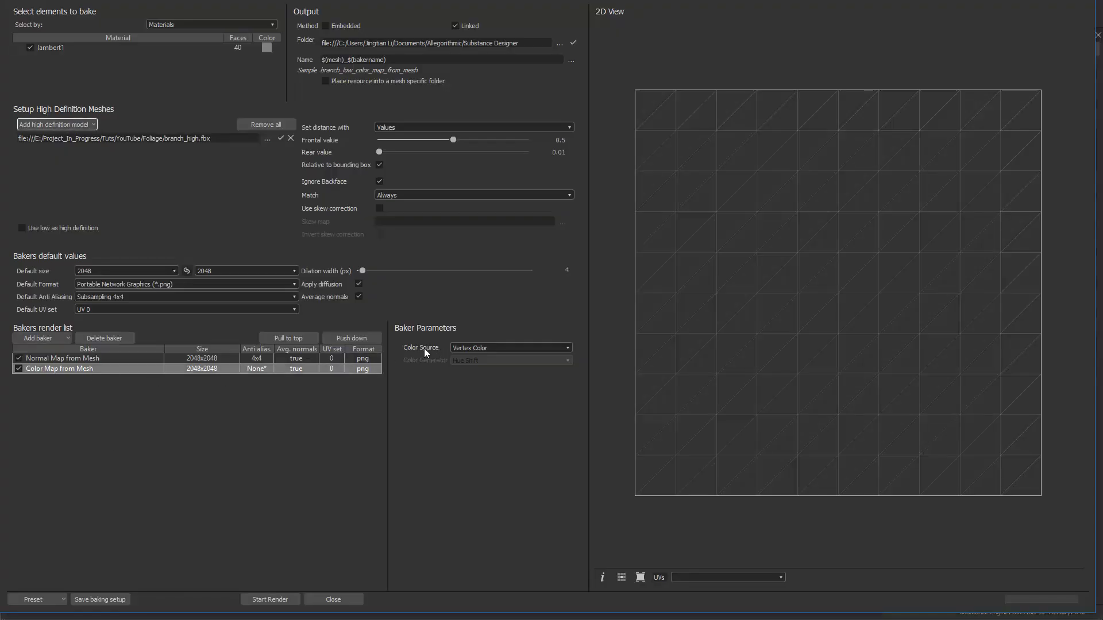
Step: Set the Color Map from Mesh baker's color source to Material Color
left_click(499, 348)
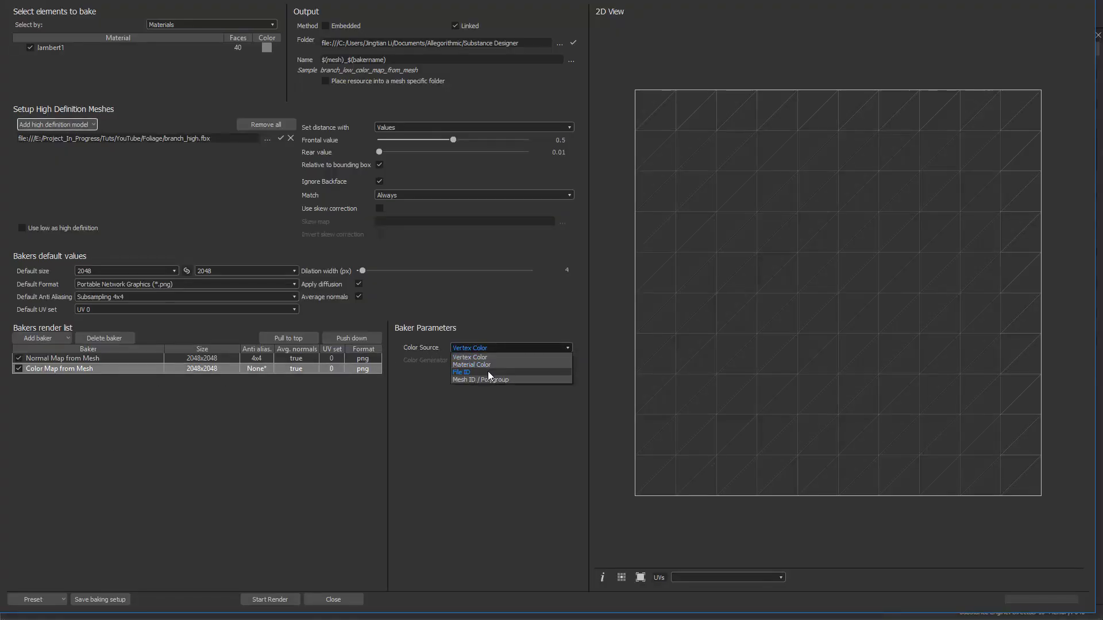
left_click(490, 367)
left_click(472, 347)
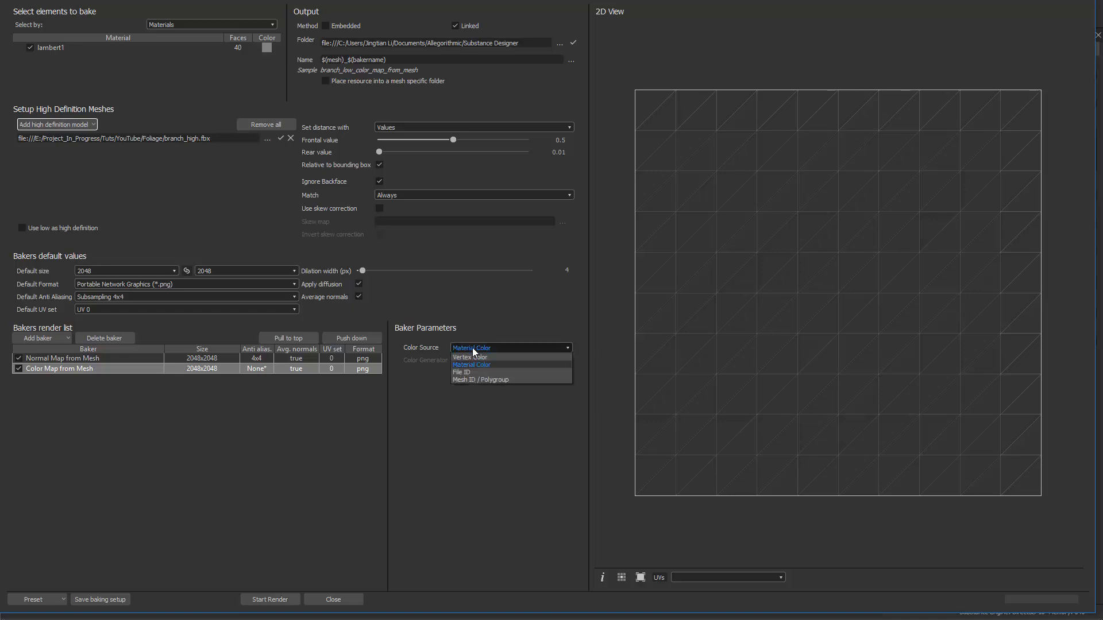
Step: Add Curvature Map, Height Map and Ambient Occlusion Map from Mesh bakers to the render list, and start the bake
left_click_drag(389, 424, 387, 423)
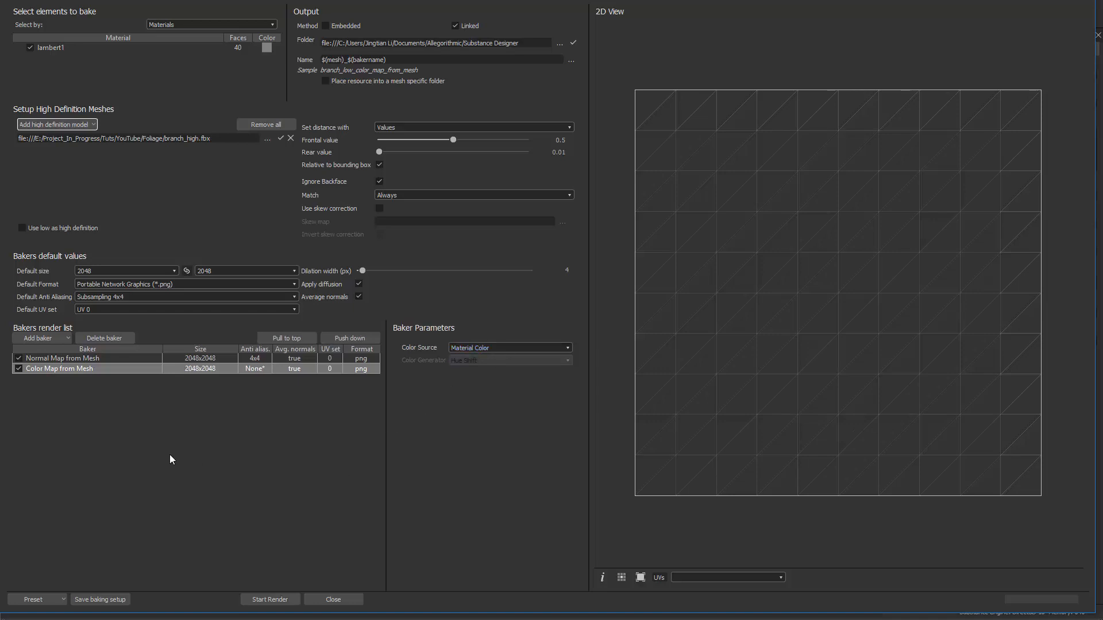
left_click(45, 338)
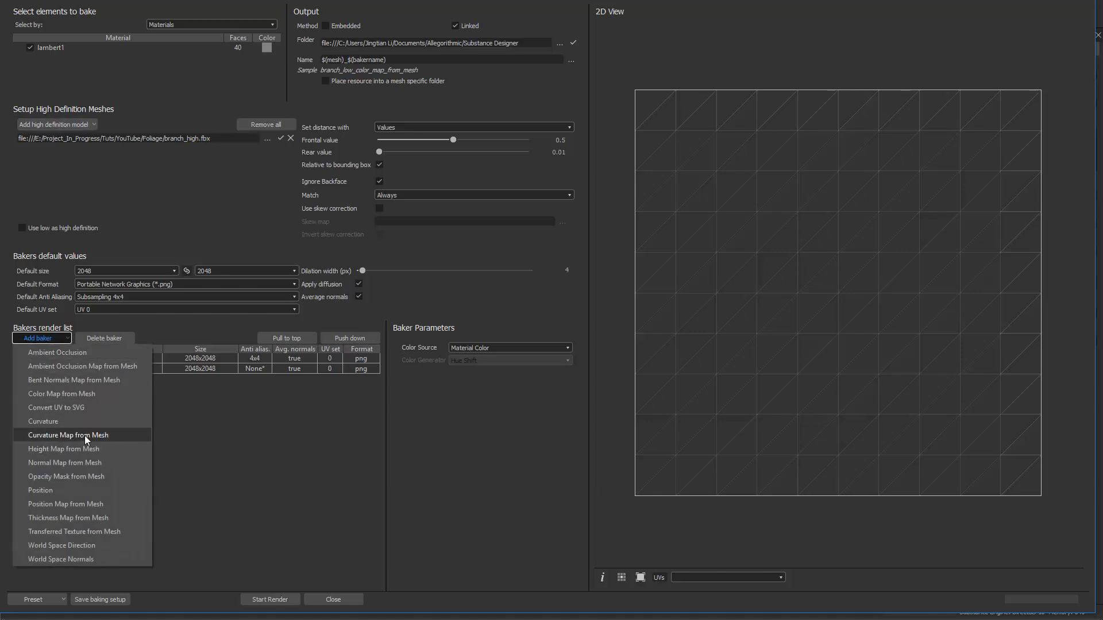
left_click(86, 436)
left_click(52, 338)
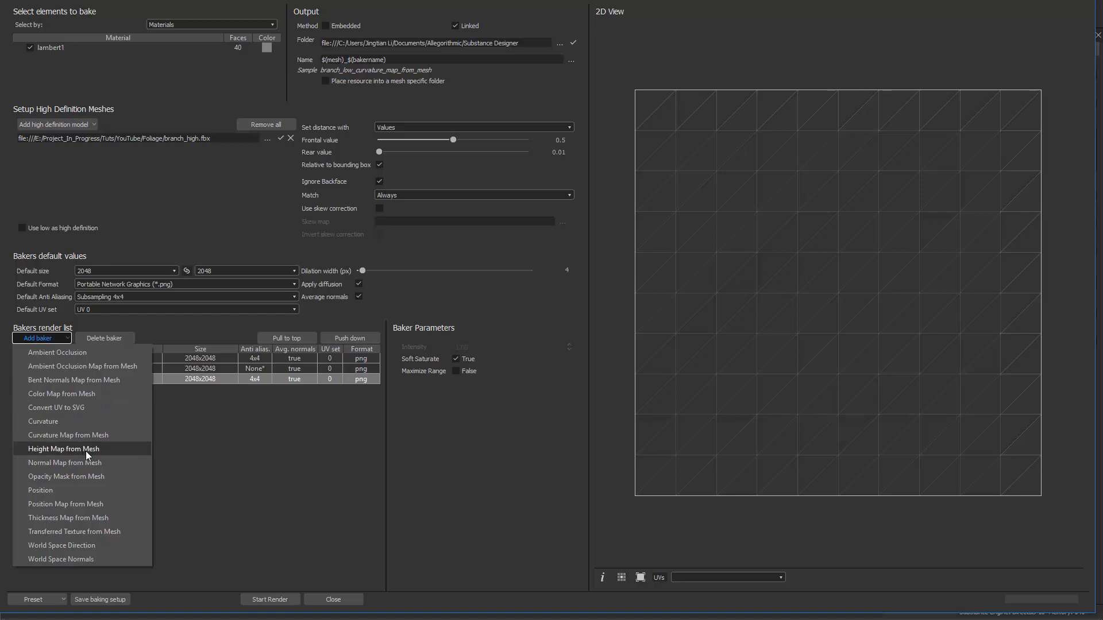
left_click(85, 450)
left_click(37, 336)
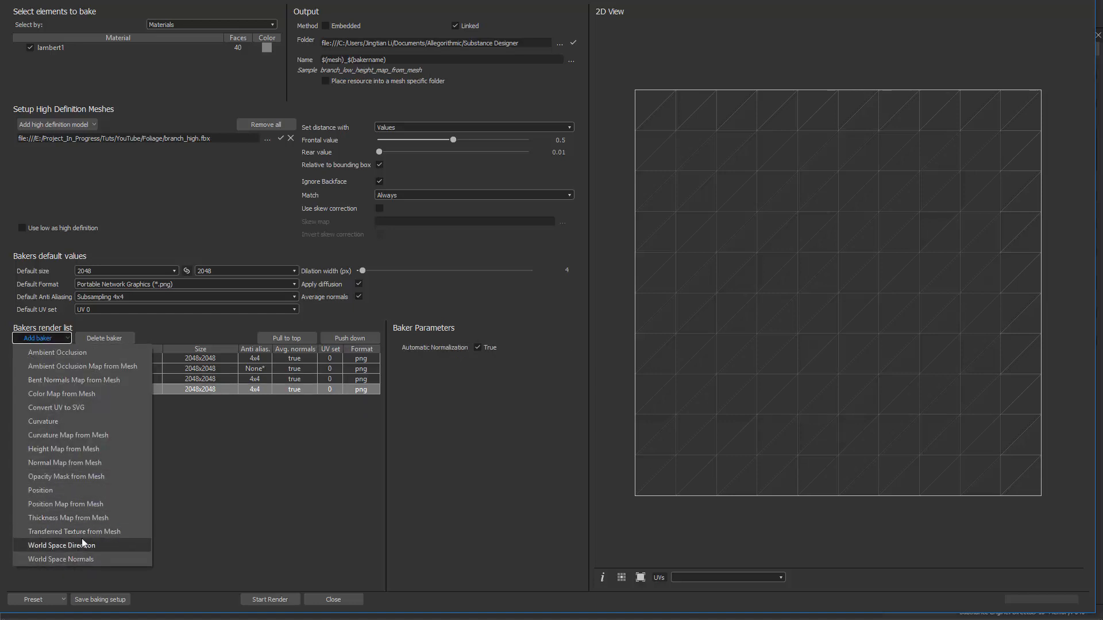
left_click(87, 369)
left_click(38, 338)
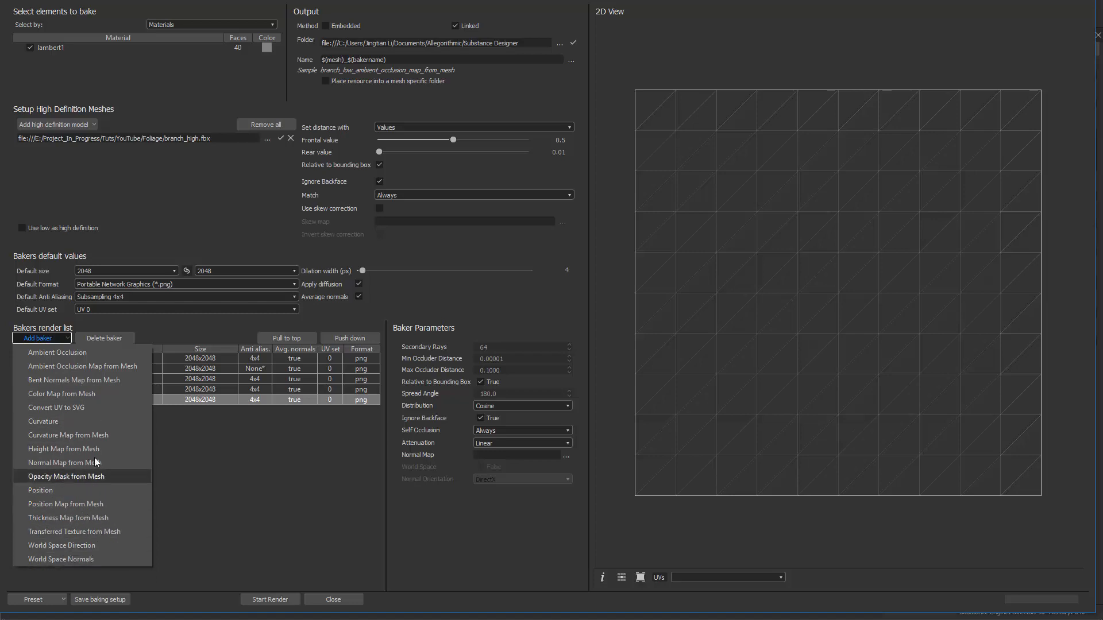
left_click(256, 429)
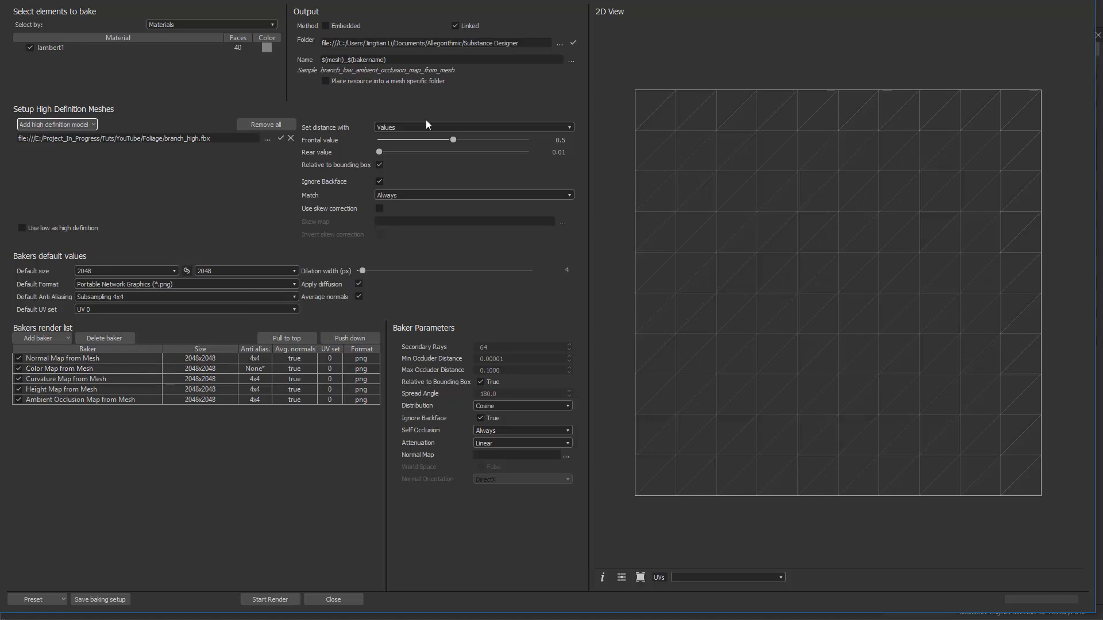
left_click(270, 599)
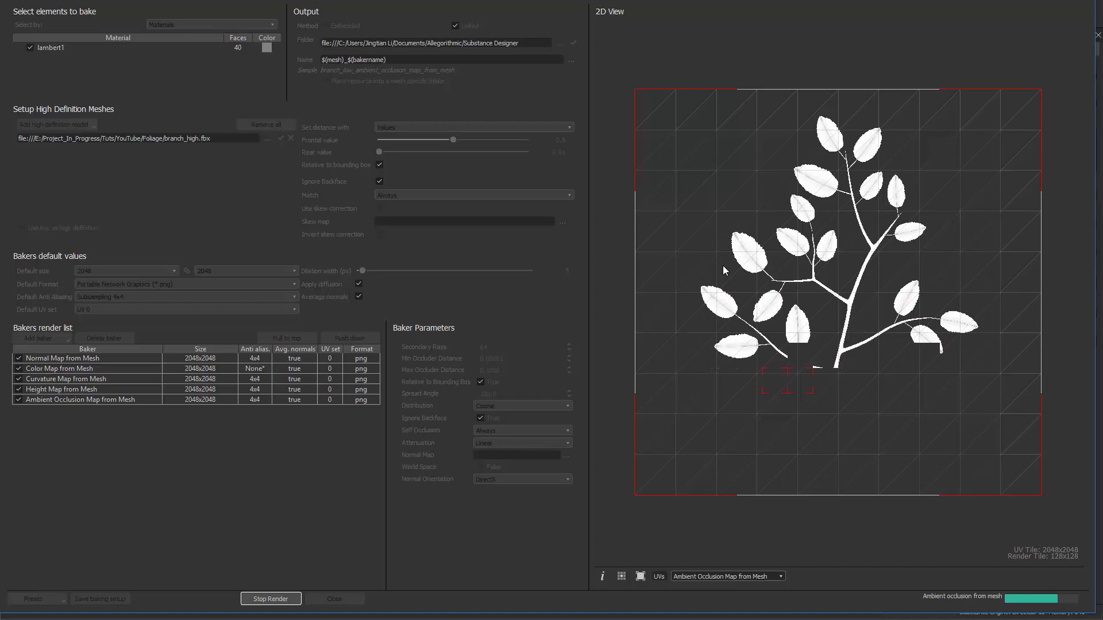
Step: Switch to Maya to inspect the branch mesh over the plane, and return to Substance Designer
key("alt+Tab")
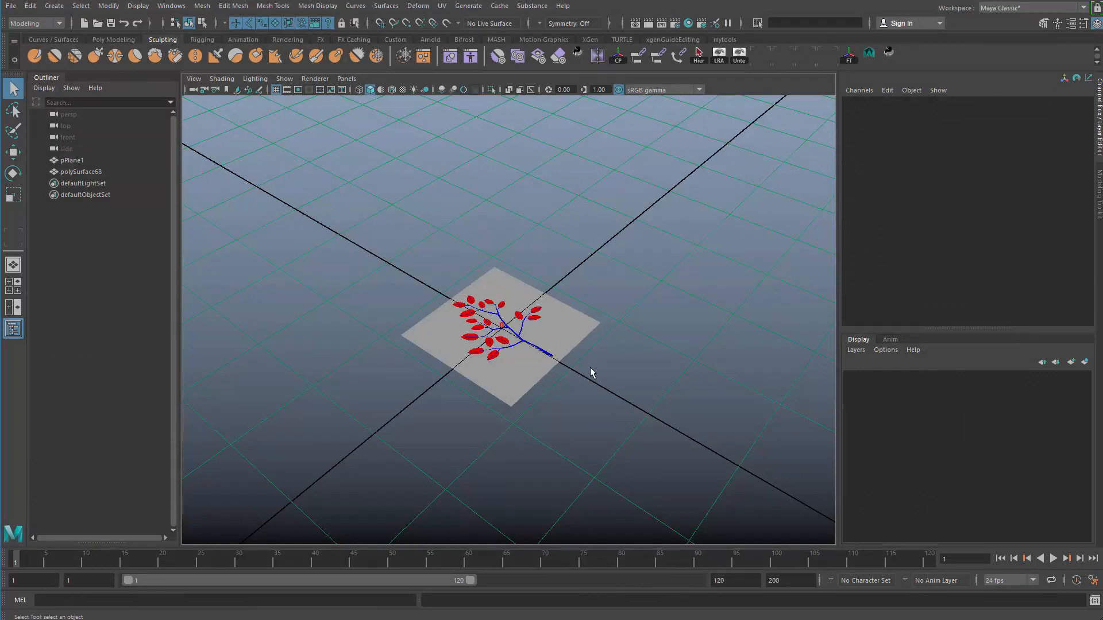
left_click_drag(590, 367, 593, 373, "alt")
scroll(592, 373, "up", 2)
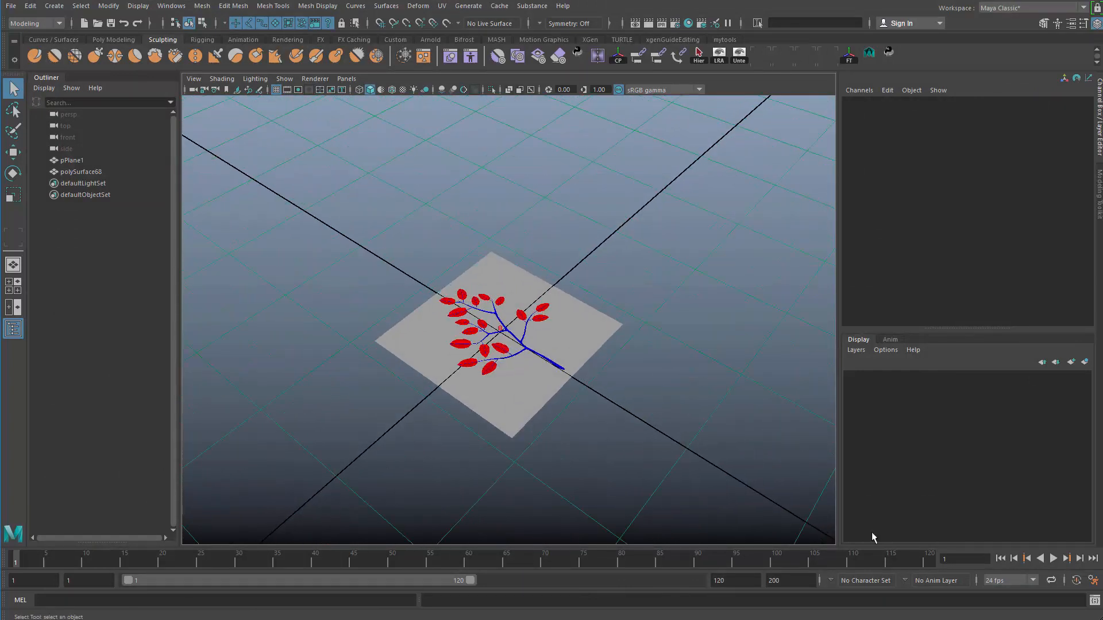
key("alt+Tab")
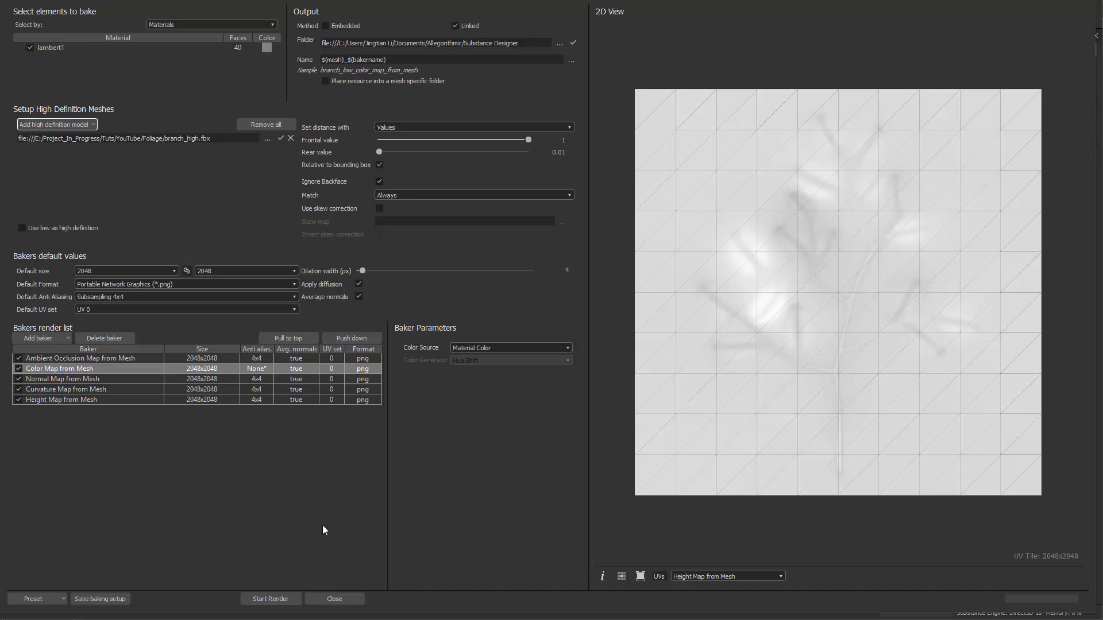
Step: Close the baking window and place branch_low_normal_map_from_mesh in the leaf graph as a bitmap node
left_click(347, 601)
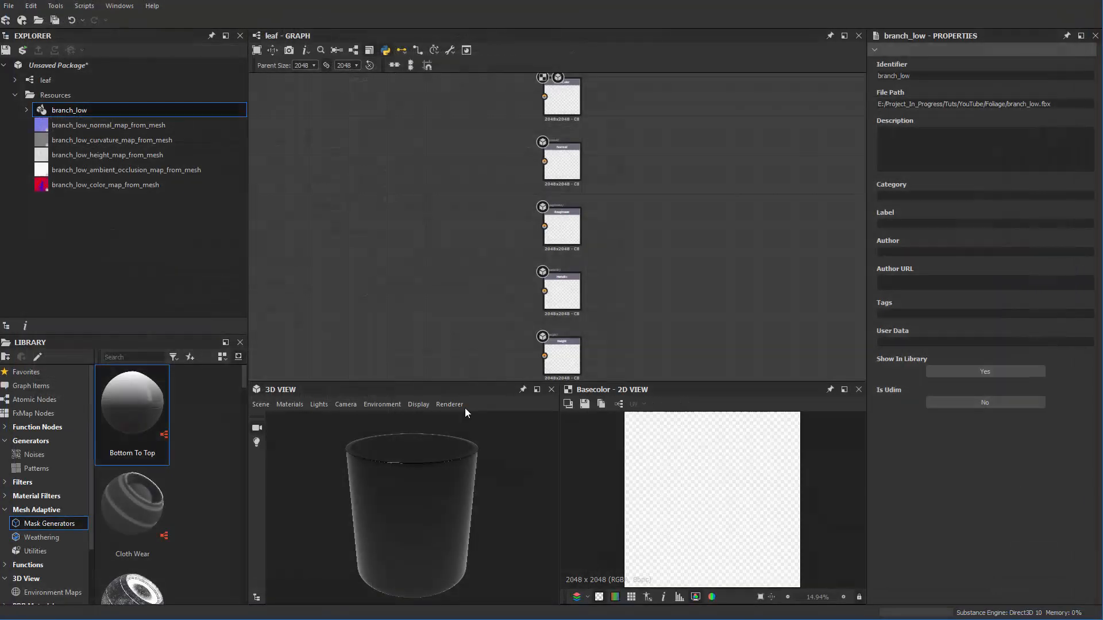
scroll(395, 218, "down", 3)
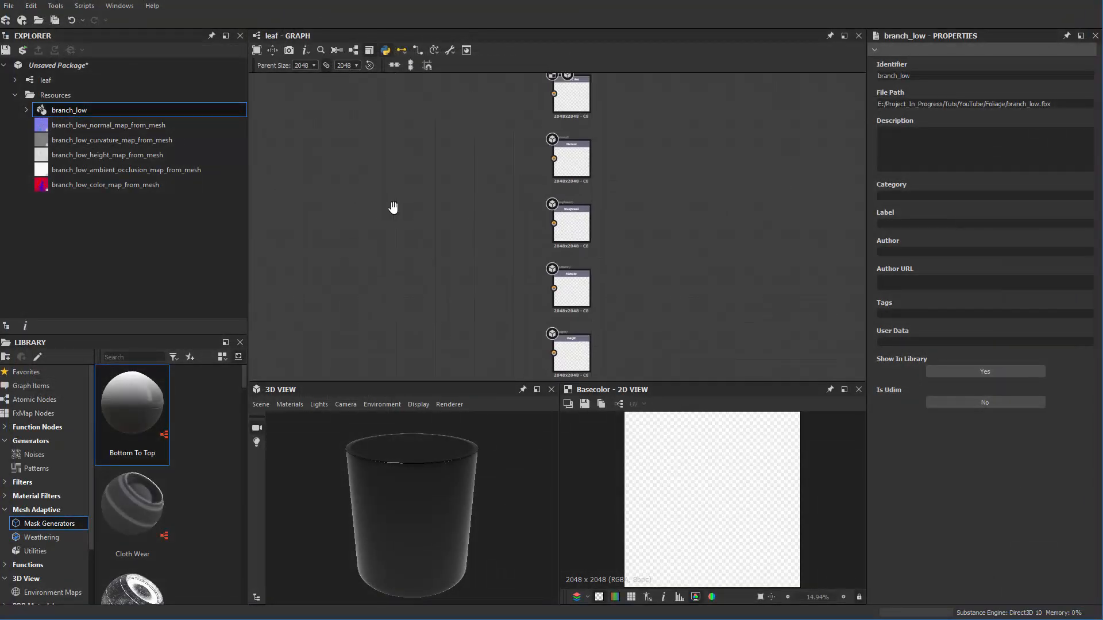
scroll(390, 205, "up", 1)
left_click(129, 125)
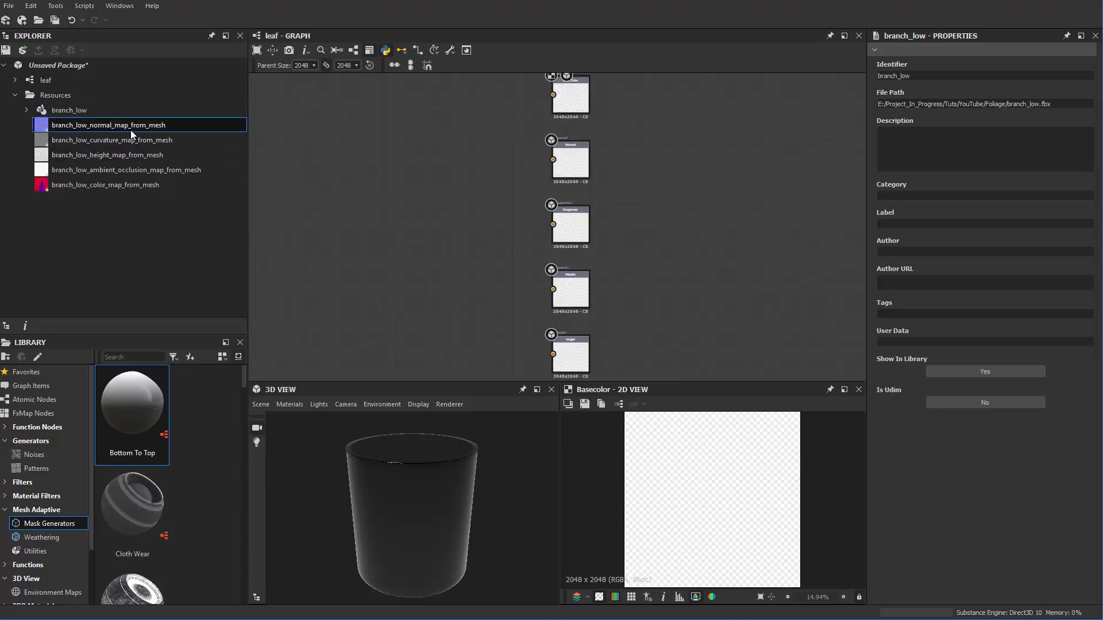
left_click(85, 122)
left_click_drag(373, 218, 379, 227)
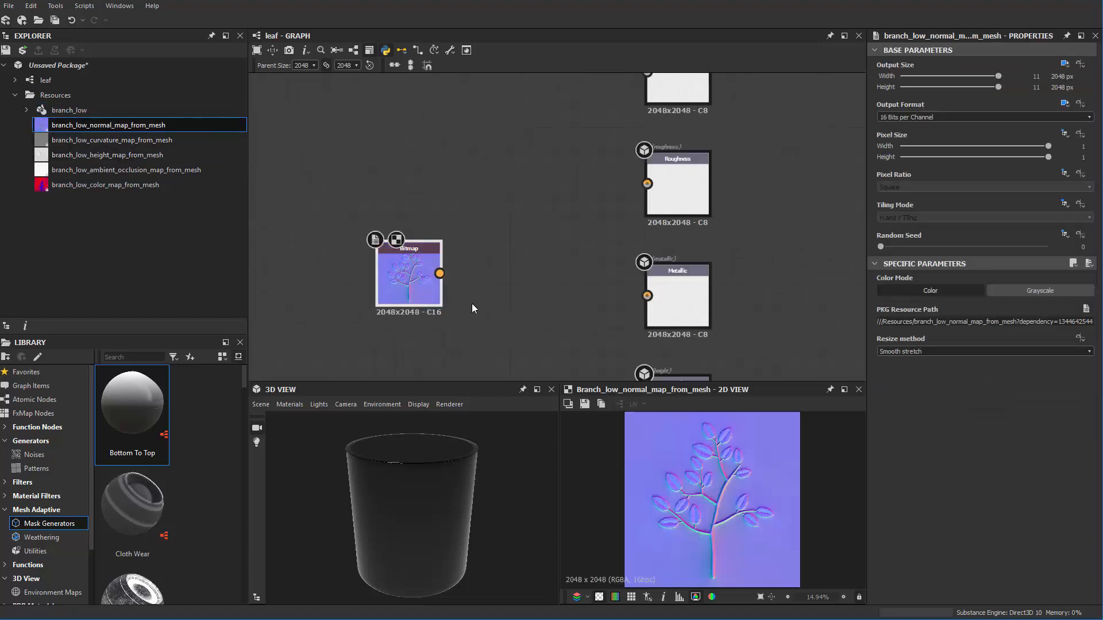
Step: Move the normal map bitmap node beside the Normal output node and connect its output to it
scroll(480, 192, "up", 2)
middle_click_drag(425, 252, 424, 142)
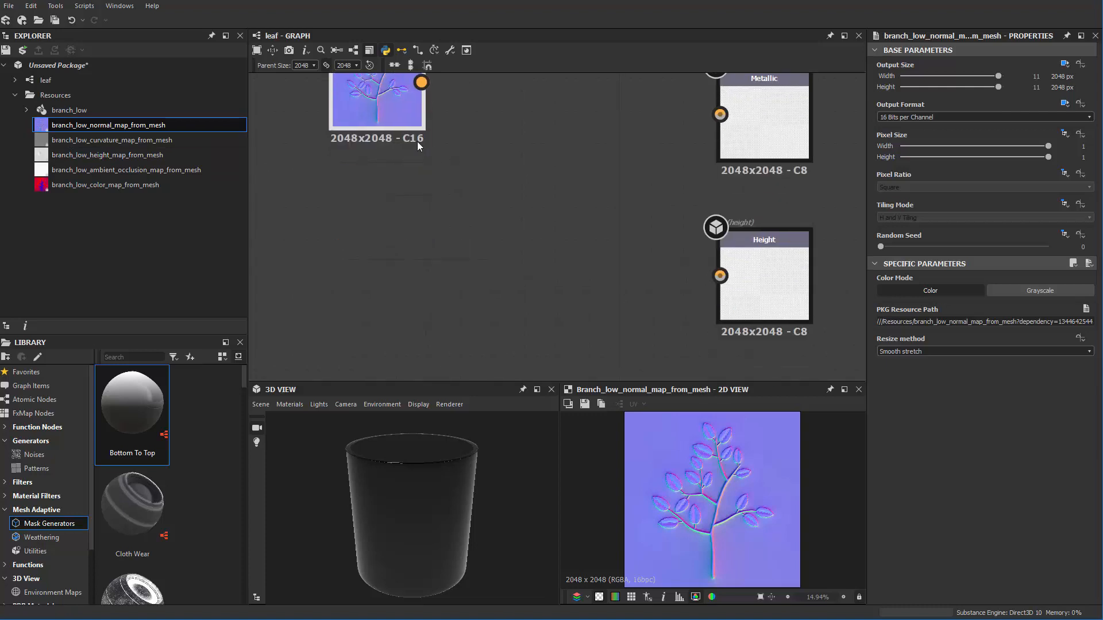
left_click_drag(404, 114, 418, 179)
middle_click_drag(511, 169, 519, 318)
scroll(519, 224, "down", 3)
middle_click_drag(519, 224, 519, 297)
scroll(519, 297, "up", 1)
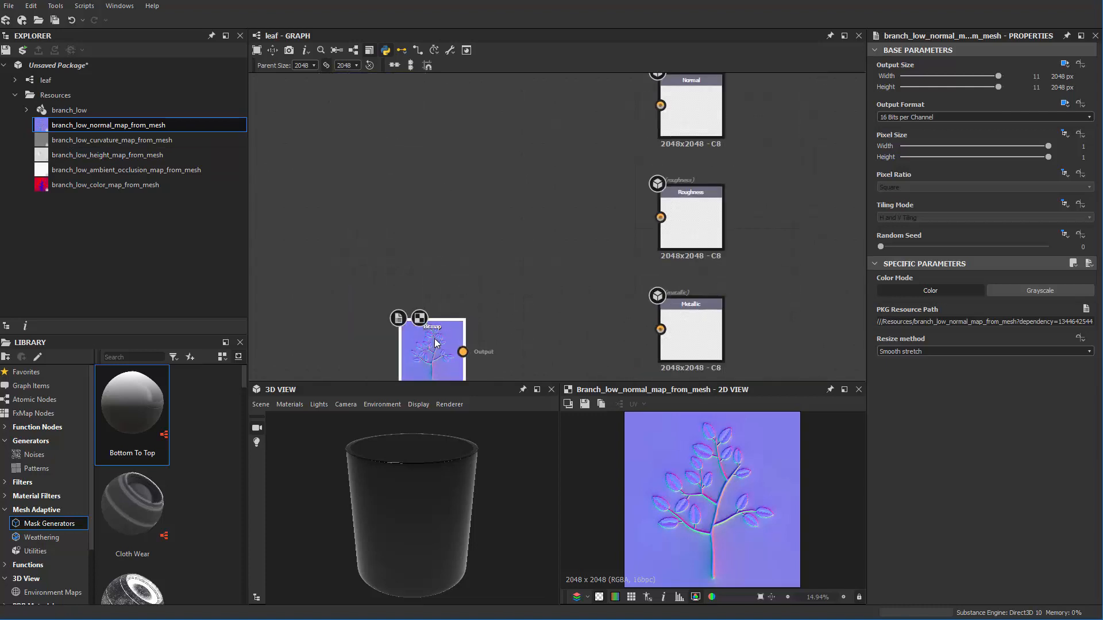
left_click_drag(437, 343, 493, 232)
scroll(493, 232, "up", 2)
middle_click_drag(539, 156, 505, 236)
left_click_drag(460, 304, 491, 204)
left_click_drag(492, 155, 490, 156)
middle_click_drag(490, 156, 457, 249)
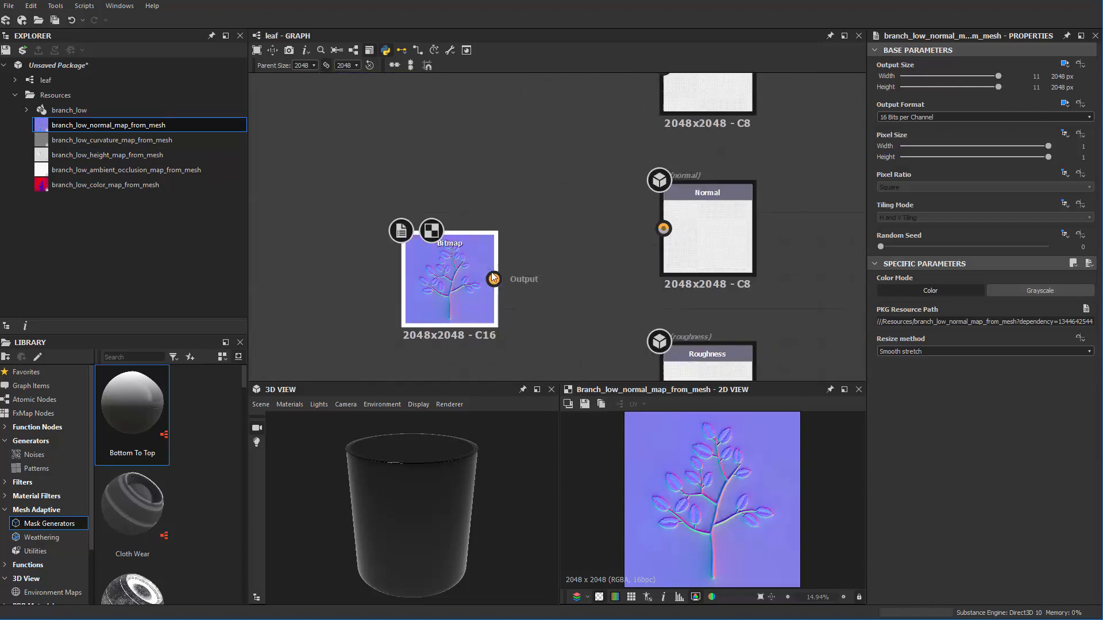
left_click_drag(493, 277, 663, 229)
left_click_drag(448, 267, 448, 231)
Step: Set the 3D view's preview mesh to Plane (hi-res) and inspect the normal map on it
scroll(403, 503, "up", 2)
scroll(403, 507, "up", 4)
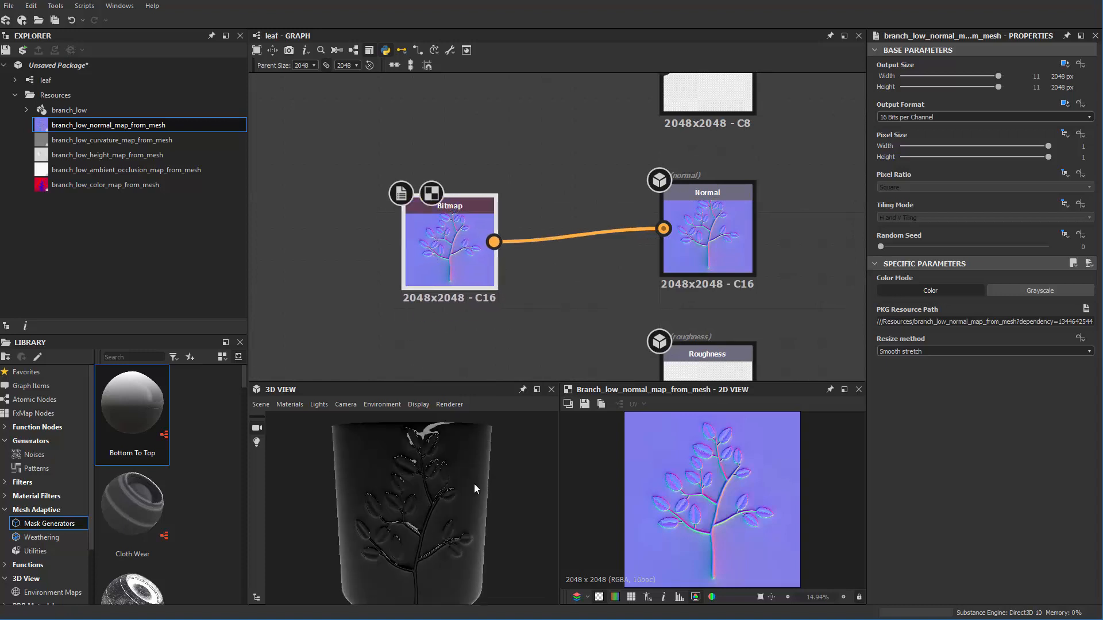
left_click(261, 406)
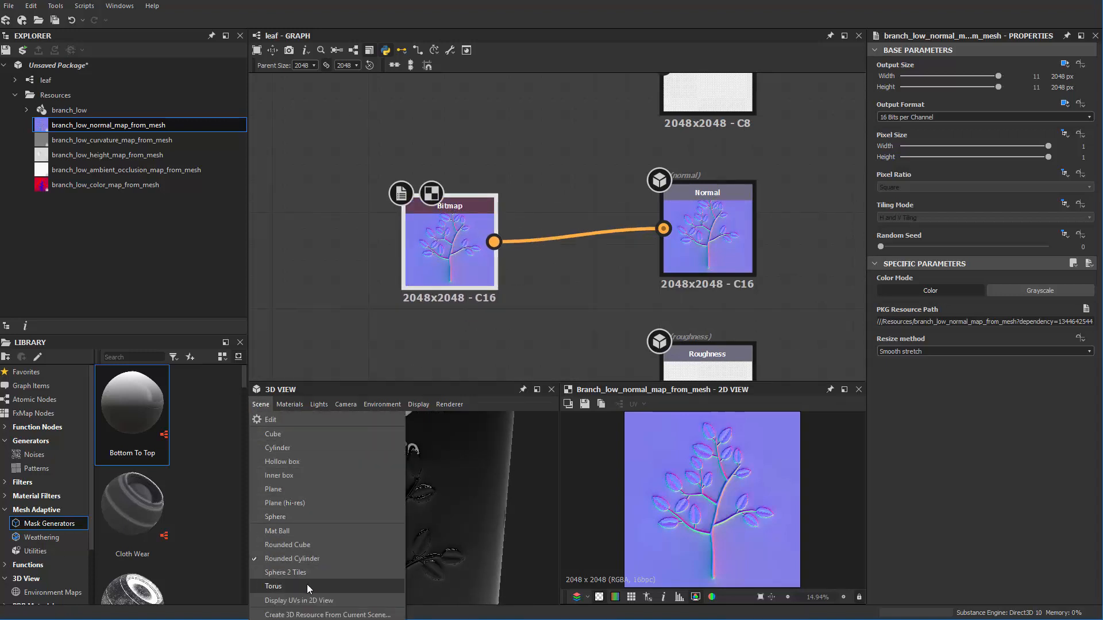
left_click(305, 503)
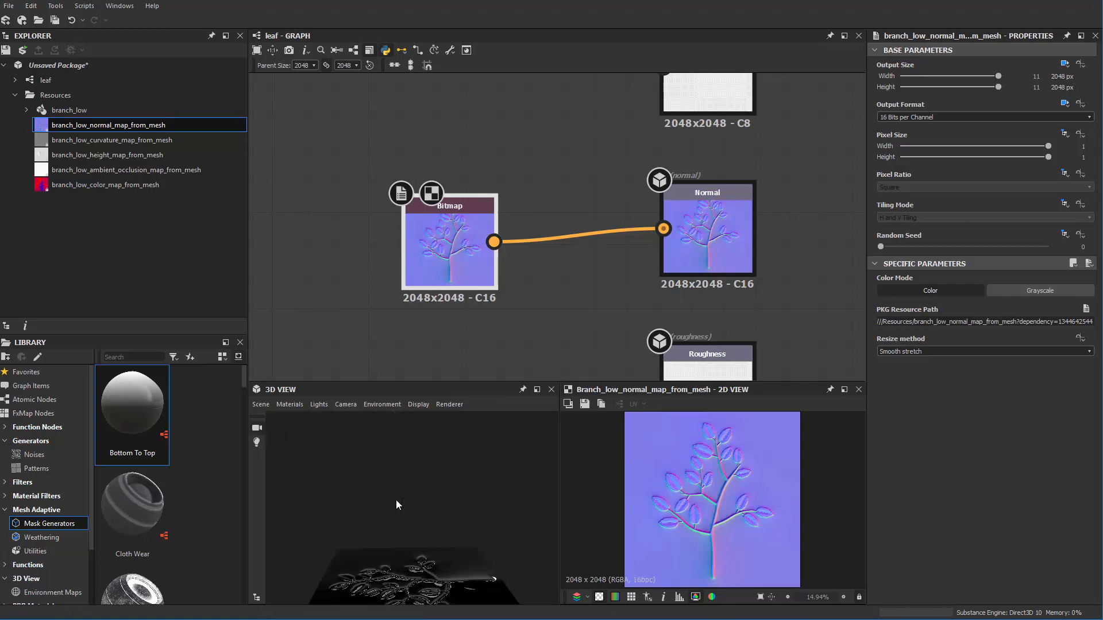
left_click_drag(395, 500, 365, 563)
Step: Set the 3D view's preview mesh to Plane with the baked branch facing the camera
left_click(267, 409)
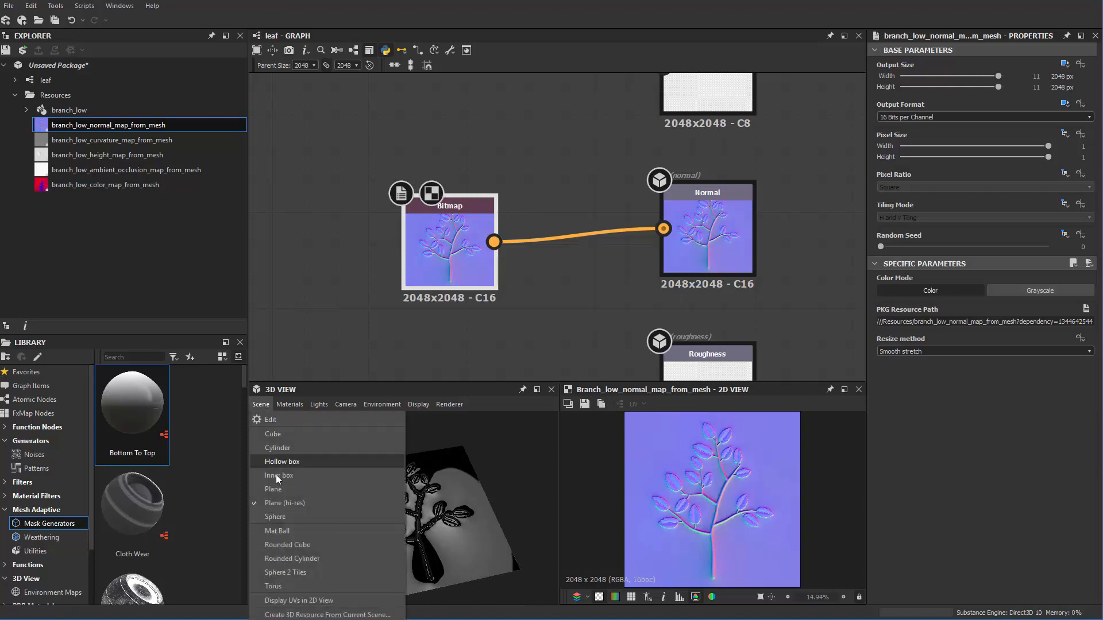
left_click(295, 487)
left_click_drag(404, 495, 390, 519)
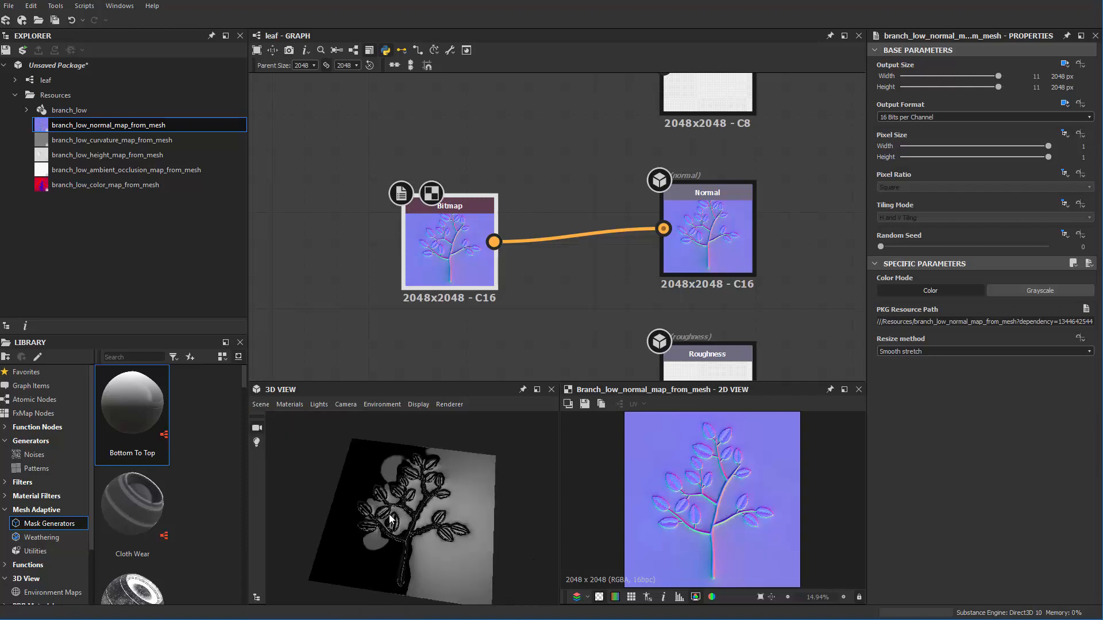
Step: Convert the Height output node into an opacity output, with usage opacity and Opacity as identifier and label
middle_click_drag(436, 353, 449, 245)
scroll(449, 246, "down", 1)
scroll(489, 295, "up", 1)
middle_click_drag(548, 359, 504, 251)
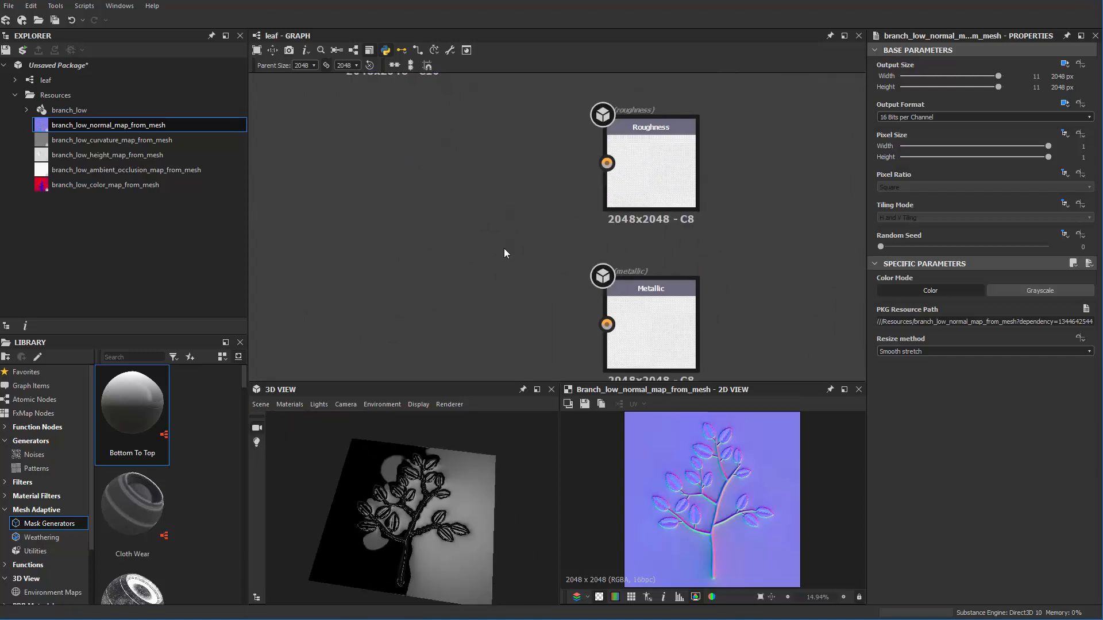
middle_click_drag(511, 356, 393, 197)
scroll(394, 197, "down", 1)
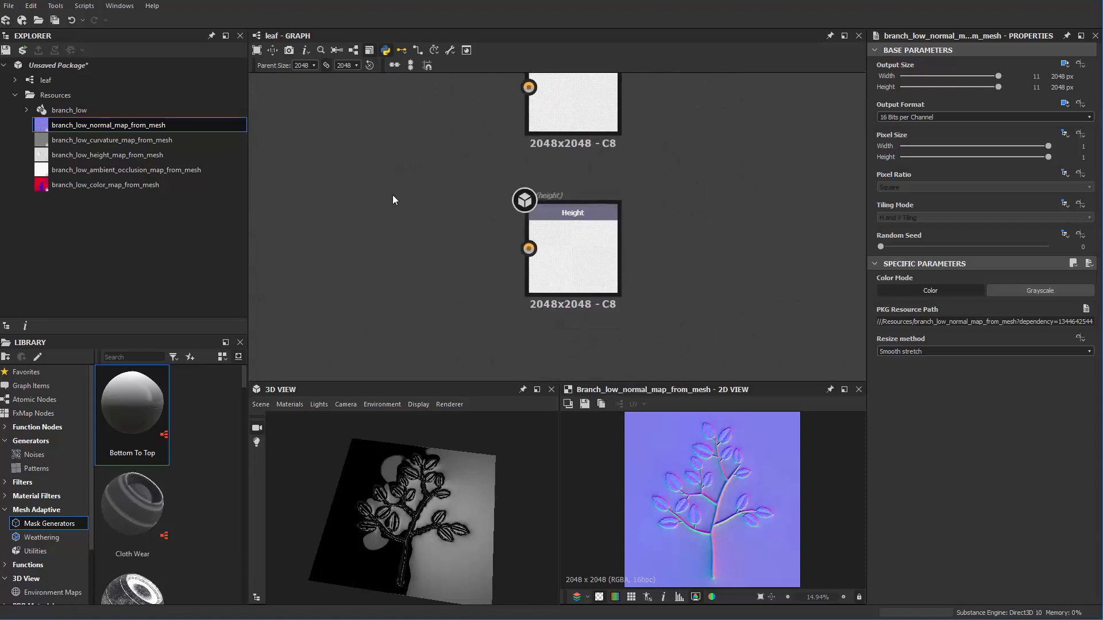
left_click(572, 222)
double_click(577, 212)
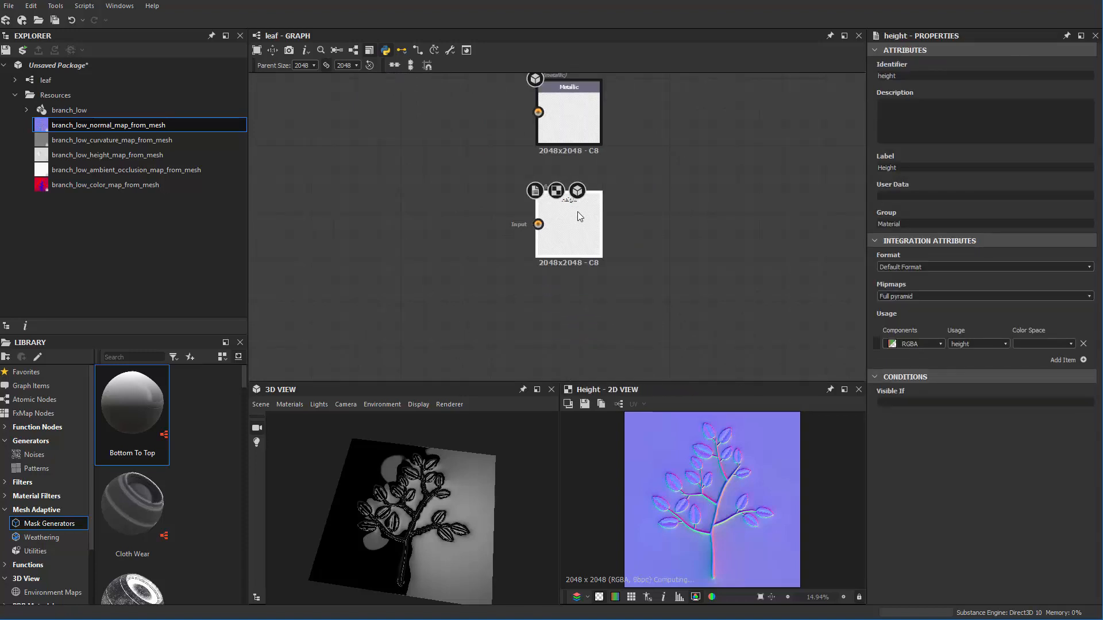
scroll(705, 285, "up", 1)
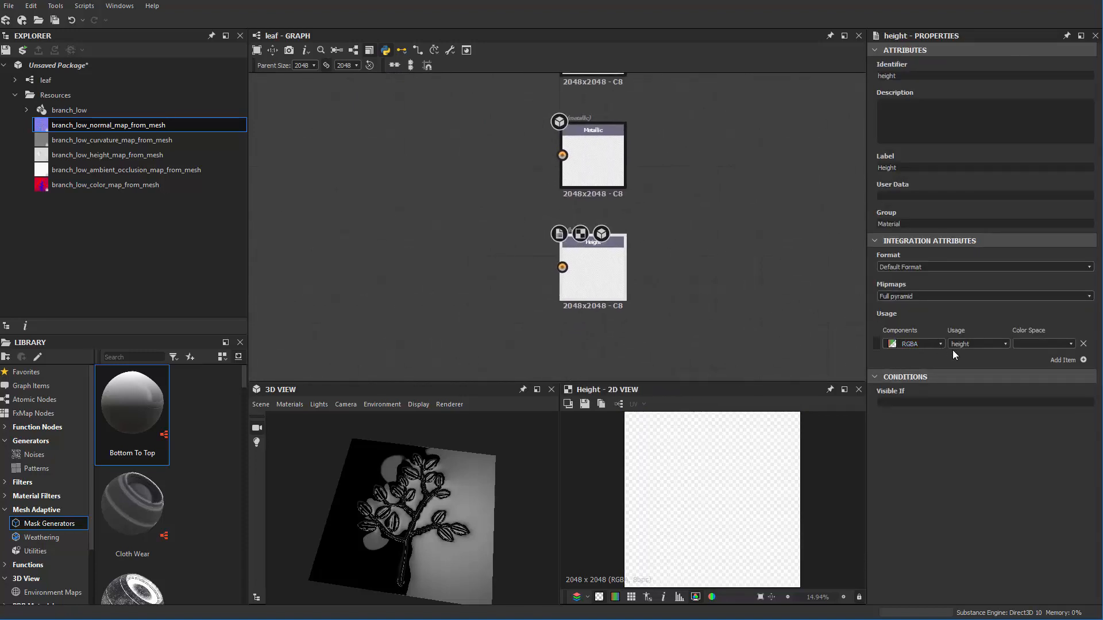
left_click(1007, 343)
left_click(974, 367)
type("Opacity")
key("Return")
left_click(887, 171)
key("Return")
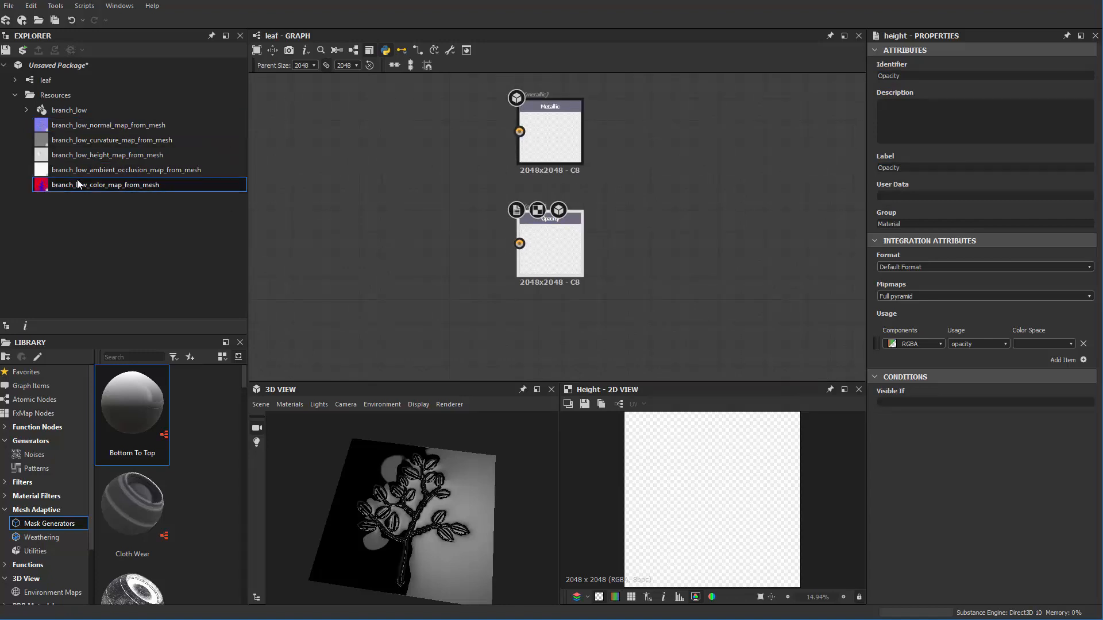
Step: Reopen the model information baking for branch_low and add an Opacity Mask from Mesh baker
left_click(89, 125)
left_click(65, 109)
right_click(65, 108)
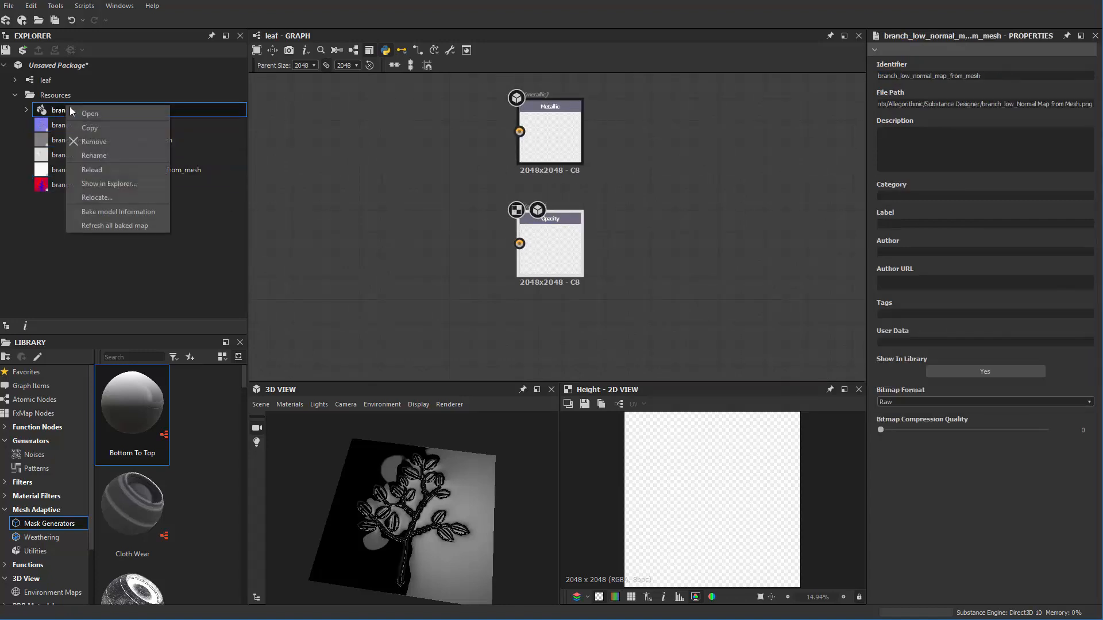
left_click(103, 213)
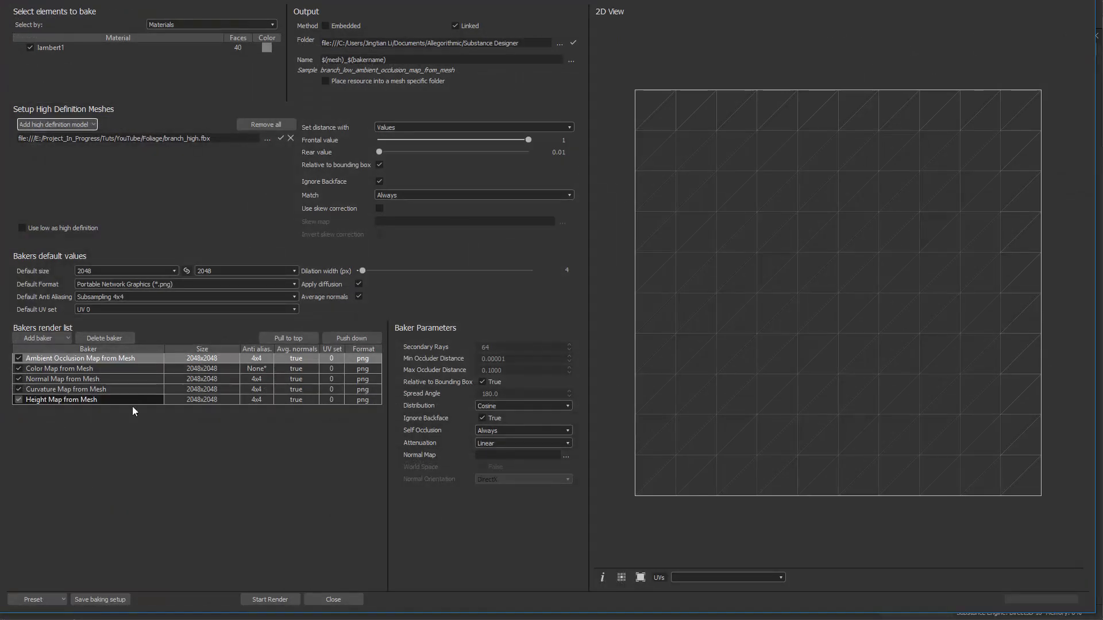
left_click(40, 338)
left_click(69, 478)
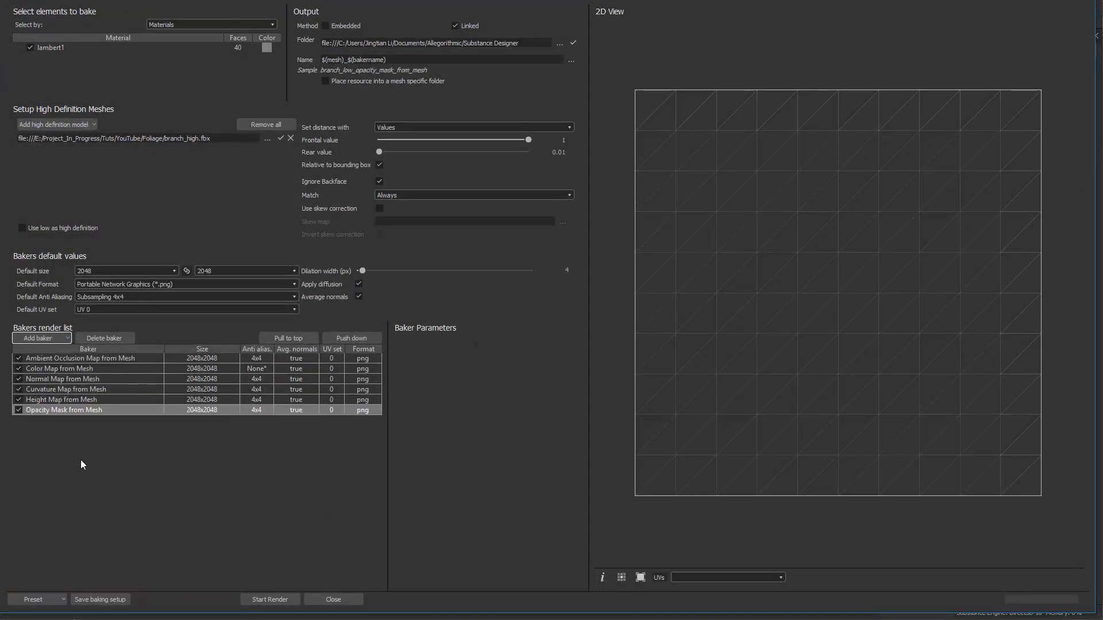
Step: Disable every baker except Opacity Mask from Mesh, render the mask, and close the baking window
left_click(19, 379)
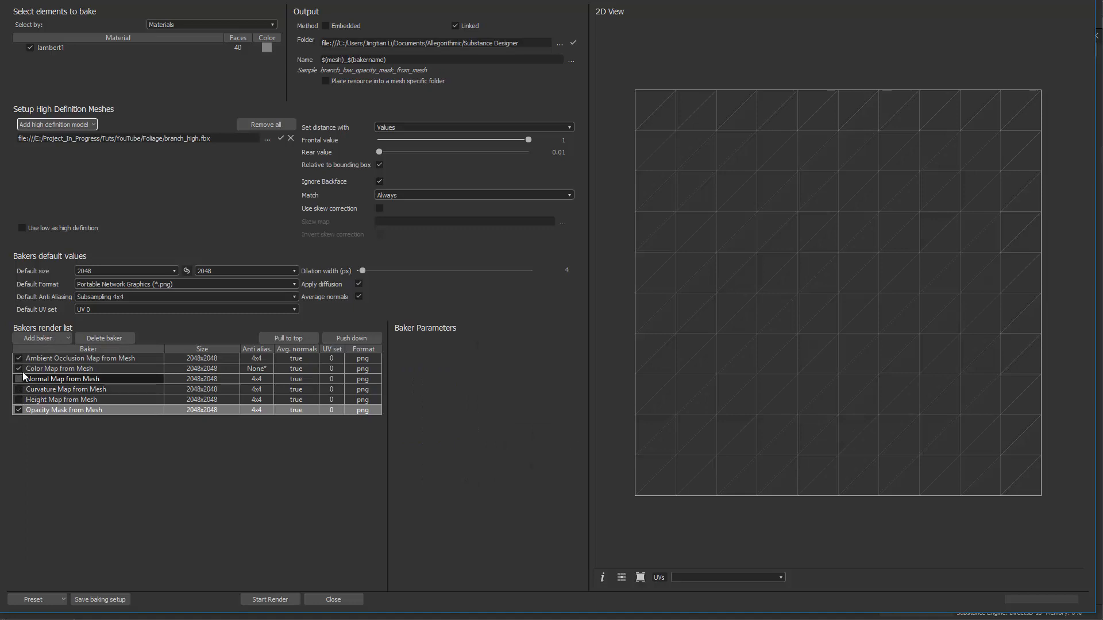
left_click(19, 369)
left_click(19, 358)
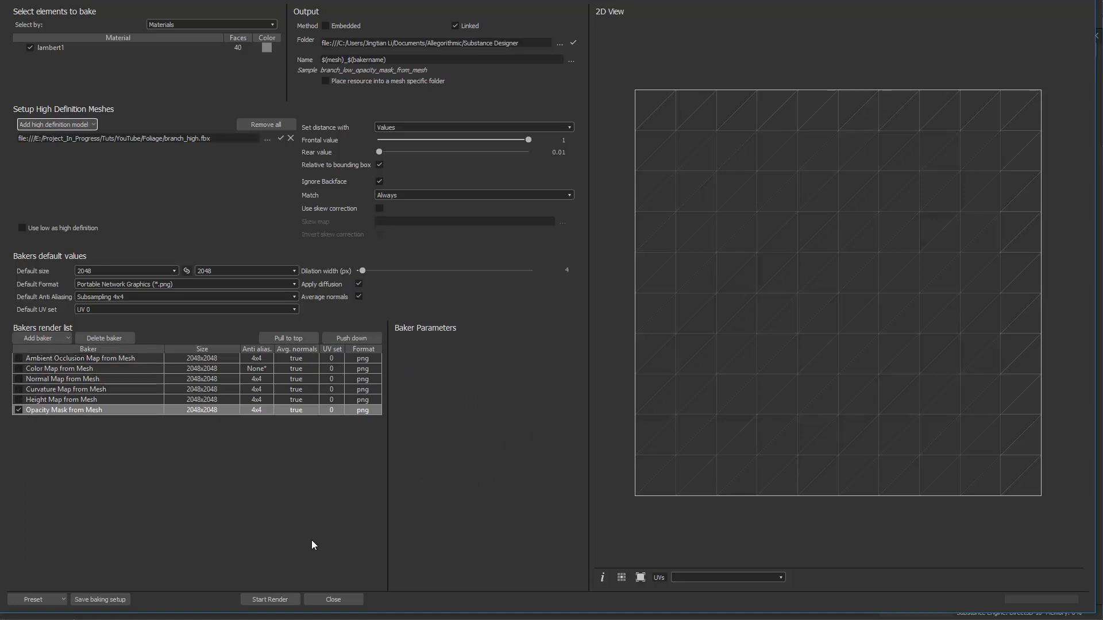
left_click(269, 600)
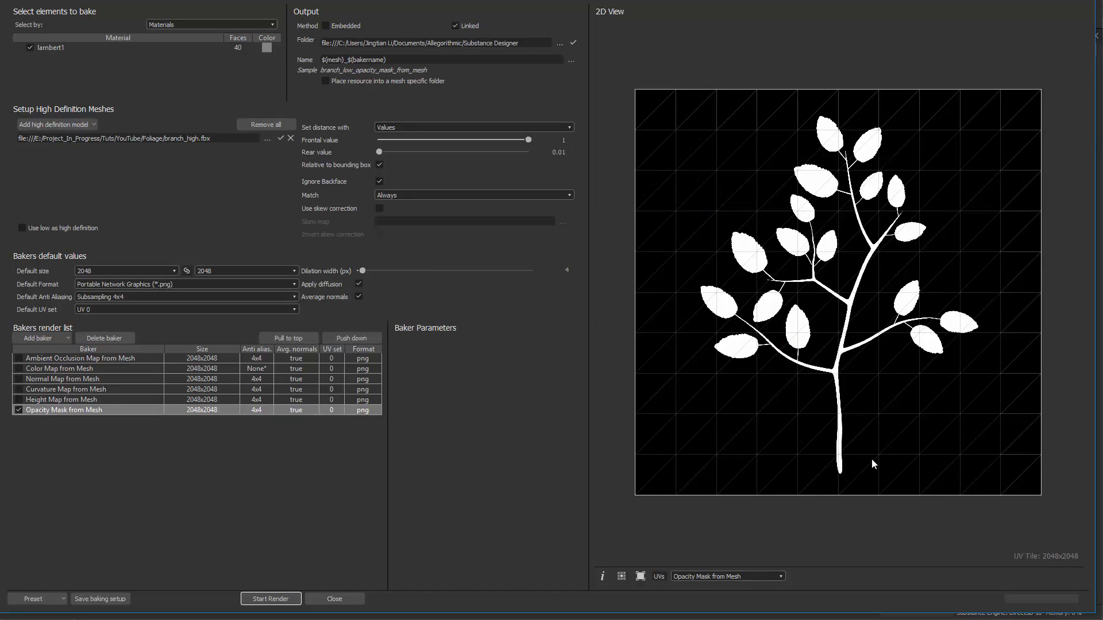
left_click(335, 599)
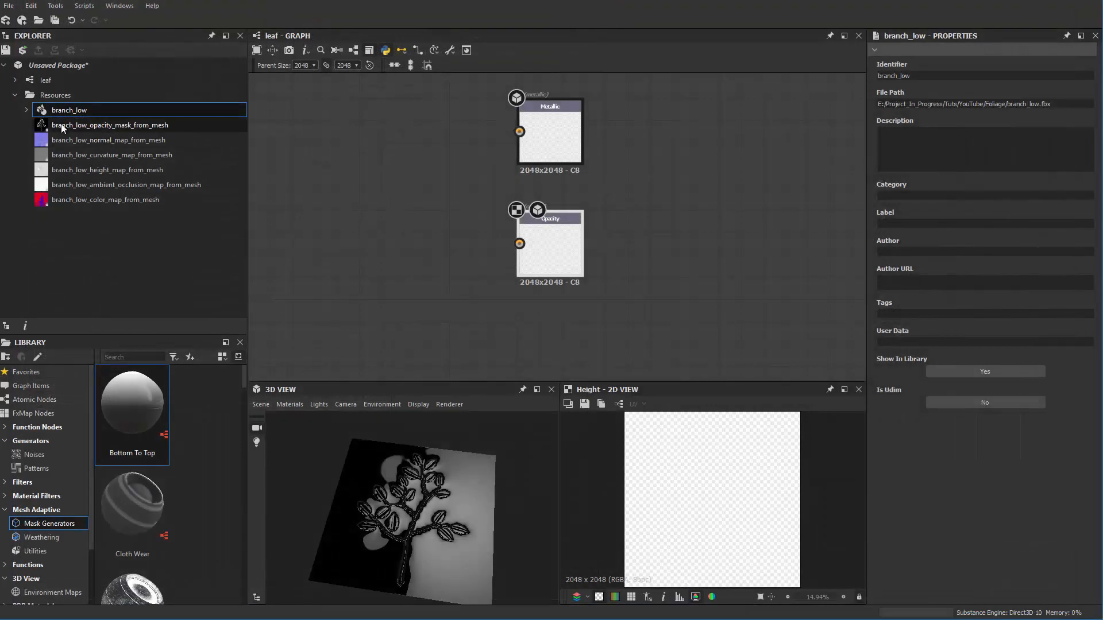
Step: Place branch_low_opacity_mask_from_mesh in the leaf graph as a bitmap node beside the Opacity output
left_click(79, 126)
left_click_drag(78, 126, 463, 288)
scroll(481, 298, "up", 4)
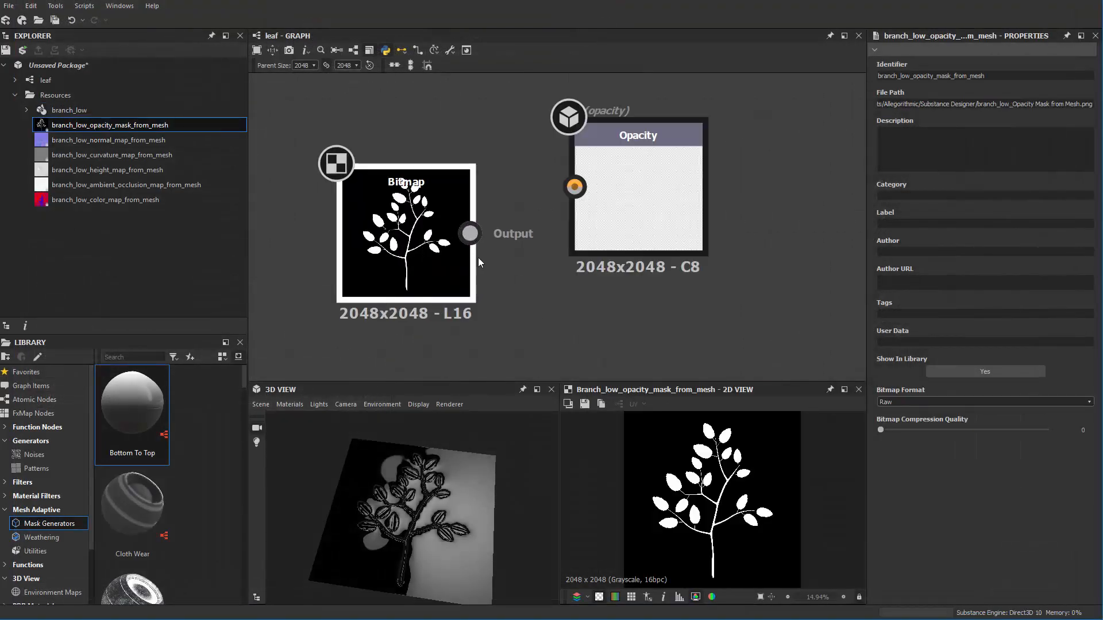
Step: Connect the opacity mask bitmap to the Opacity output and apply that output to the 3D mesh's opacity channel
left_click_drag(470, 233, 574, 186)
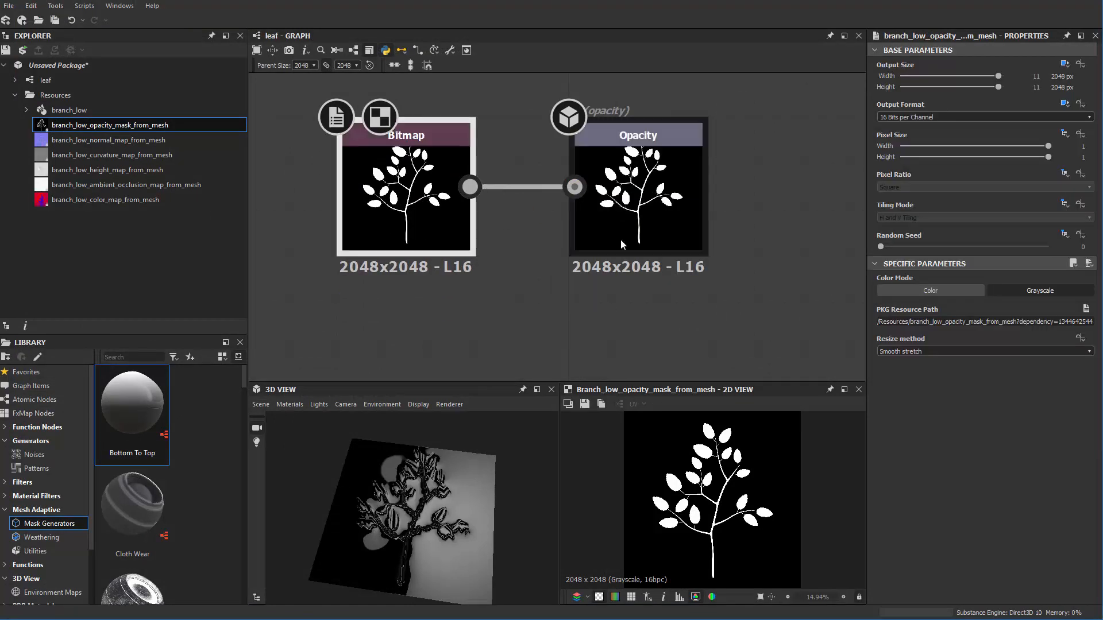
left_click_drag(622, 245, 379, 536)
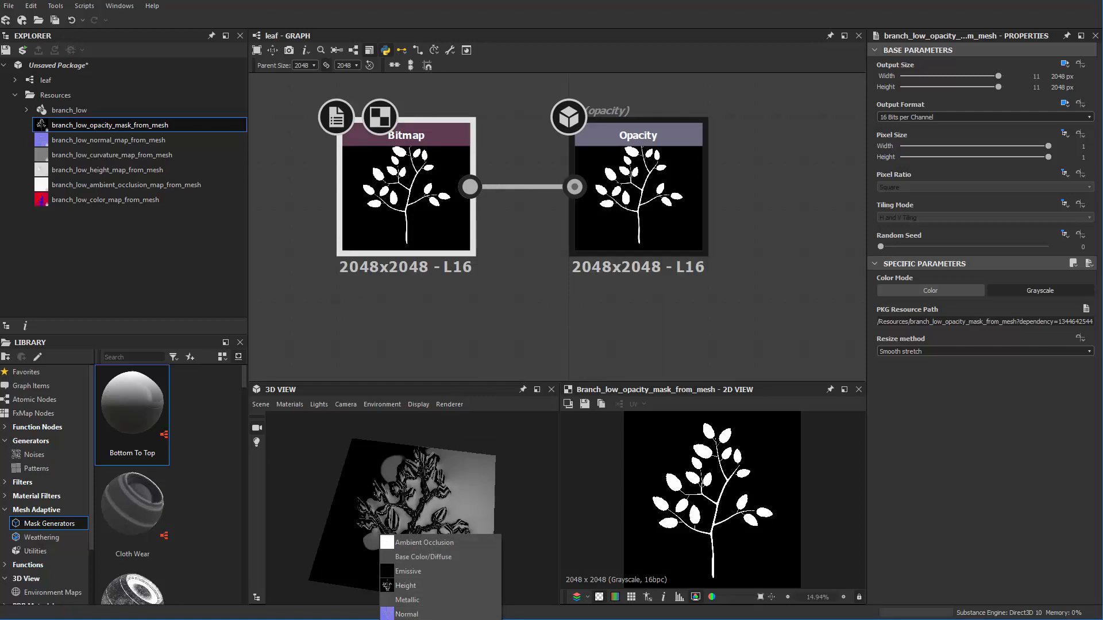
left_click(416, 491)
left_click_drag(637, 189, 418, 428)
left_click(443, 522)
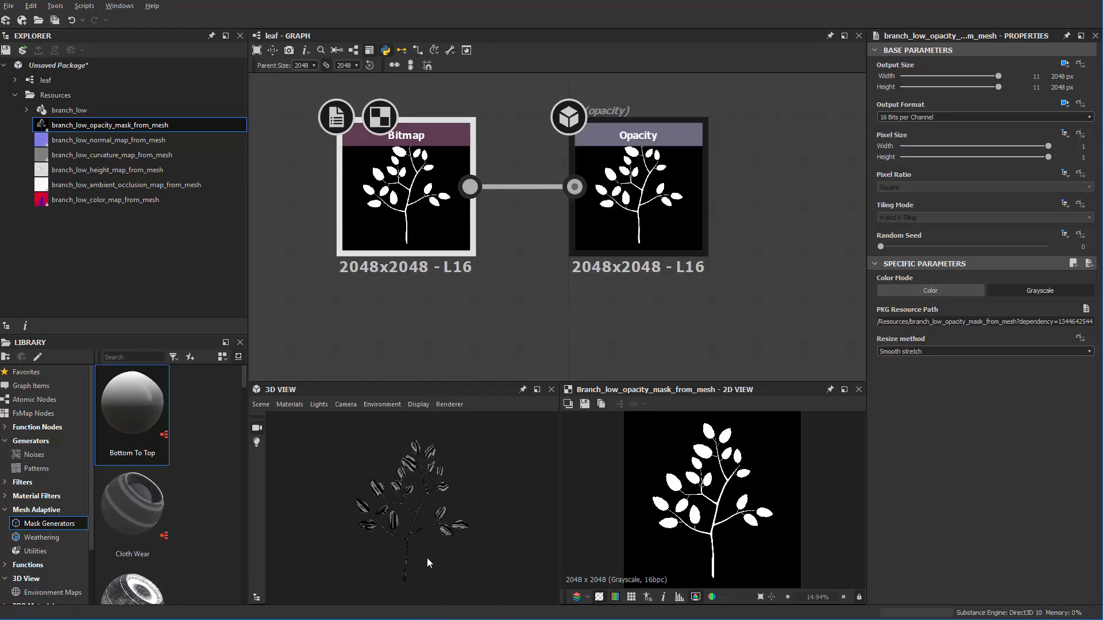
Step: Set the default 3D material's height tessellation factor to 1 and its height scale to 0
scroll(437, 537, "up", 2)
left_click_drag(446, 521, 453, 459)
scroll(556, 301, "down", 3)
left_click(289, 404)
mouse_move(310, 420)
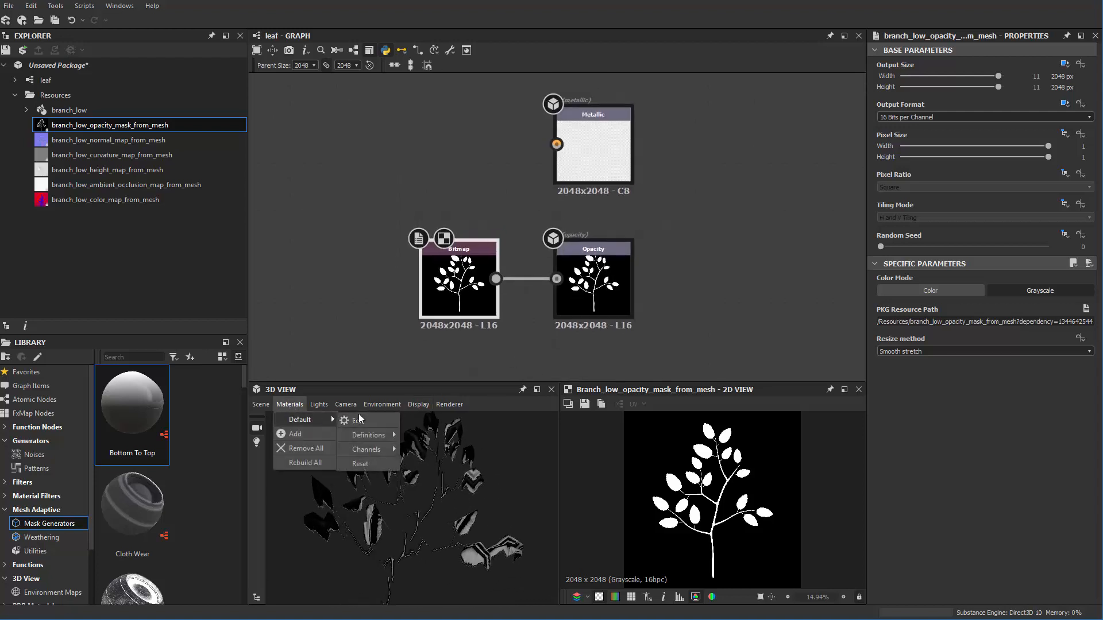
left_click(358, 418)
left_click(289, 404)
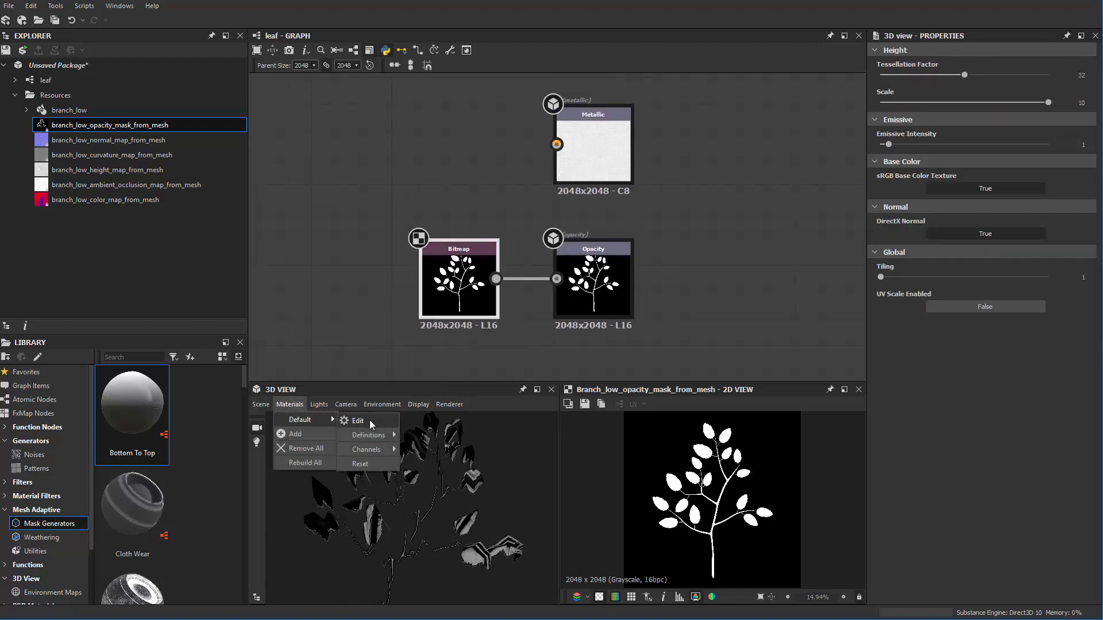
left_click(370, 420)
left_click_drag(1048, 102, 875, 106)
left_click_drag(411, 463, 466, 505)
scroll(467, 510, "down", 2)
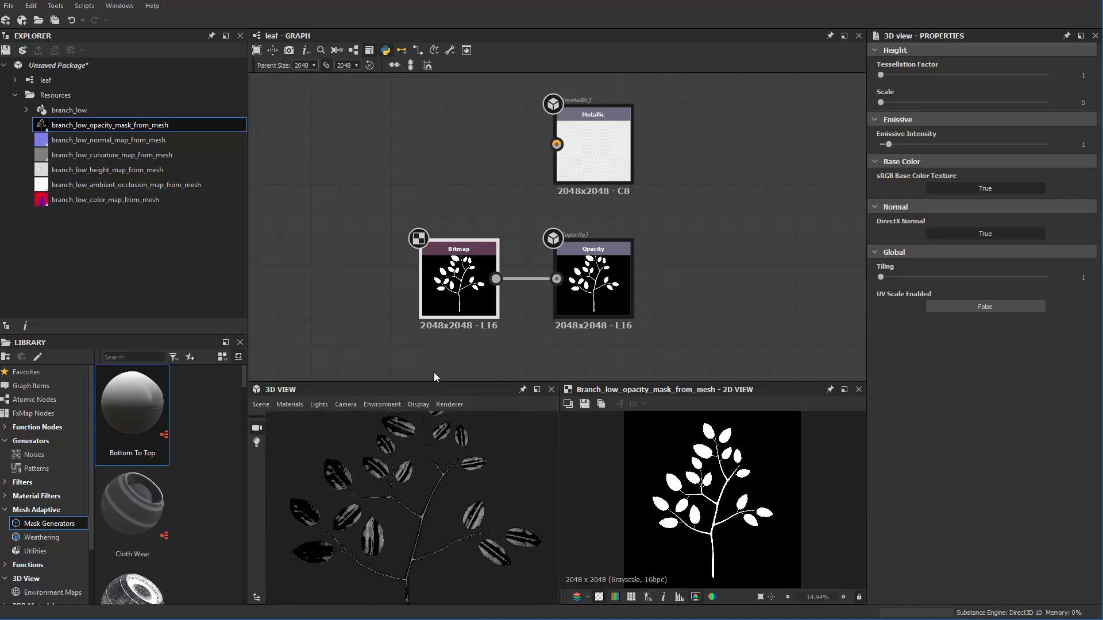
Step: Add a Uniform Color node to the graph and connect it to the Base Color output
scroll(402, 224, "down", 3)
middle_click_drag(406, 213, 423, 356)
middle_click_drag(404, 265, 404, 330)
scroll(404, 246, "up", 3)
scroll(444, 193, "up", 1)
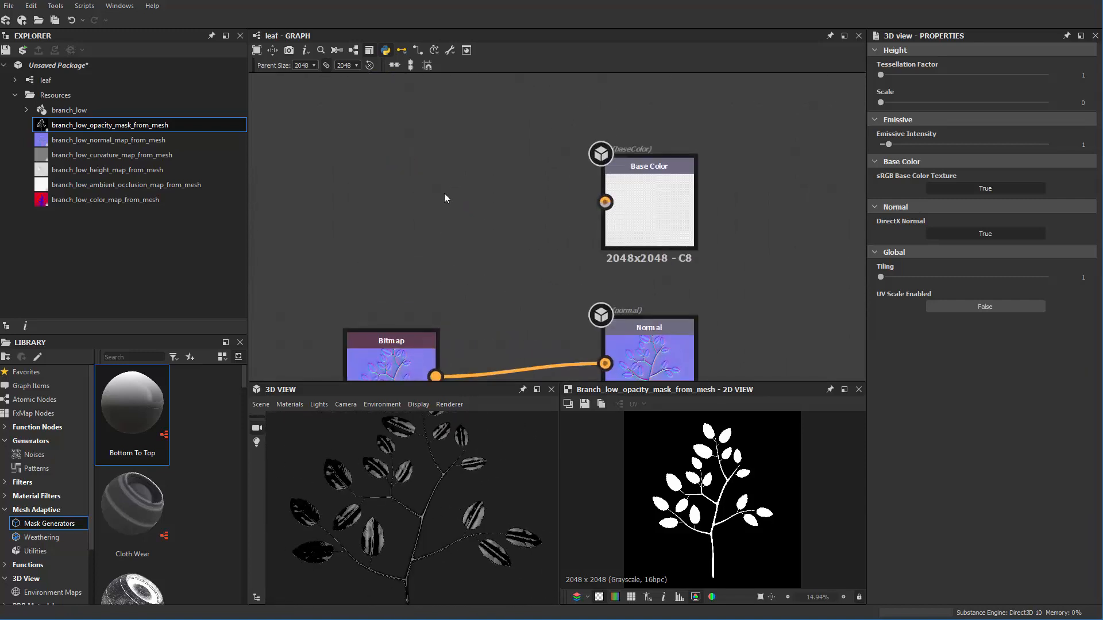
key("space")
type("unif")
key("Return")
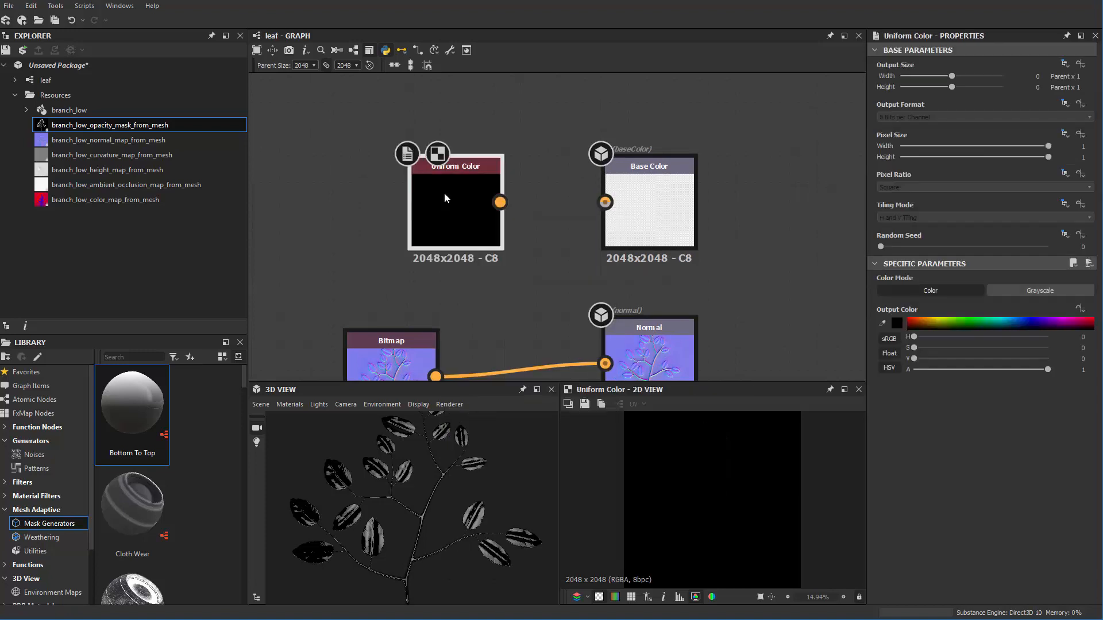
left_click_drag(447, 193, 605, 201)
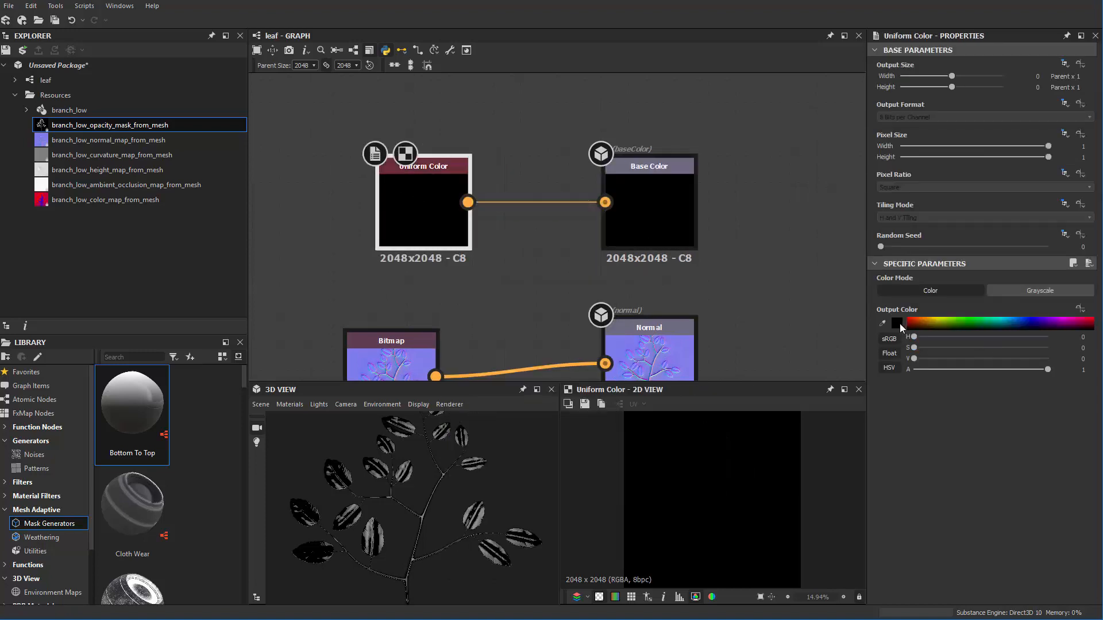
Step: Set the Base Color's Uniform Color node to a mid grey with a value of about 0.58
left_click(896, 323)
left_click_drag(481, 162, 402, 163)
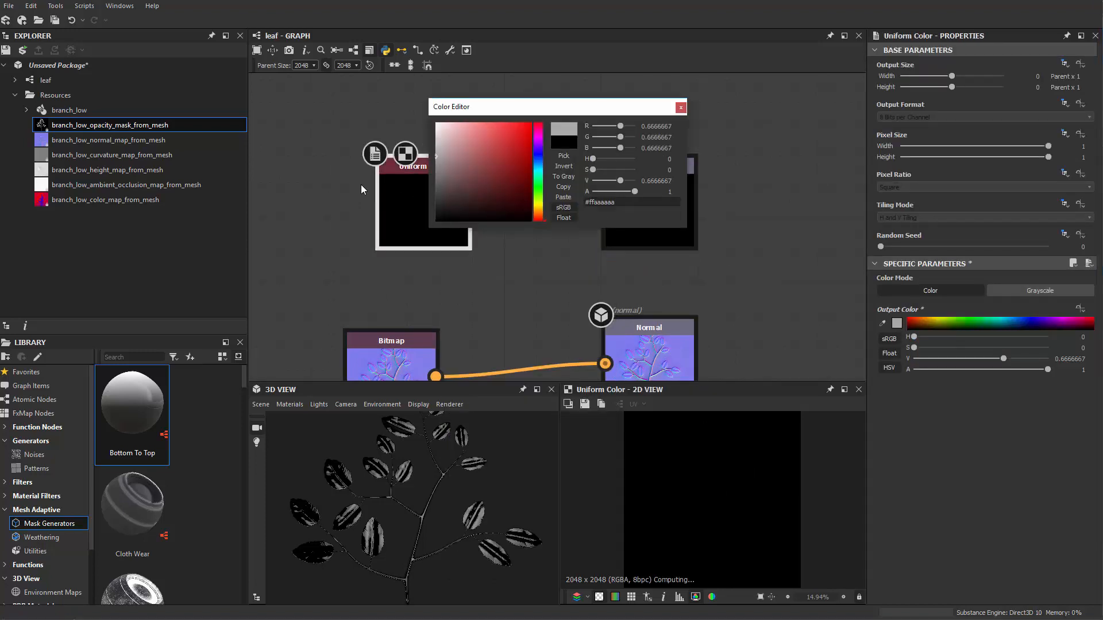
left_click(681, 107)
Step: Duplicate the grey Uniform Color node beside the Roughness output and connect the copy to it
middle_click_drag(522, 239, 549, 172)
middle_click_drag(459, 194, 487, 119)
scroll(487, 119, "down", 2)
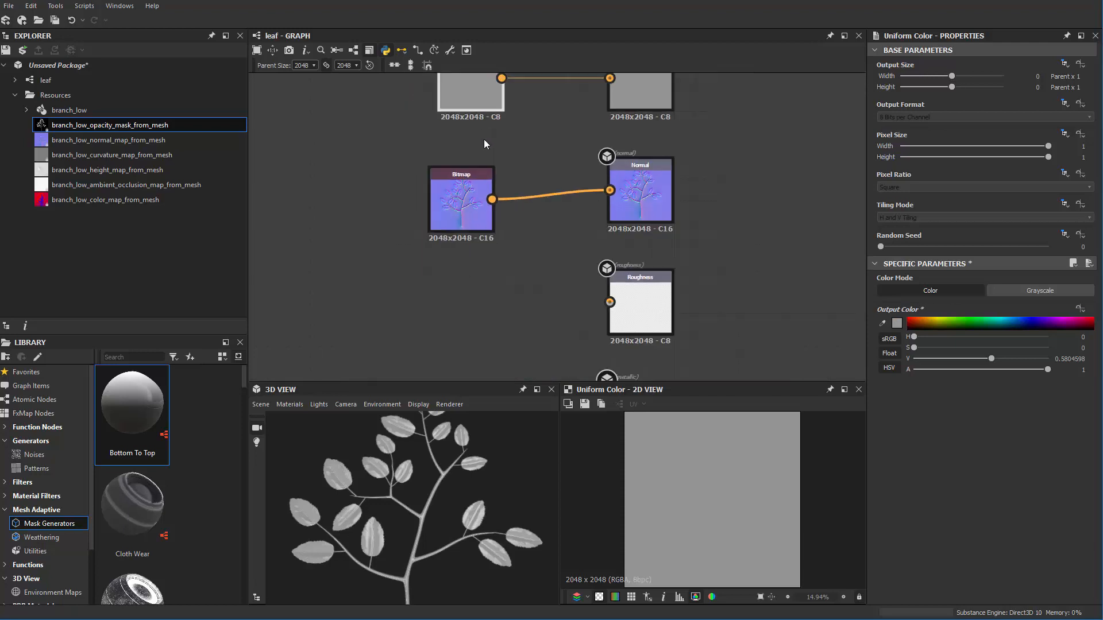
key("ctrl+d")
left_click_drag(530, 254, 459, 333)
scroll(493, 302, "up", 2)
left_click_drag(524, 302, 644, 307)
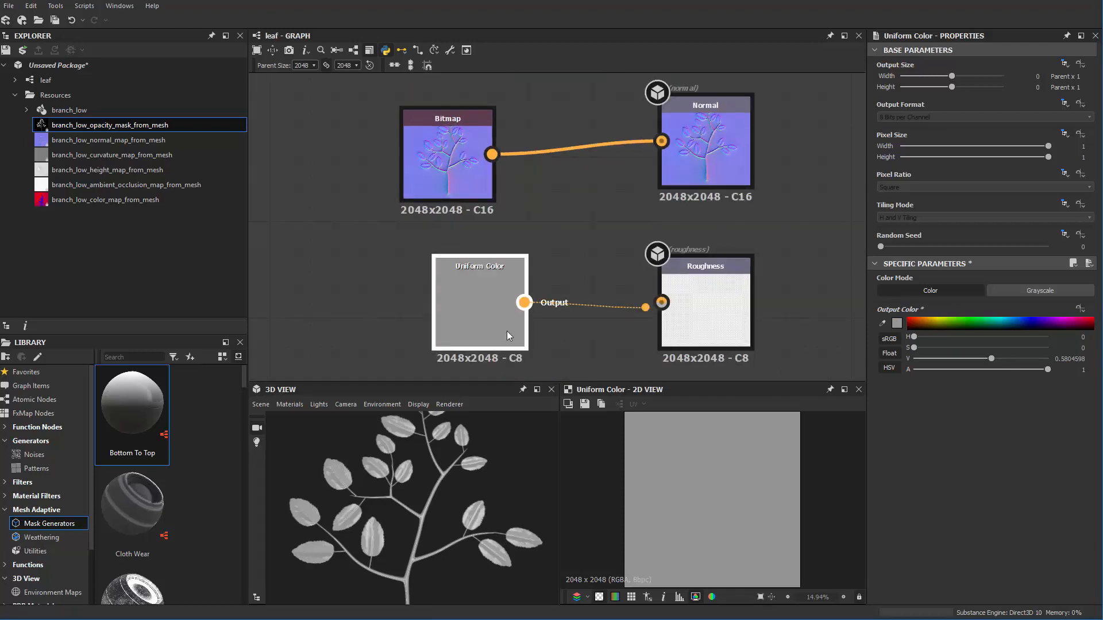
Step: Feed the Metallic output from another duplicate of the Uniform Color node, set to black
middle_click_drag(506, 331, 468, 164)
key("ctrl+d")
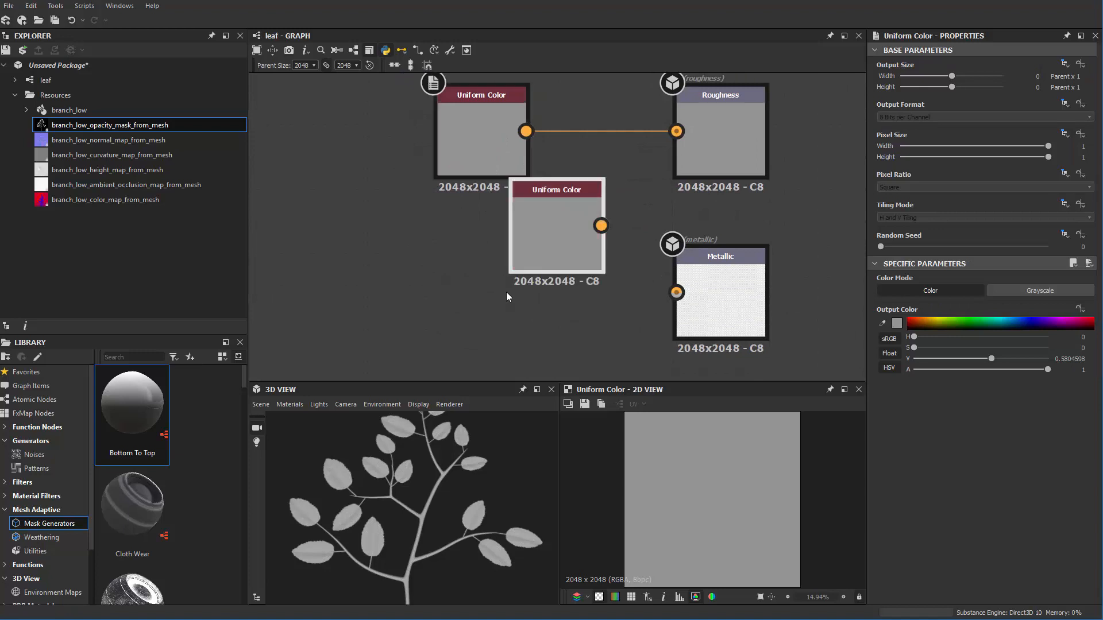
left_click_drag(569, 226, 787, 310)
scroll(512, 291, "up", 2)
scroll(650, 323, "down", 3)
double_click(530, 315)
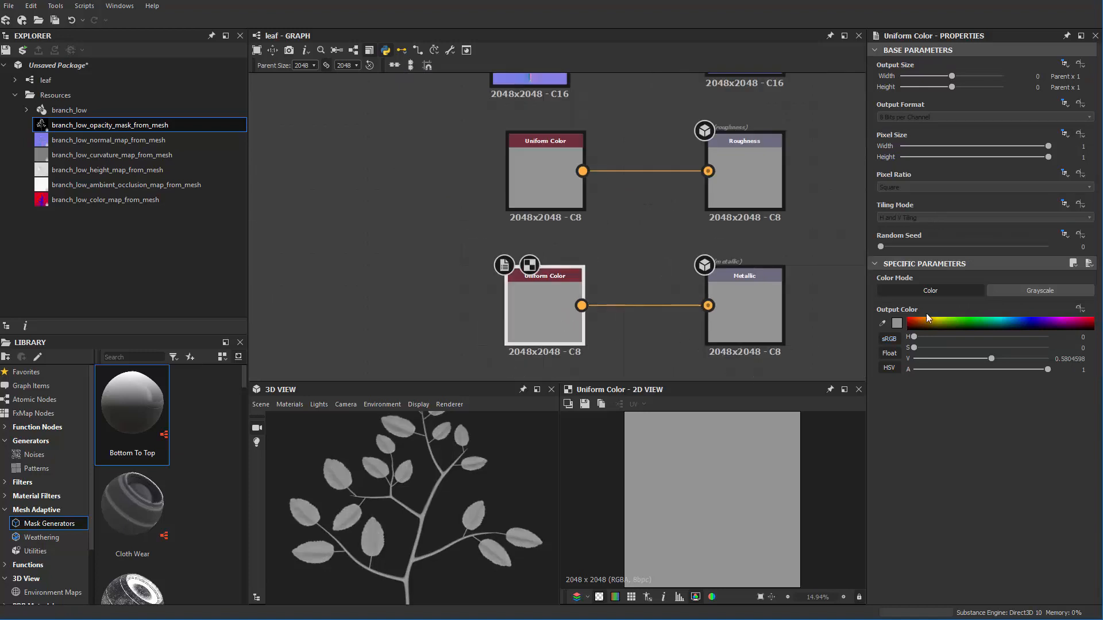
left_click_drag(1015, 371, 896, 364)
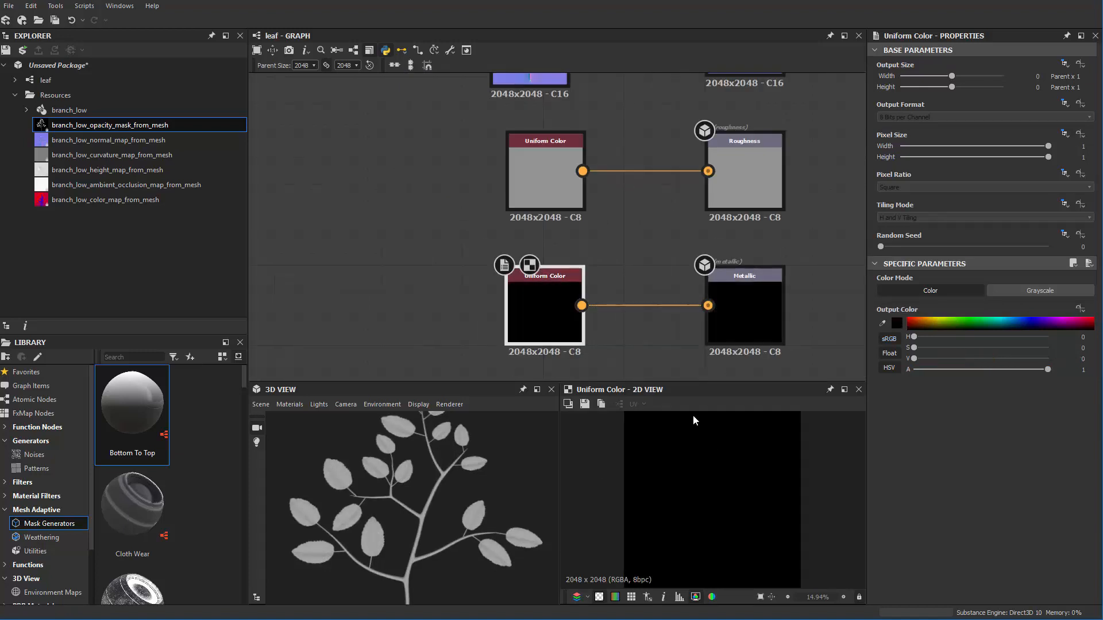
Step: Tidy the graph by repositioning the opacity and normal bitmap nodes in the column of input nodes
middle_click_drag(608, 328, 603, 182)
scroll(600, 202, "down", 6)
left_click_drag(598, 244, 571, 244)
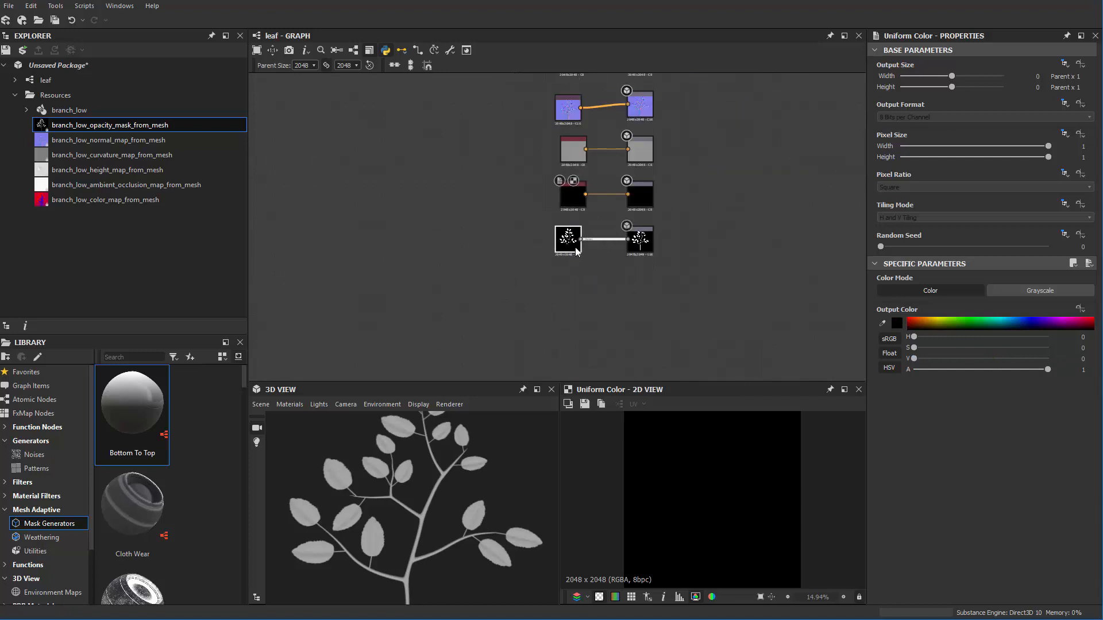
middle_click_drag(577, 180, 576, 290)
scroll(577, 295, "up", 2)
Step: Examine the branch's shading and opacity in the 3D view under different angles and lighting
scroll(446, 474, "up", 3)
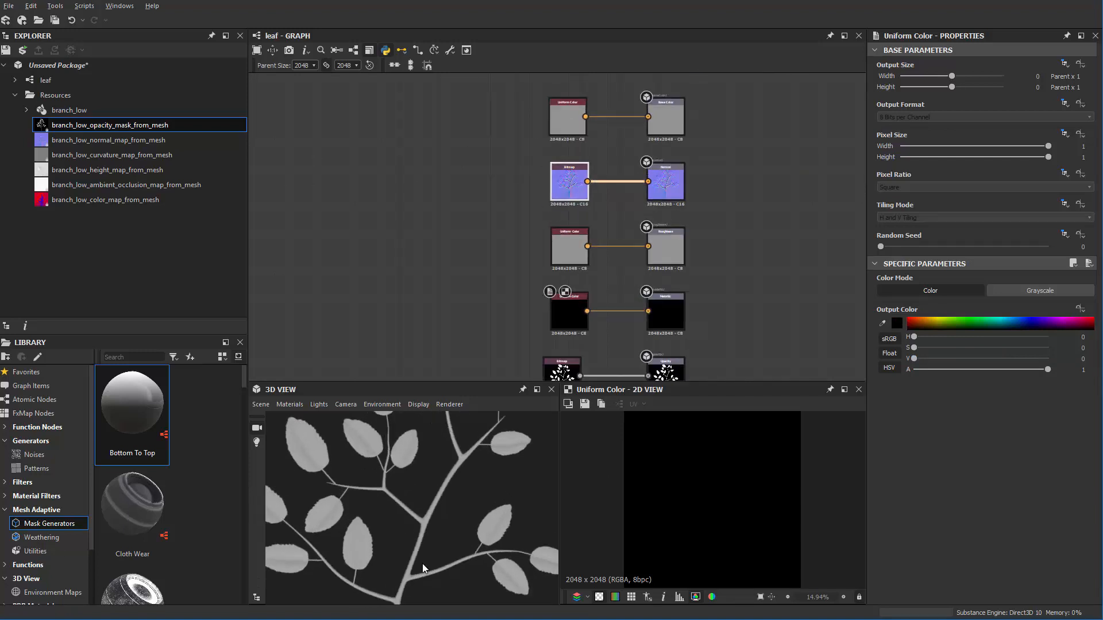
mouse_move(439, 515)
left_mouse_down()
mouse_move(404, 487)
mouse_move(394, 545)
mouse_move(378, 474)
mouse_move(358, 467)
mouse_move(852, 486)
mouse_move(414, 467)
mouse_move(399, 480)
mouse_move(728, 488)
mouse_move(355, 491)
left_mouse_up()
right_click_drag(355, 490, 436, 496, "ctrl+shift")
scroll(436, 496, "down", 5)
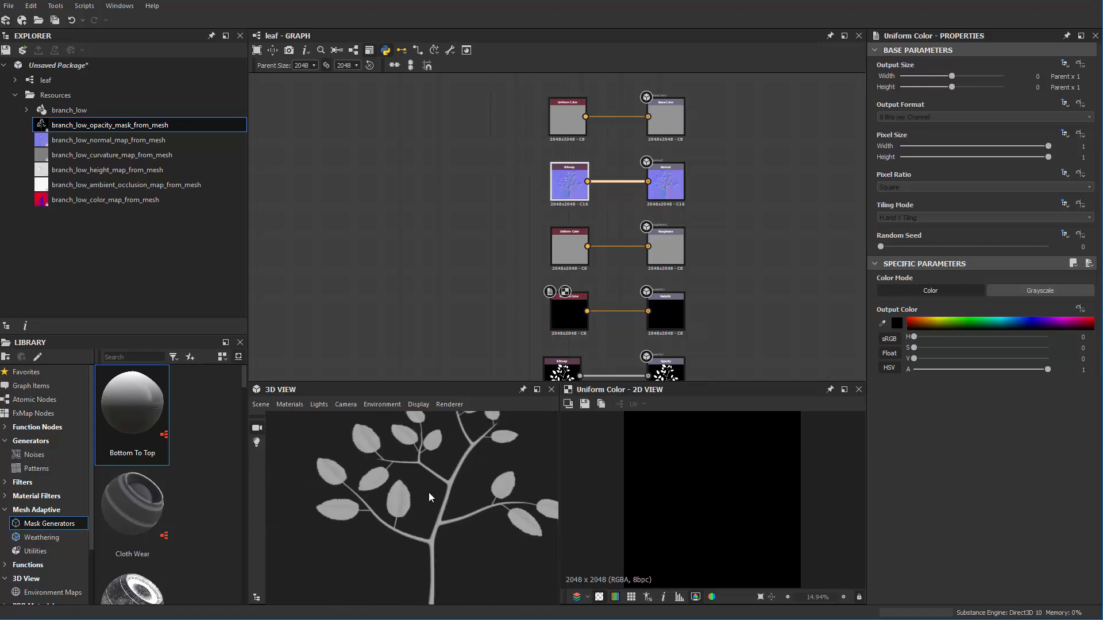
mouse_move(428, 491)
middle_mouse_down()
mouse_move(405, 526)
mouse_move(404, 584)
mouse_move(414, 511)
mouse_move(408, 529)
middle_mouse_up()
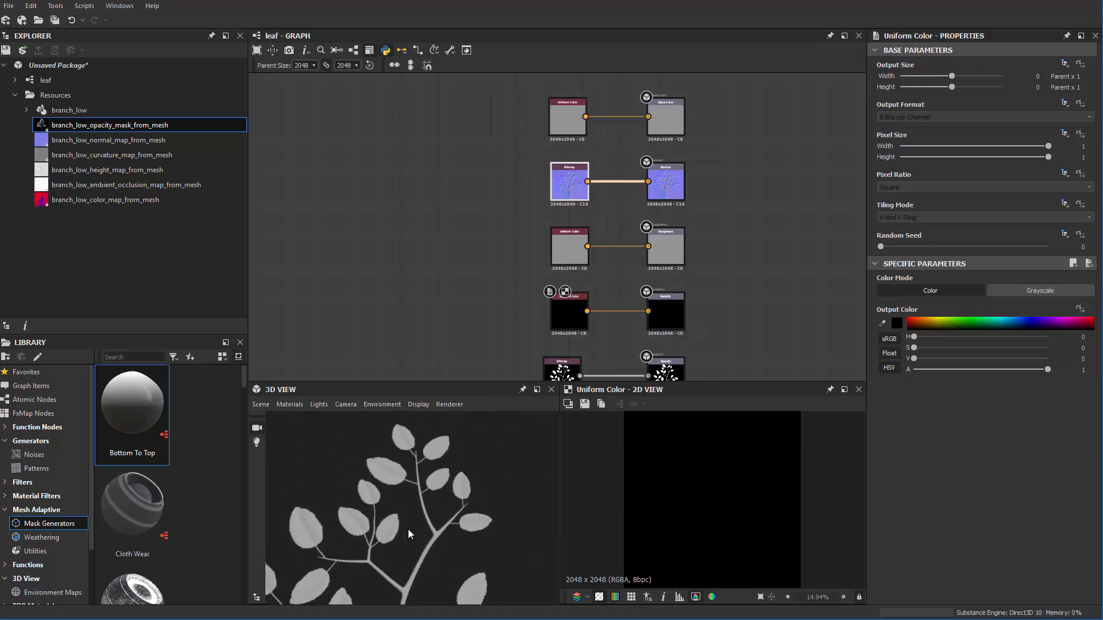